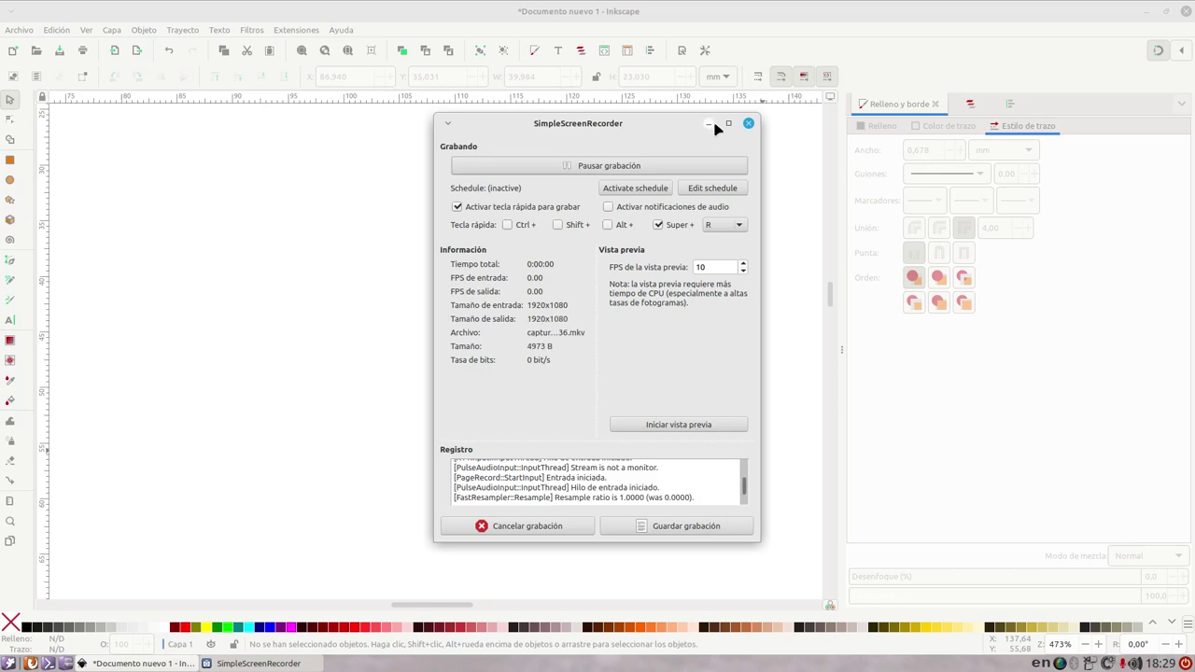
- Draw a star near the top-left of the page, fill it dark red, and set its corners to 8
click(710, 122)
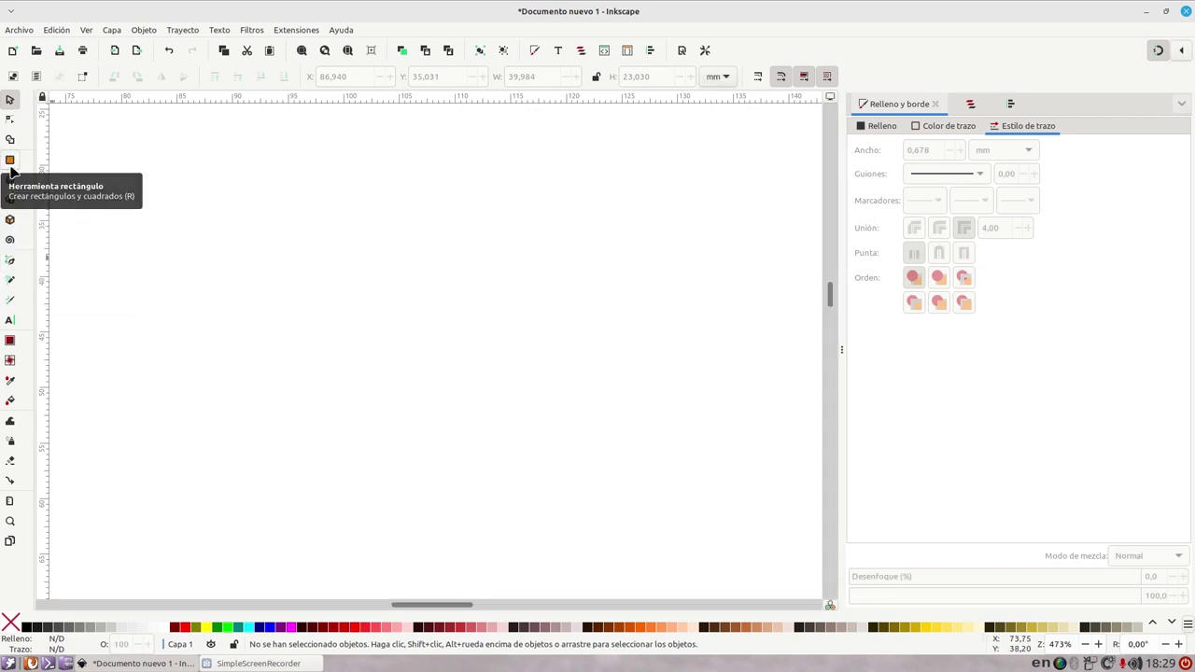
click(9, 200)
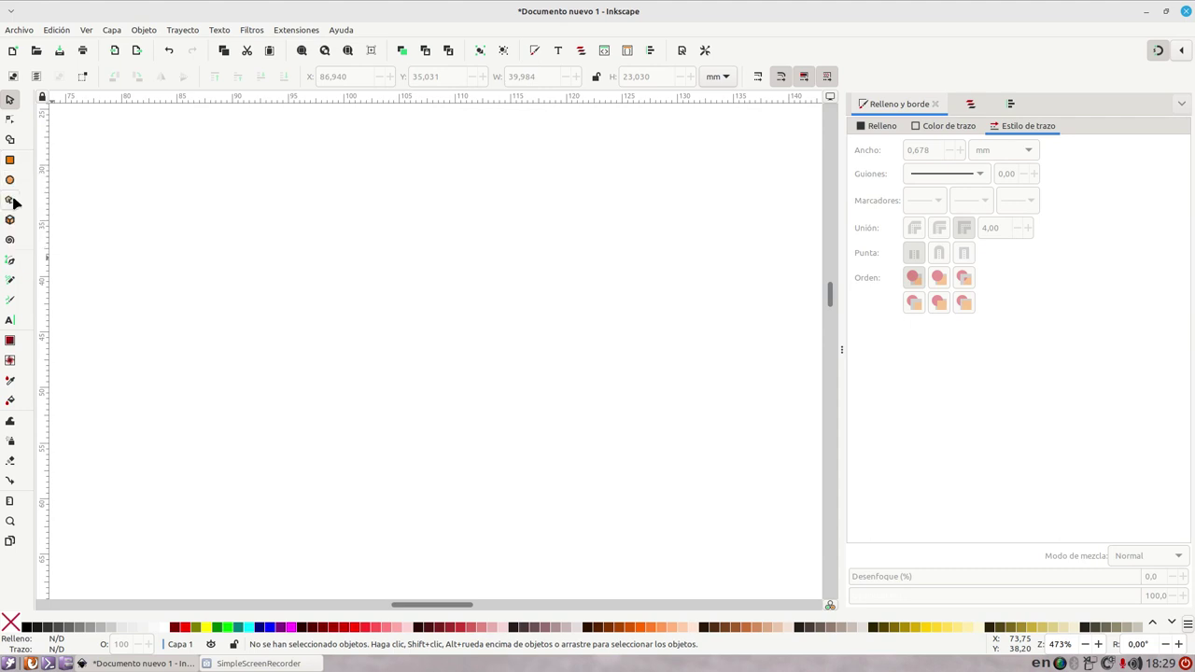
drag(190, 187, 226, 234)
drag(140, 154, 246, 243)
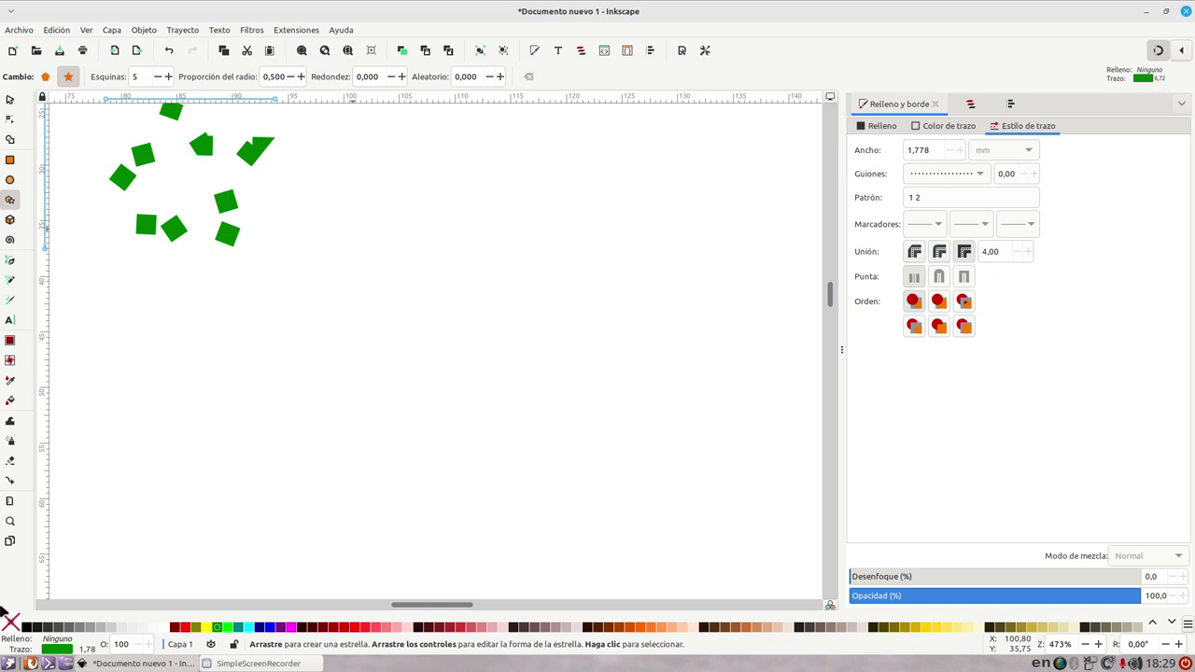
click(9, 620)
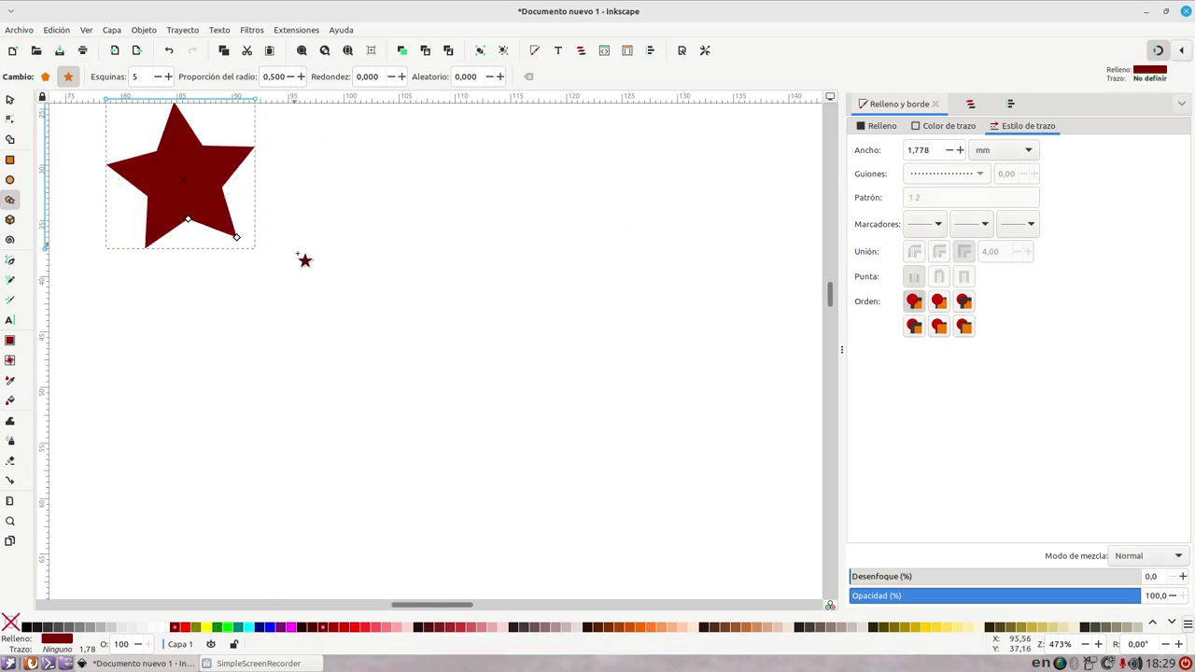
double_click(149, 76)
text(8)
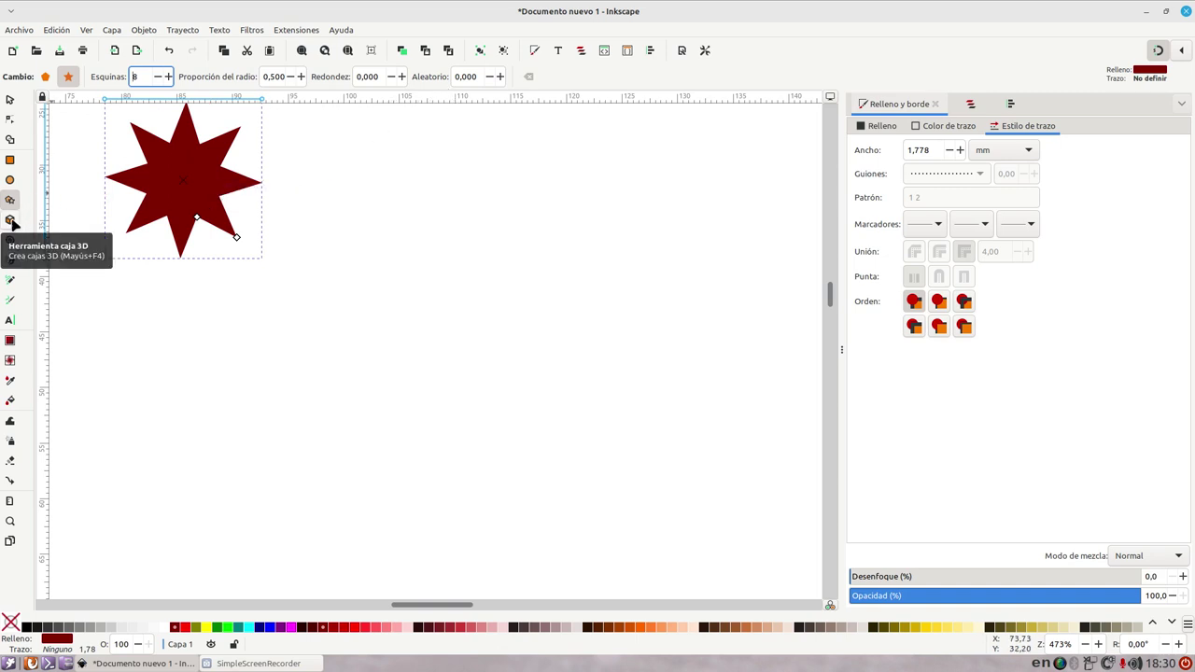
- Draw a three-turn black spiral to the right of the star, then select the star for node editing
click(11, 241)
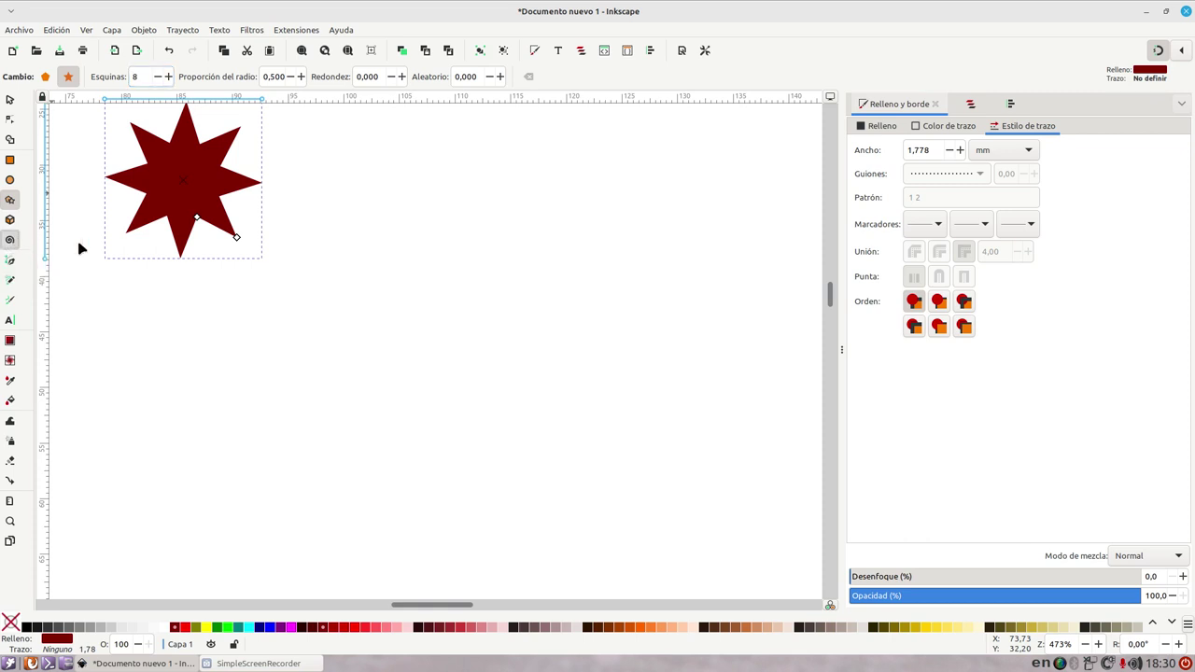
drag(324, 207, 396, 277)
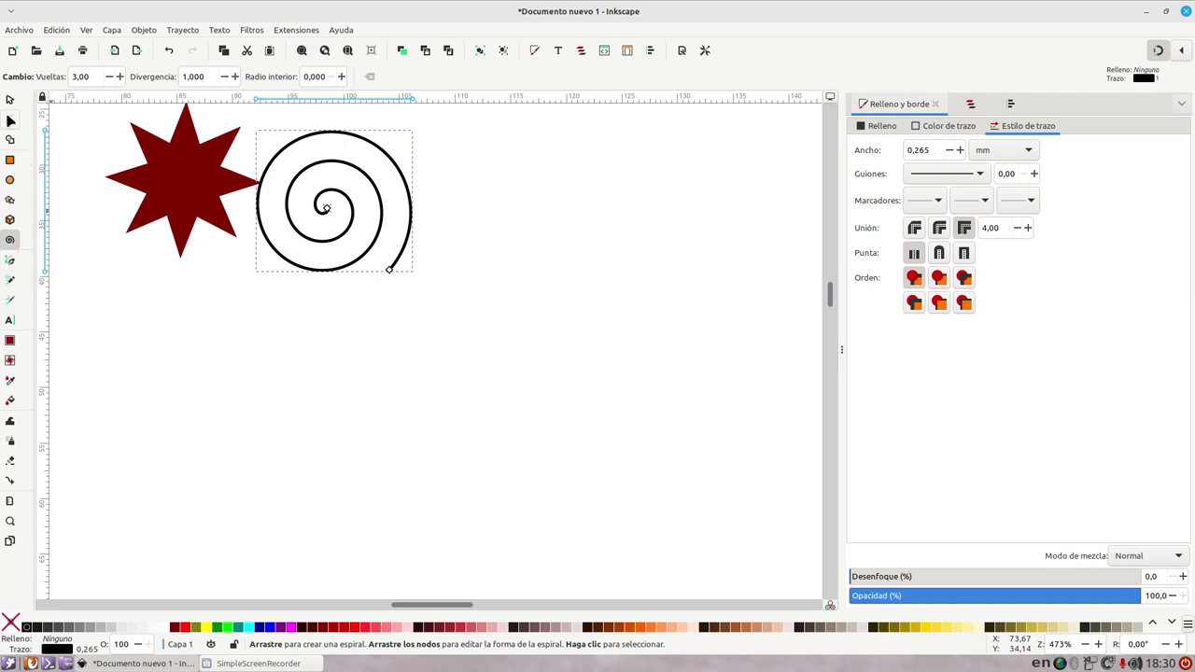
key(n)
click(201, 177)
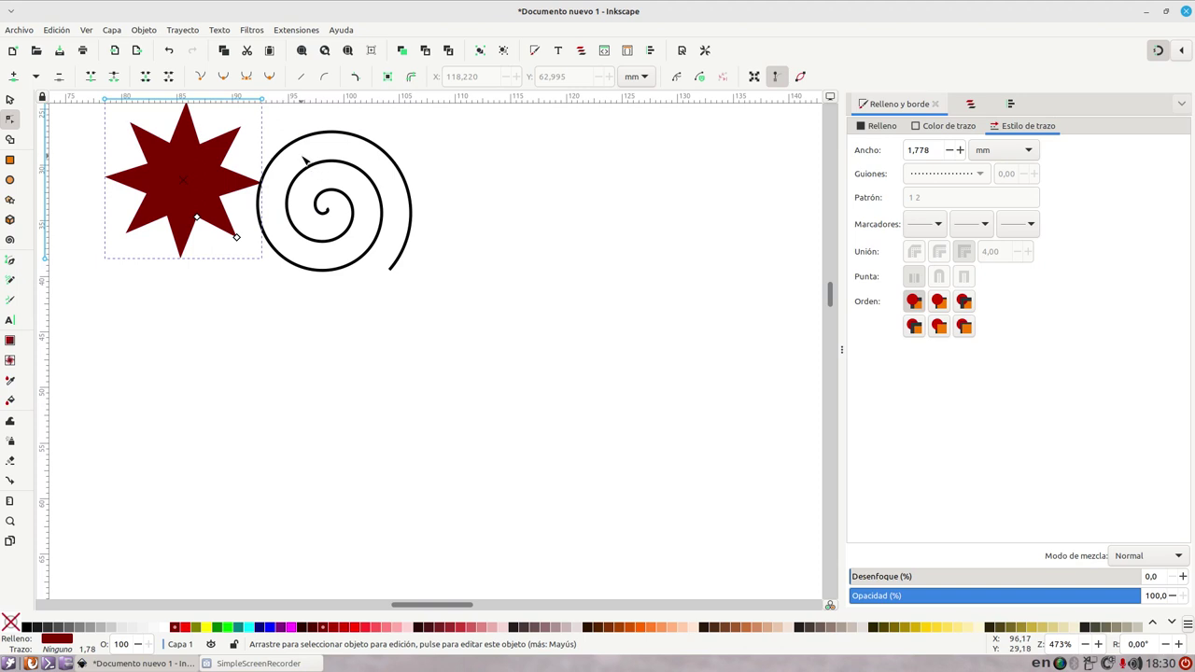
- Convert the star to a path with Object to Path and drag one inner point downward
click(189, 30)
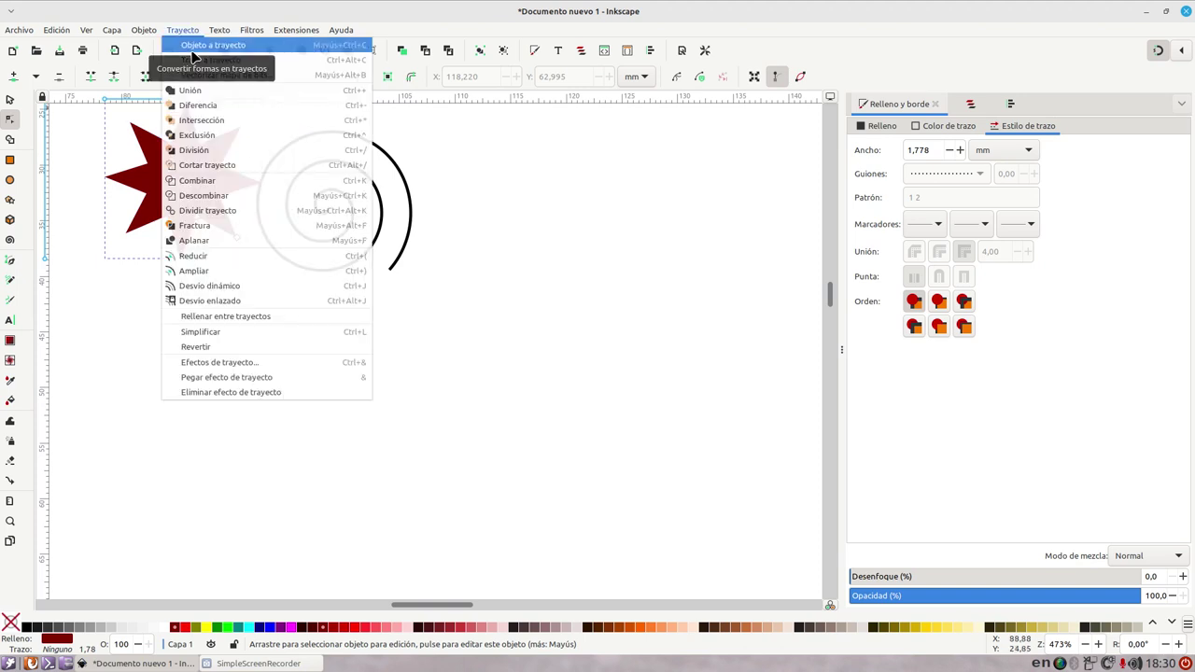
click(196, 45)
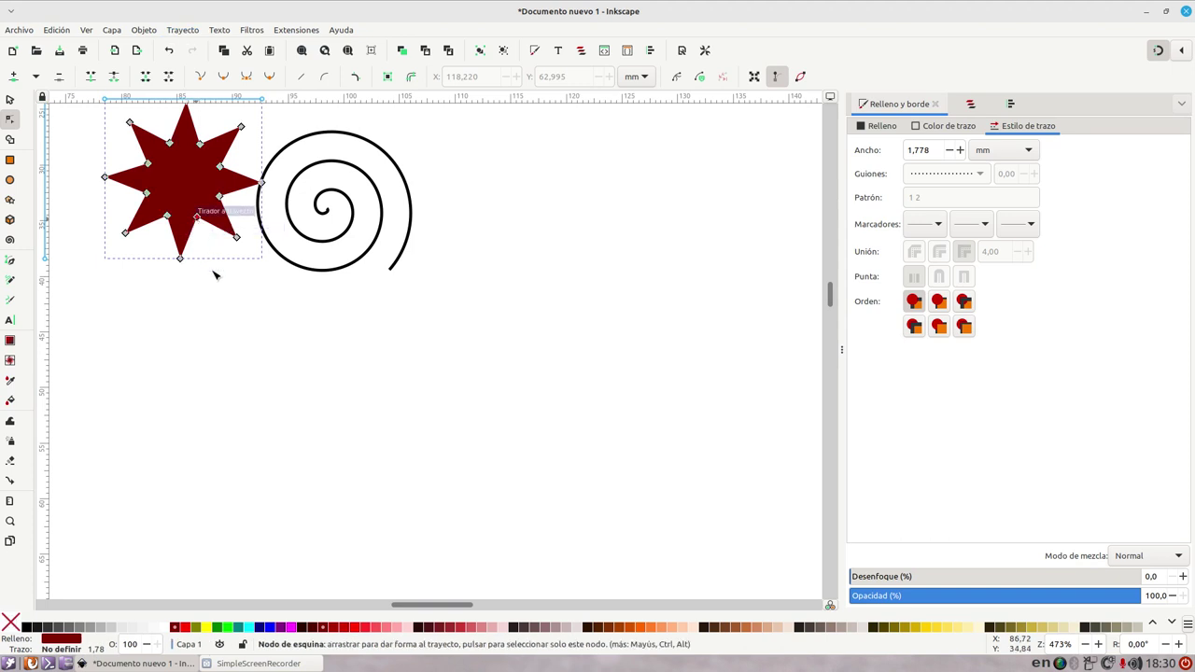
drag(197, 216, 223, 281)
- Delete the reshaped star and the spiral, leaving the page blank
click(9, 100)
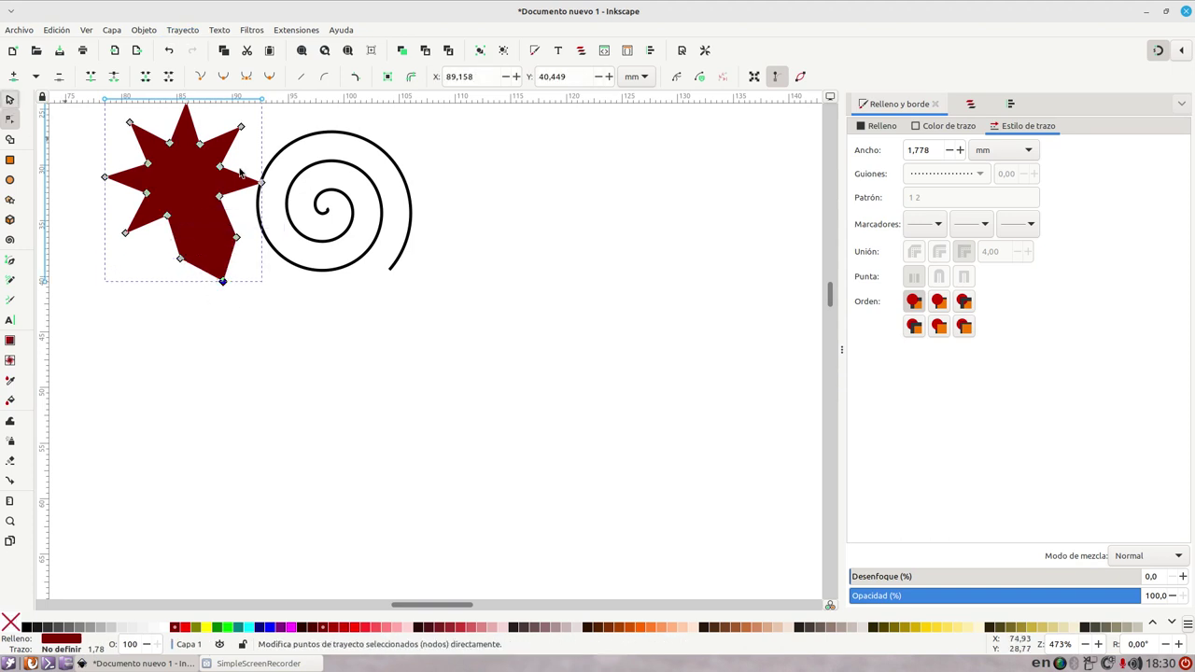
key(Delete)
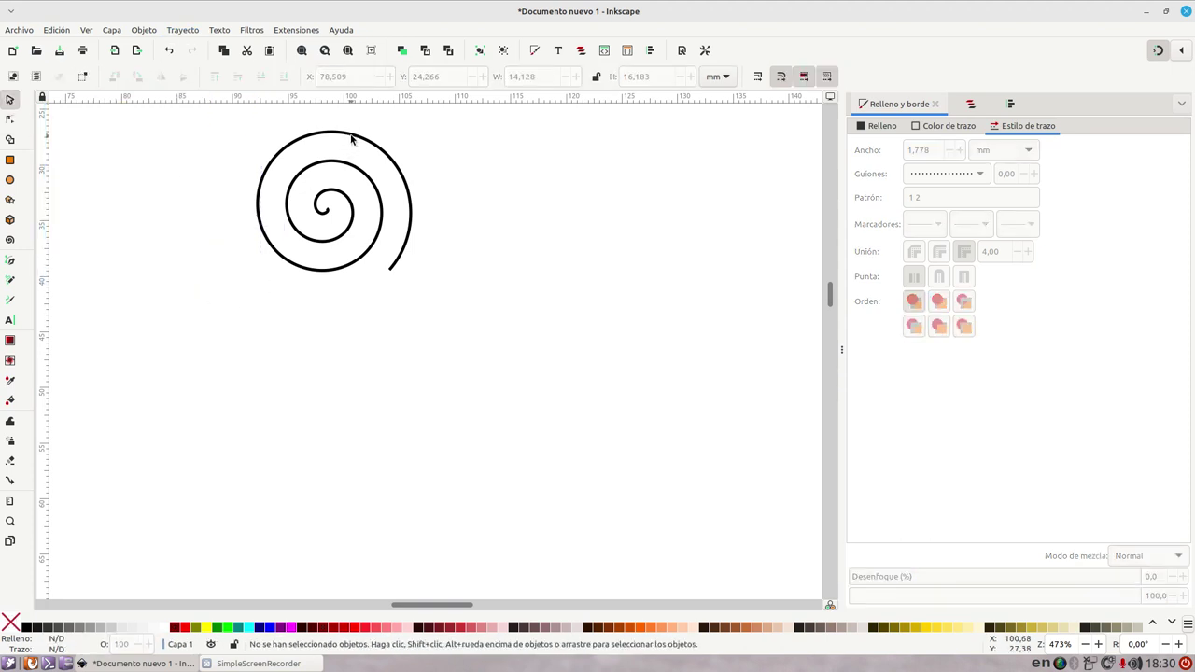
click(351, 138)
key(Delete)
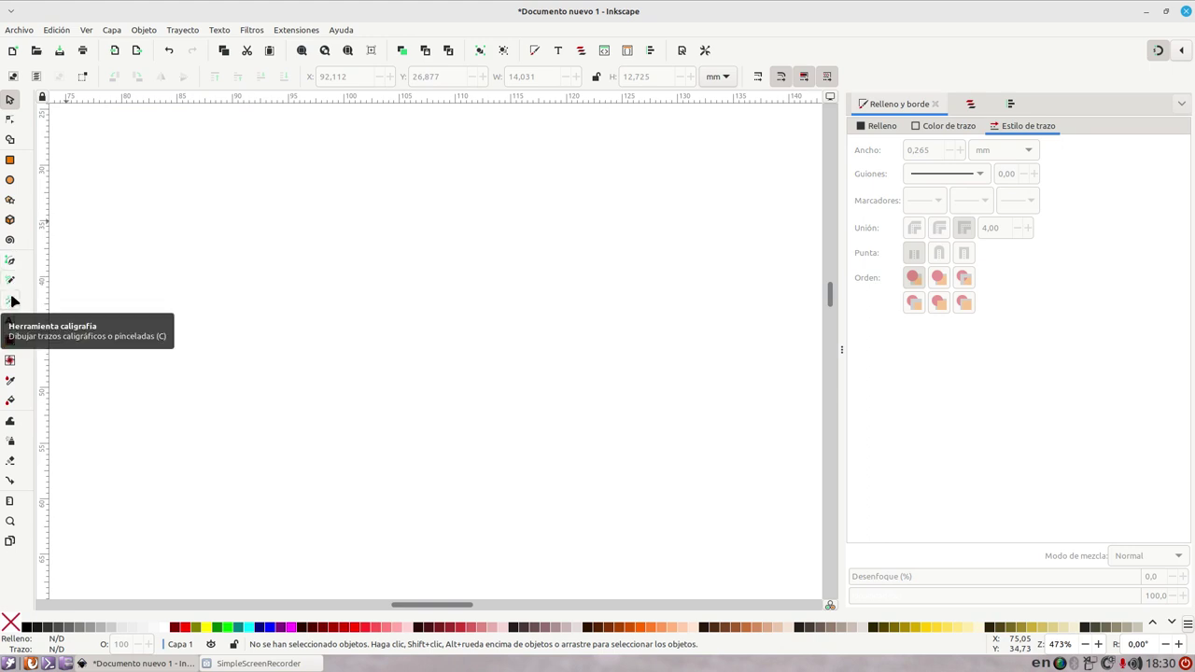
click(11, 261)
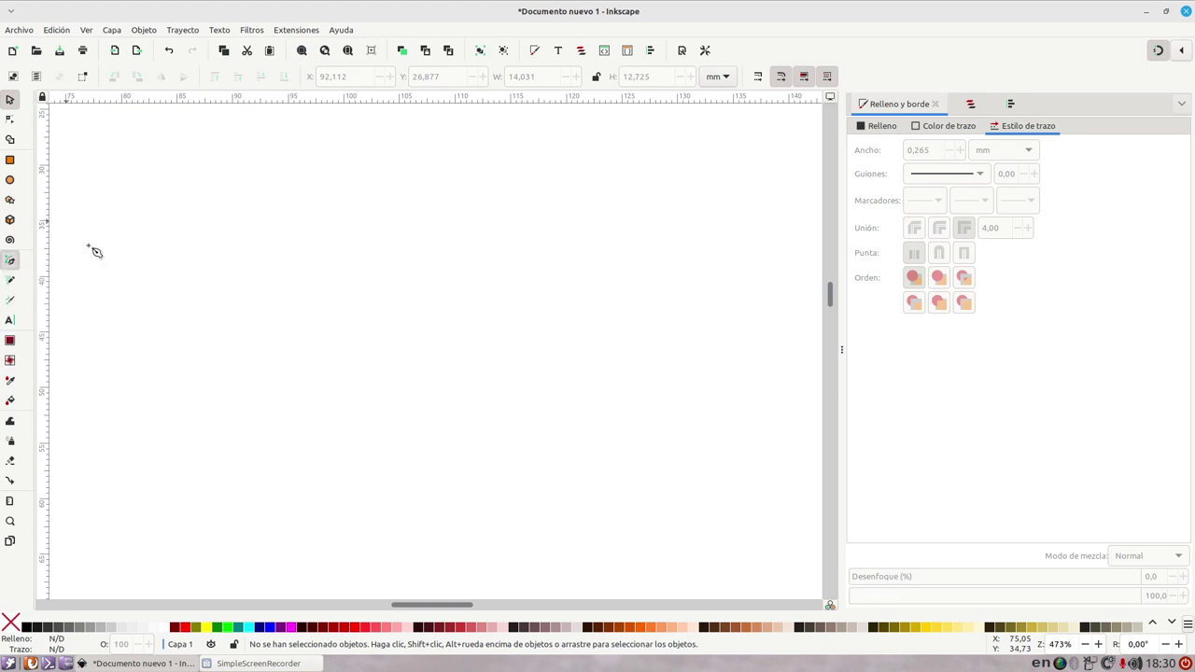
click(177, 173)
click(450, 255)
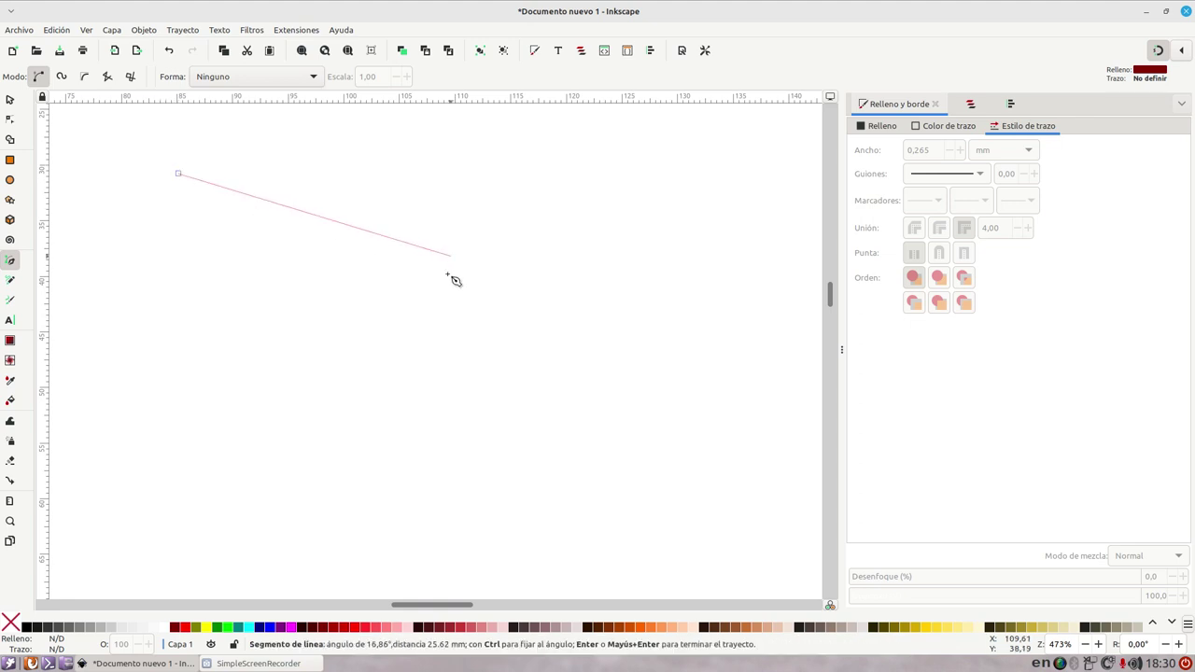
click(413, 352)
click(588, 358)
click(579, 459)
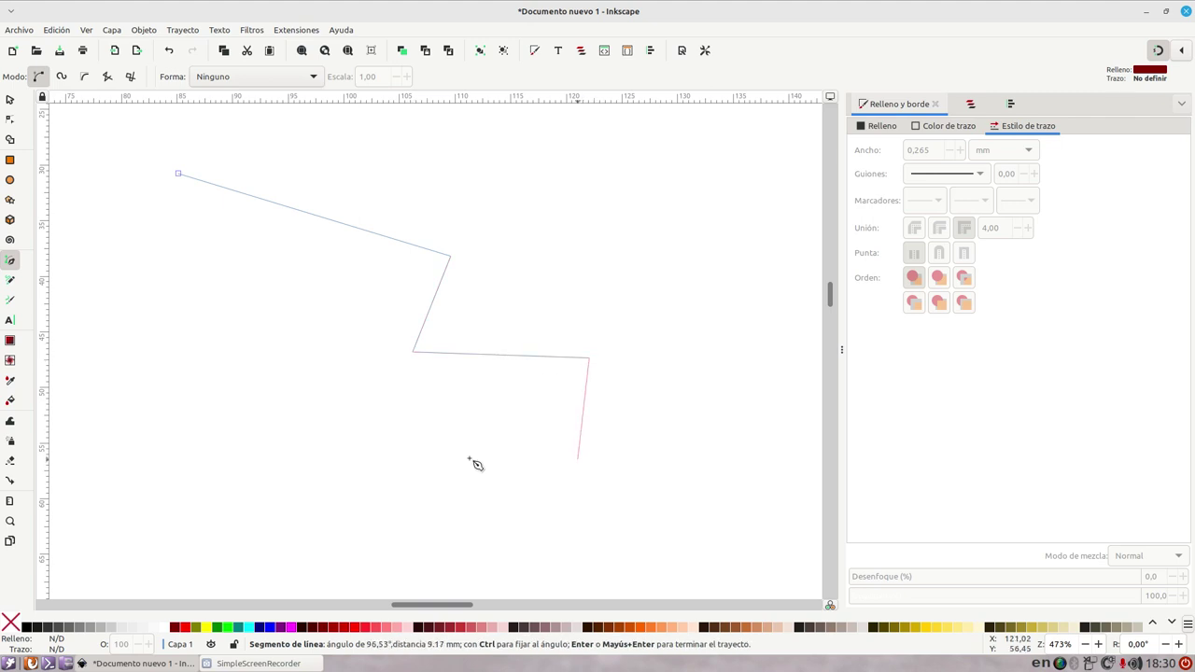
click(284, 454)
click(285, 307)
click(106, 287)
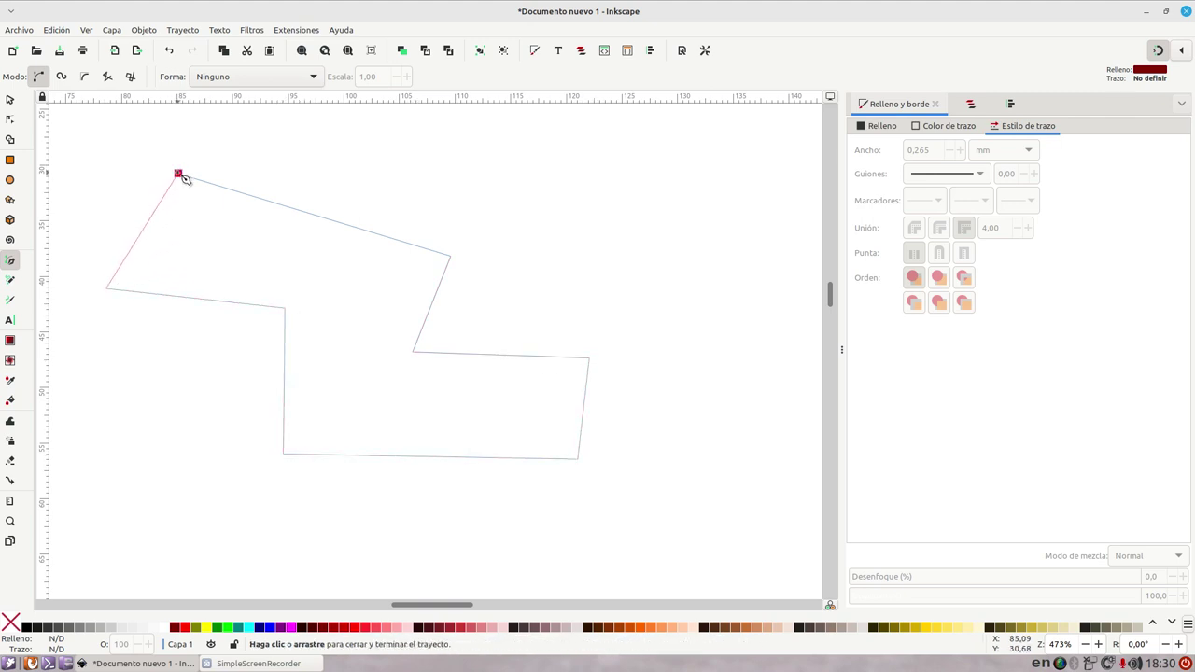
click(177, 188)
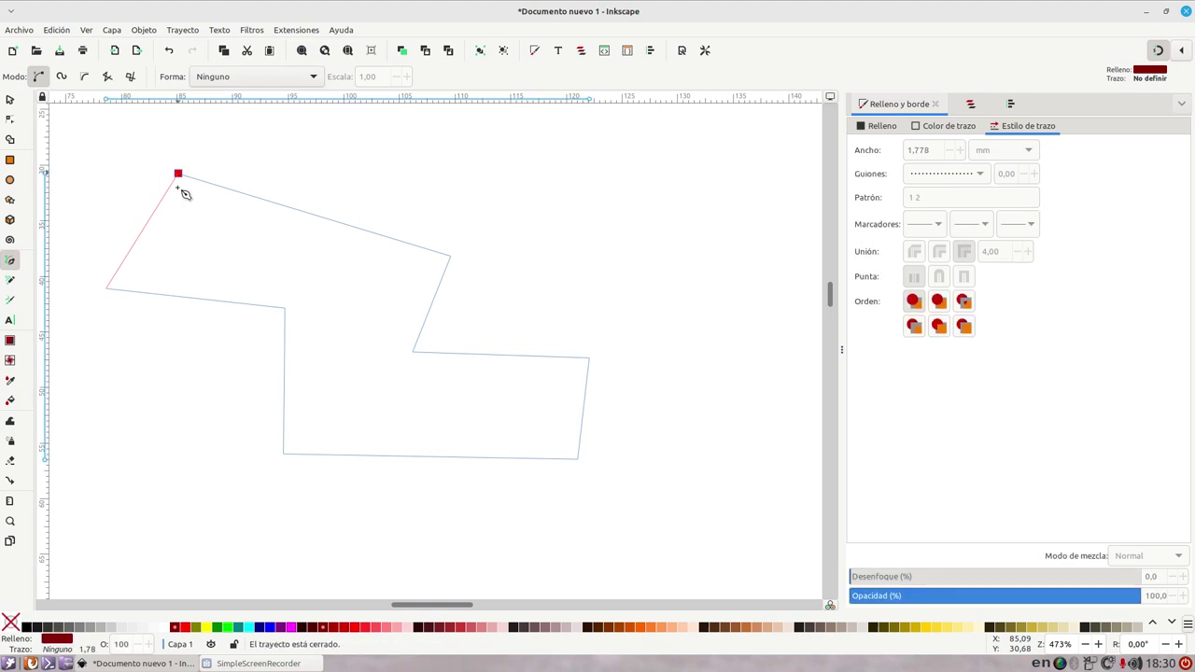
click(11, 100)
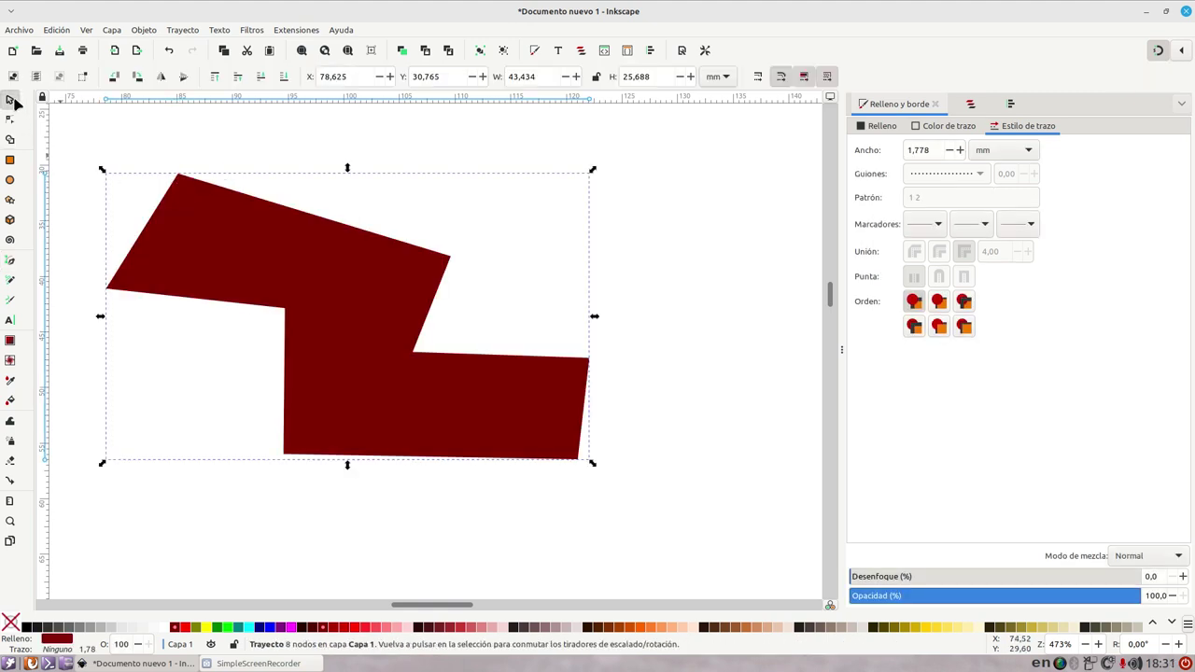
key(Delete)
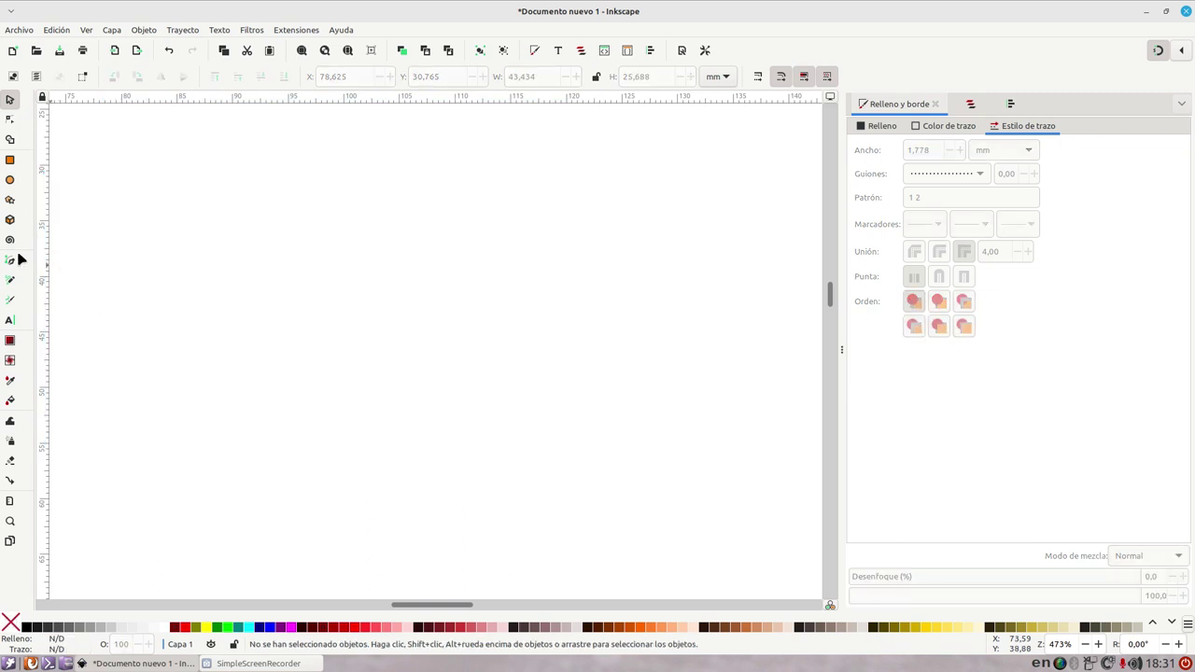
- Draw a closed curved Bézier shape on the left of the page and fill it magenta
click(9, 262)
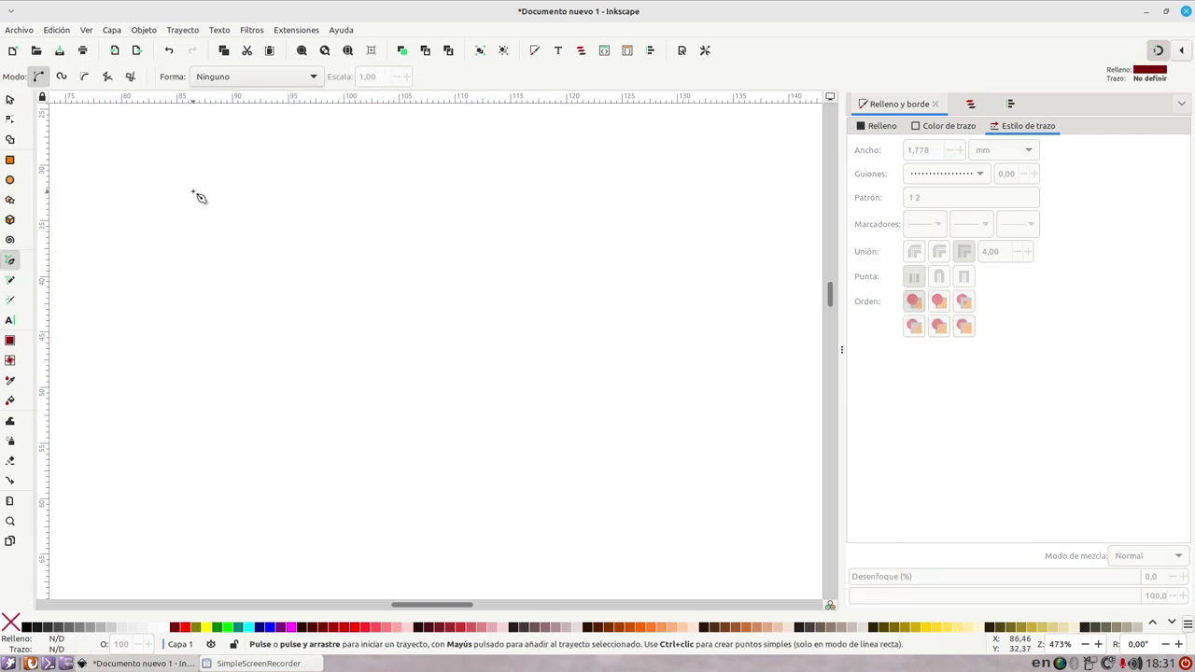
drag(192, 191, 352, 159)
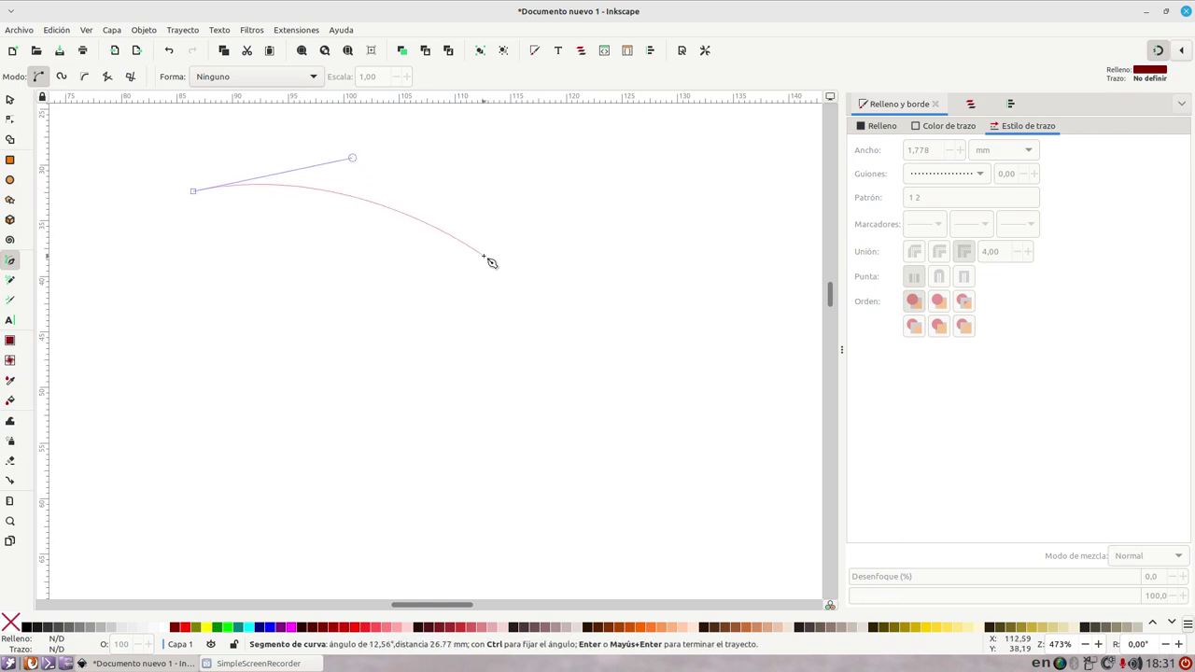
drag(483, 256, 537, 311)
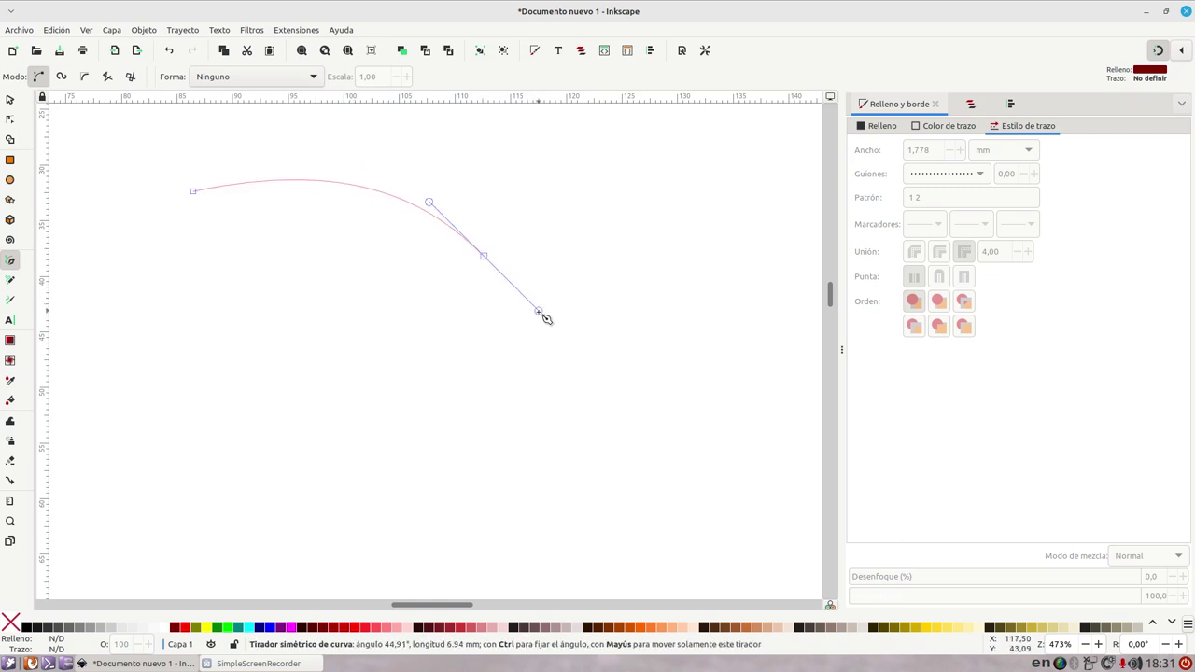
drag(320, 319, 308, 392)
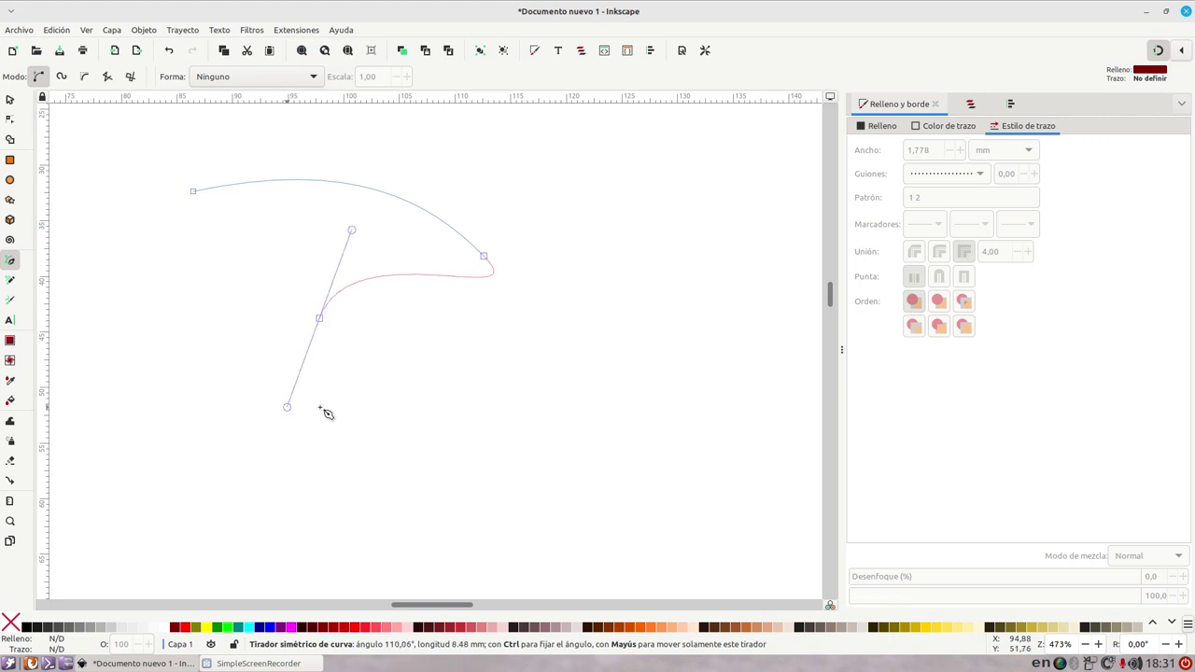
mouse_move(442, 400)
mouse_down()
mouse_move(438, 452)
mouse_move(422, 467)
mouse_up()
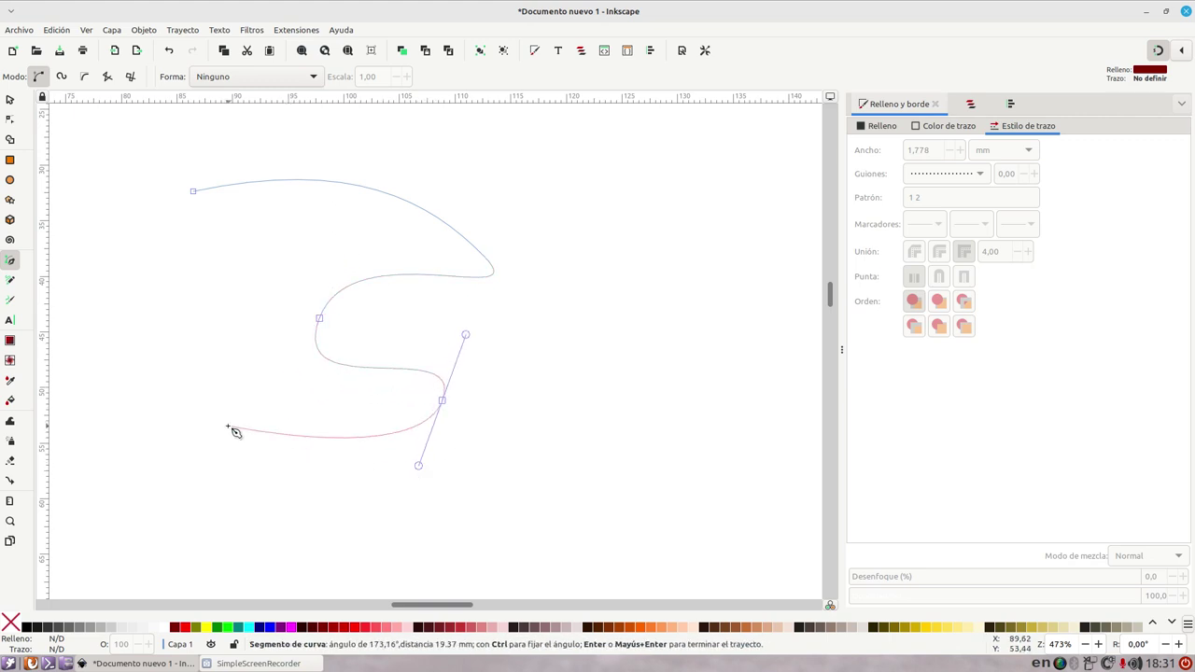
drag(228, 426, 196, 360)
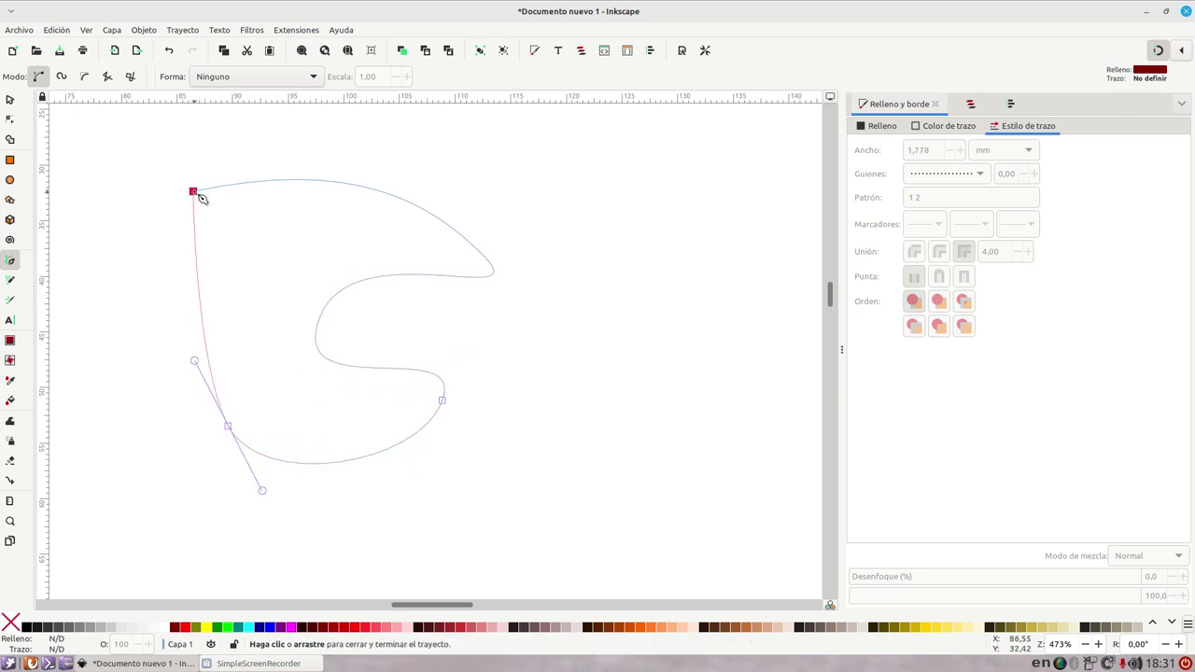
mouse_move(193, 190)
mouse_down()
mouse_move(282, 175)
mouse_move(274, 169)
mouse_up()
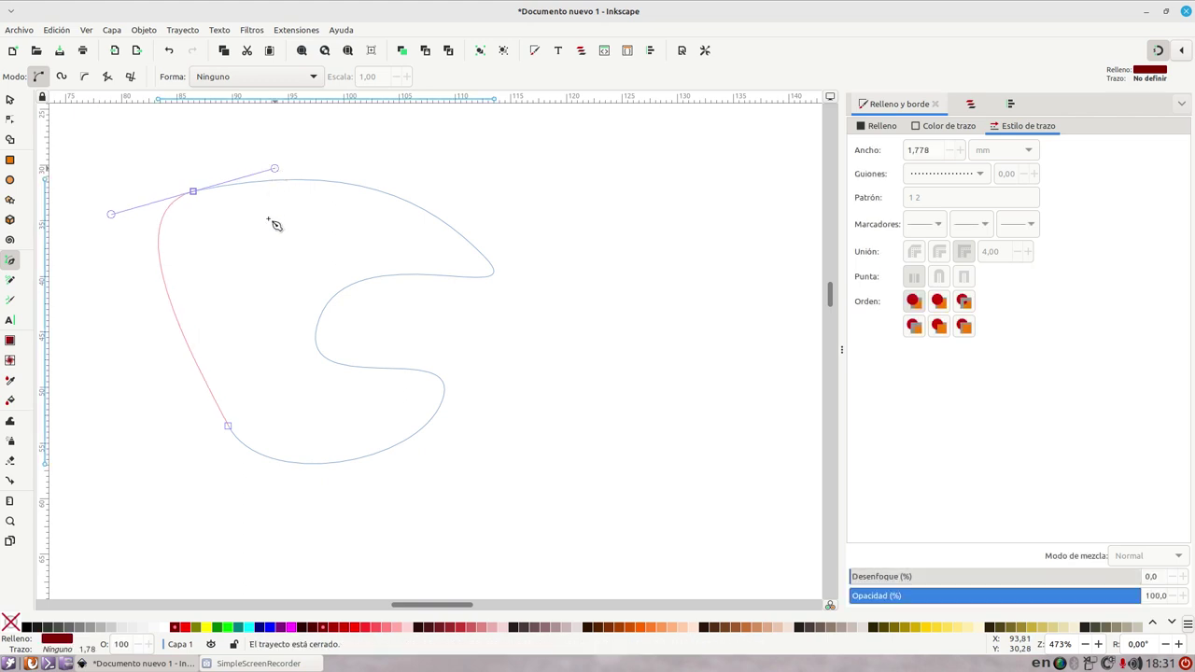
click(295, 628)
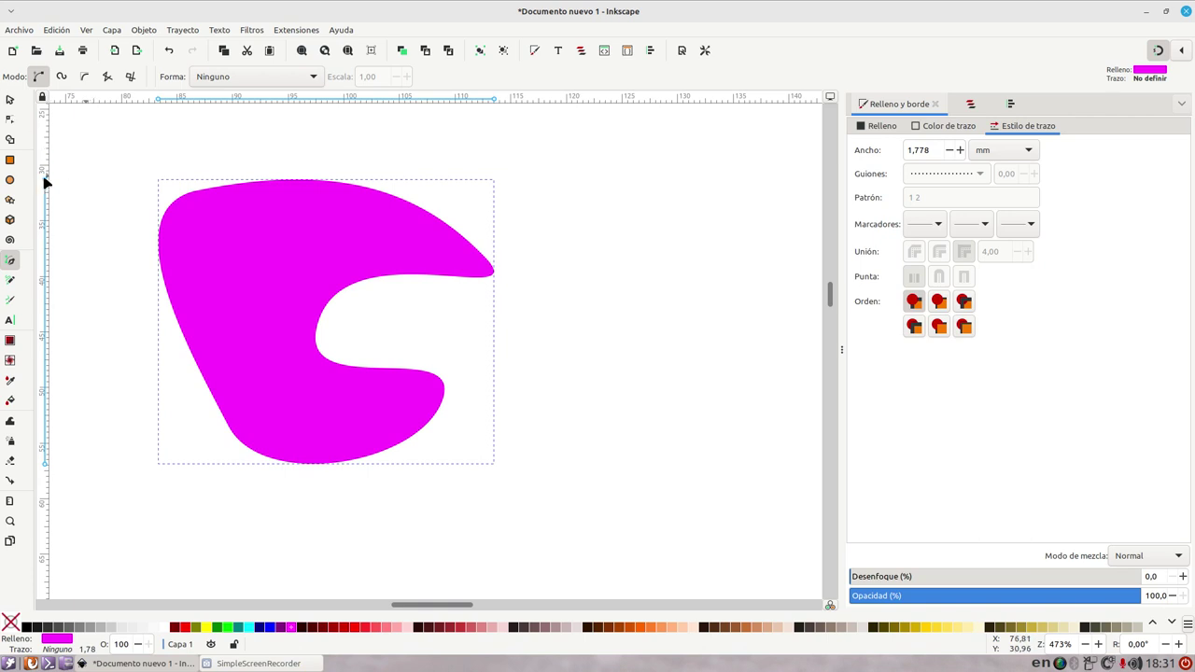
- Draw an S-shaped Bézier curve to the right of the magenta shape
click(469, 147)
drag(633, 240, 637, 306)
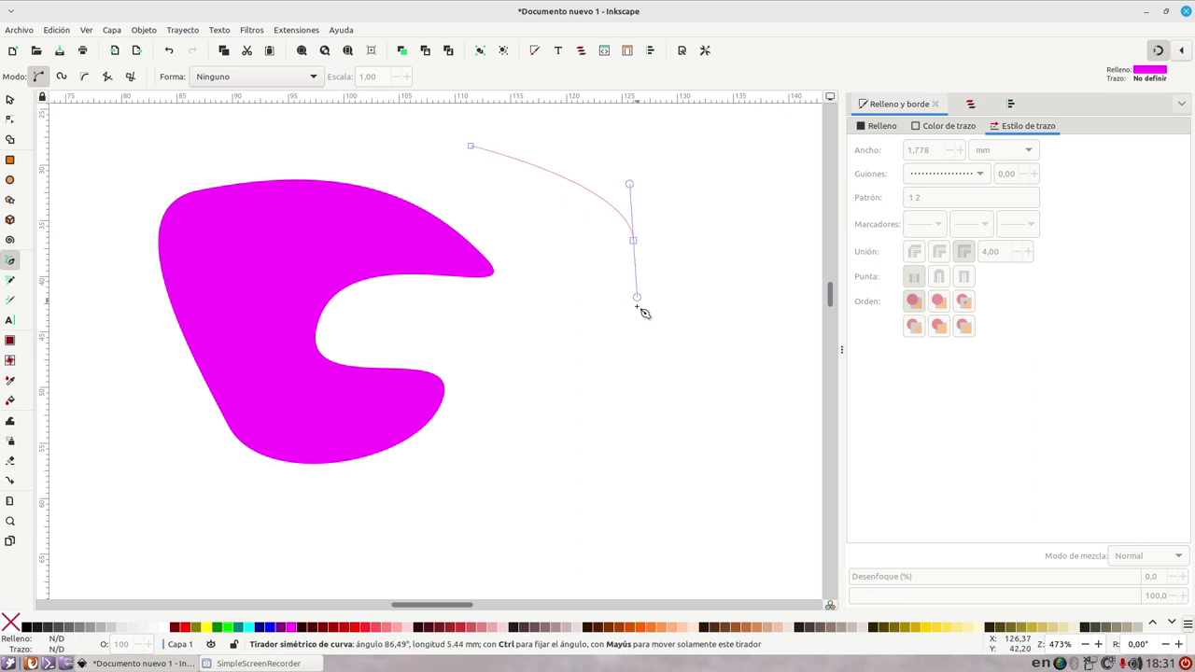
click(471, 321)
drag(471, 341, 471, 368)
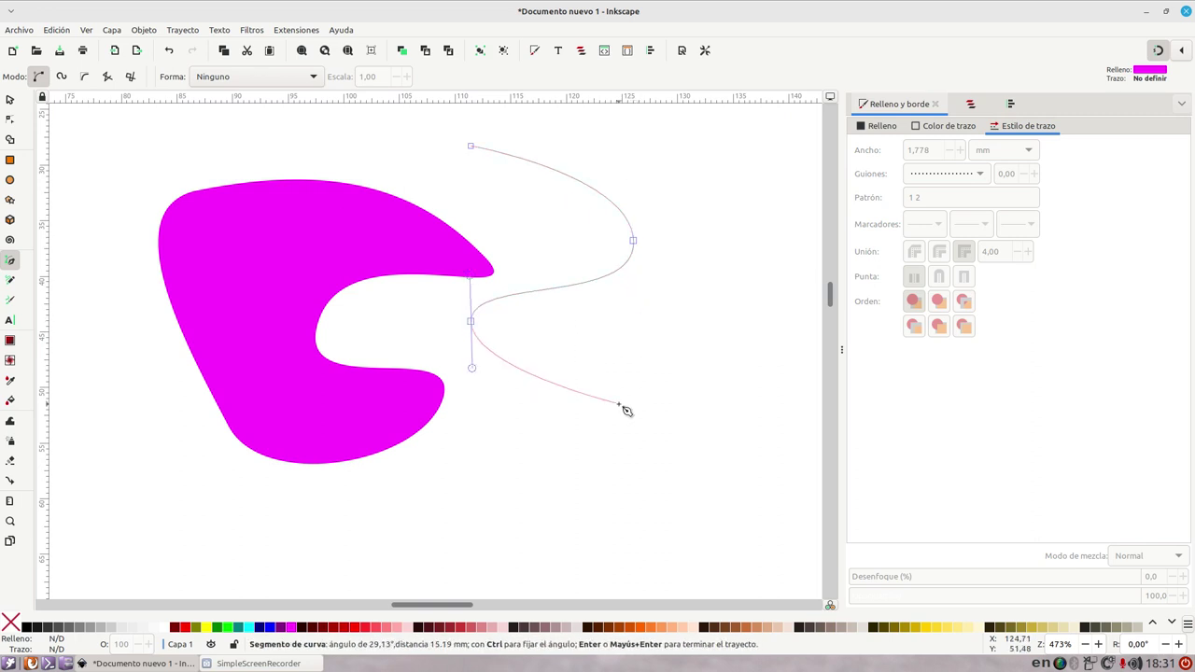
double_click(619, 404)
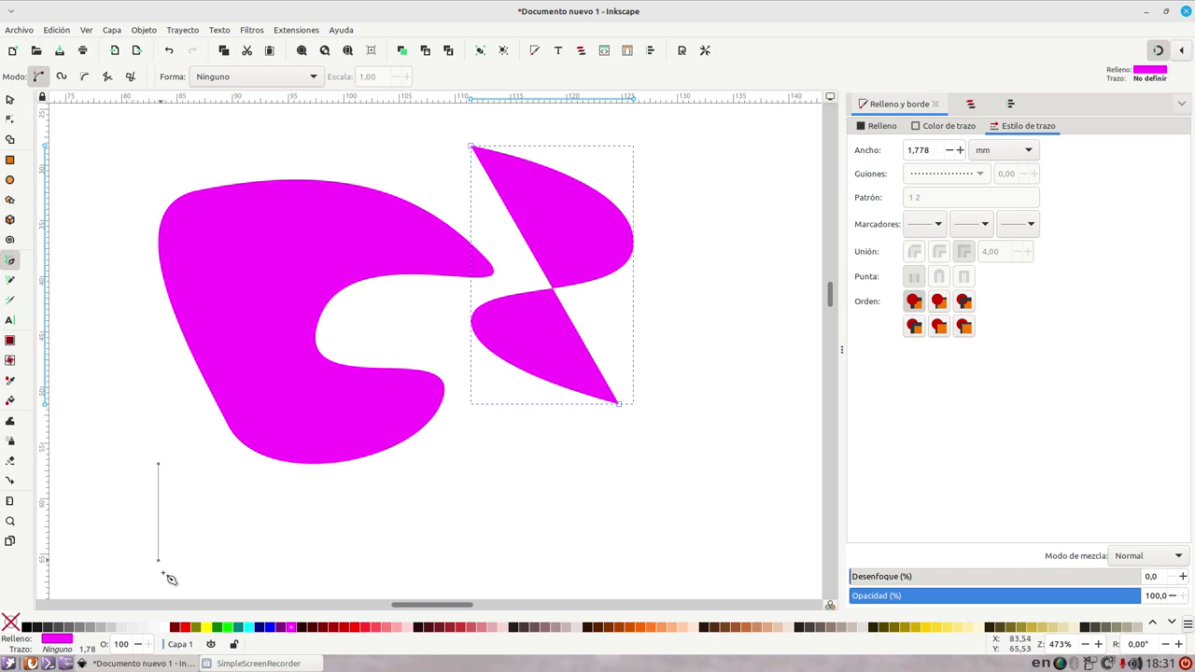
- Give the S curve a solid dark-red stroke and no fill
shift+click(172, 628)
click(10, 624)
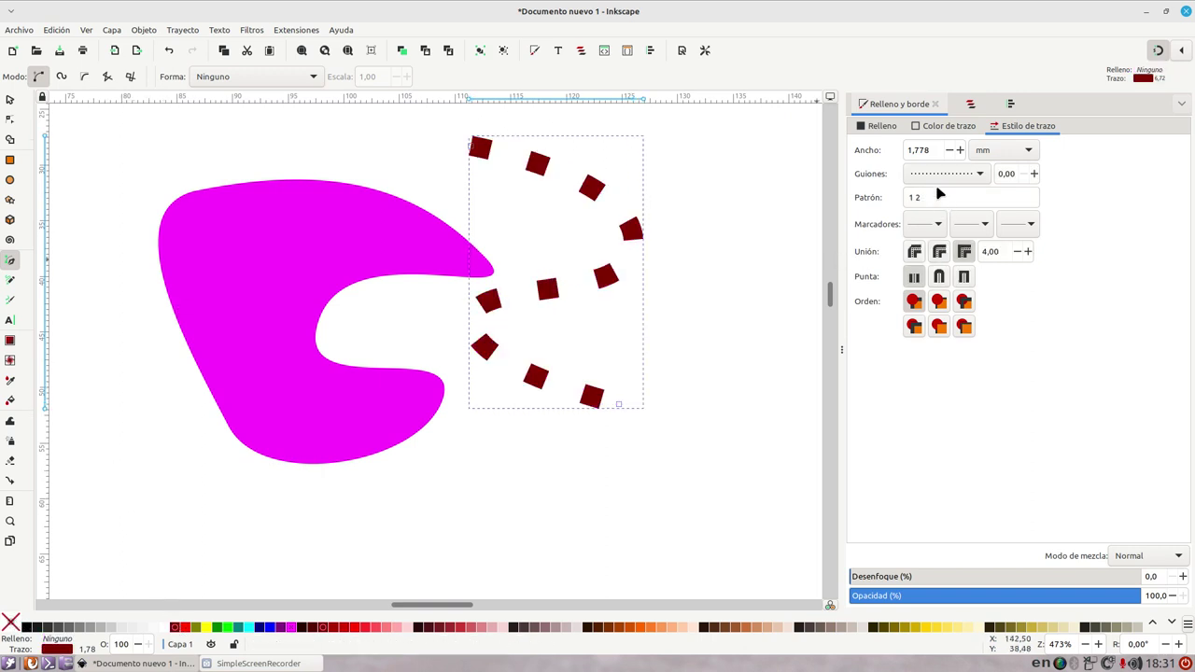
click(938, 178)
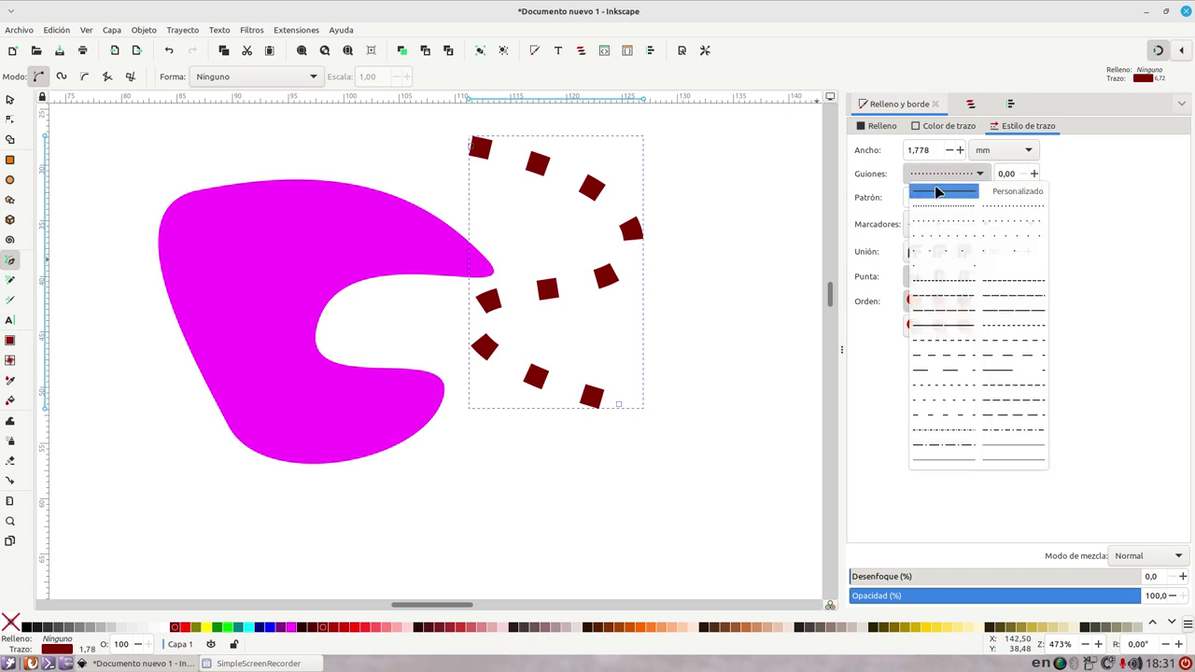
click(938, 192)
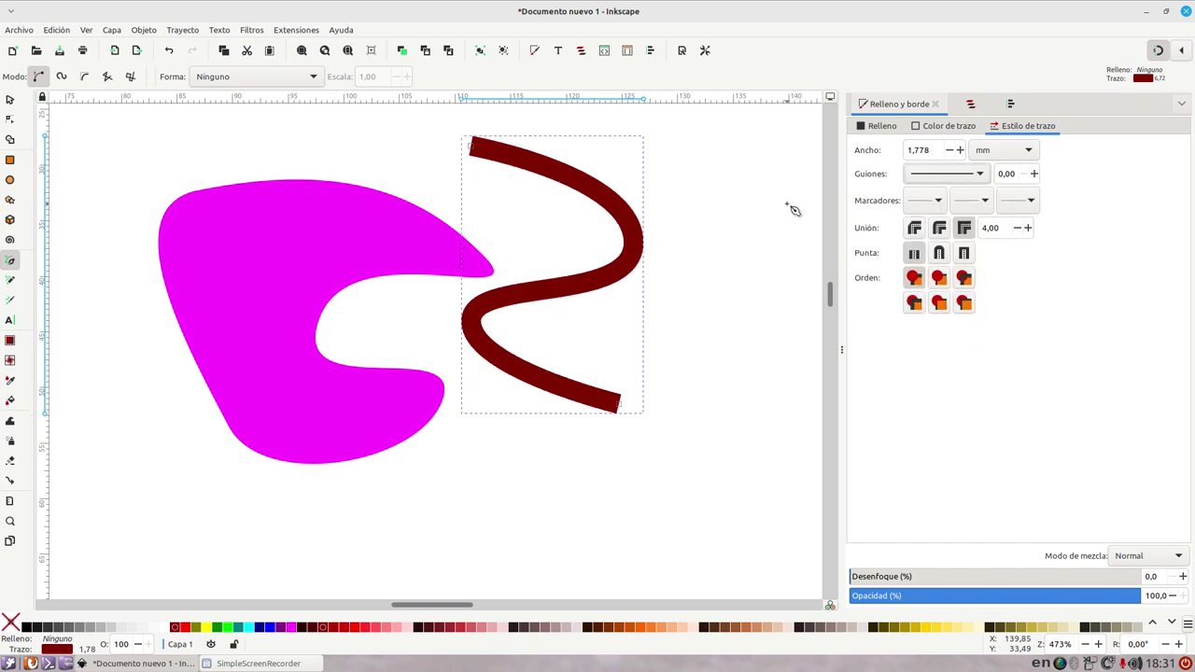
click(9, 118)
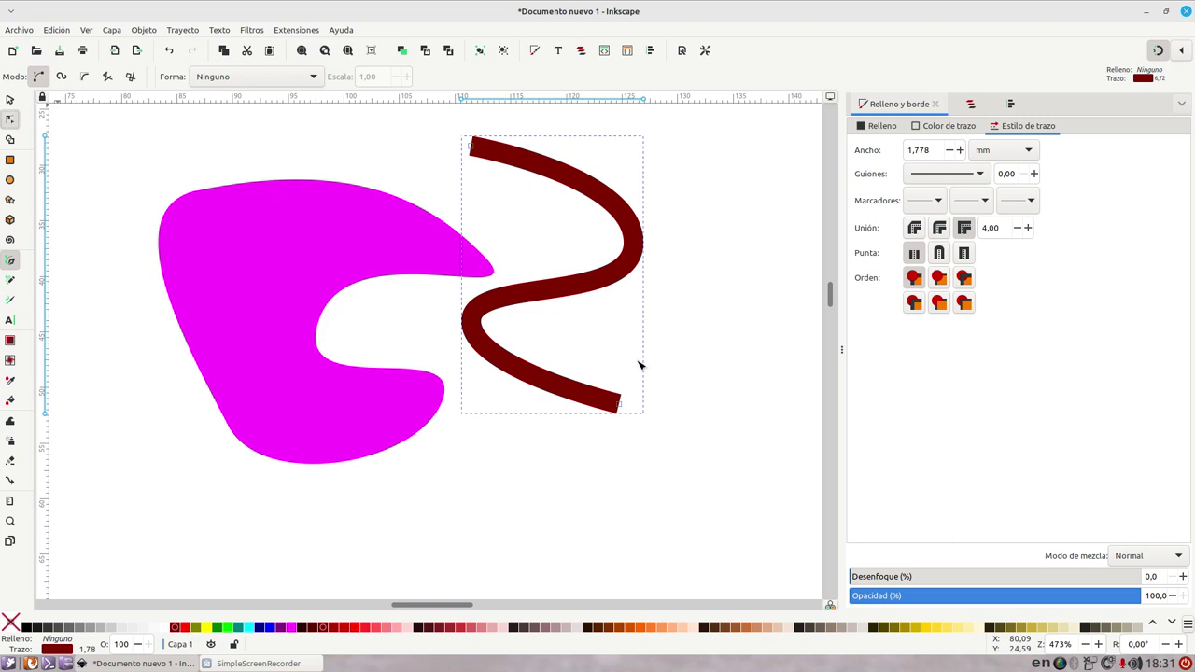
- Drag the S curve's end node to the lower right, its middle bend right, and its upper bend inward
drag(618, 408, 678, 431)
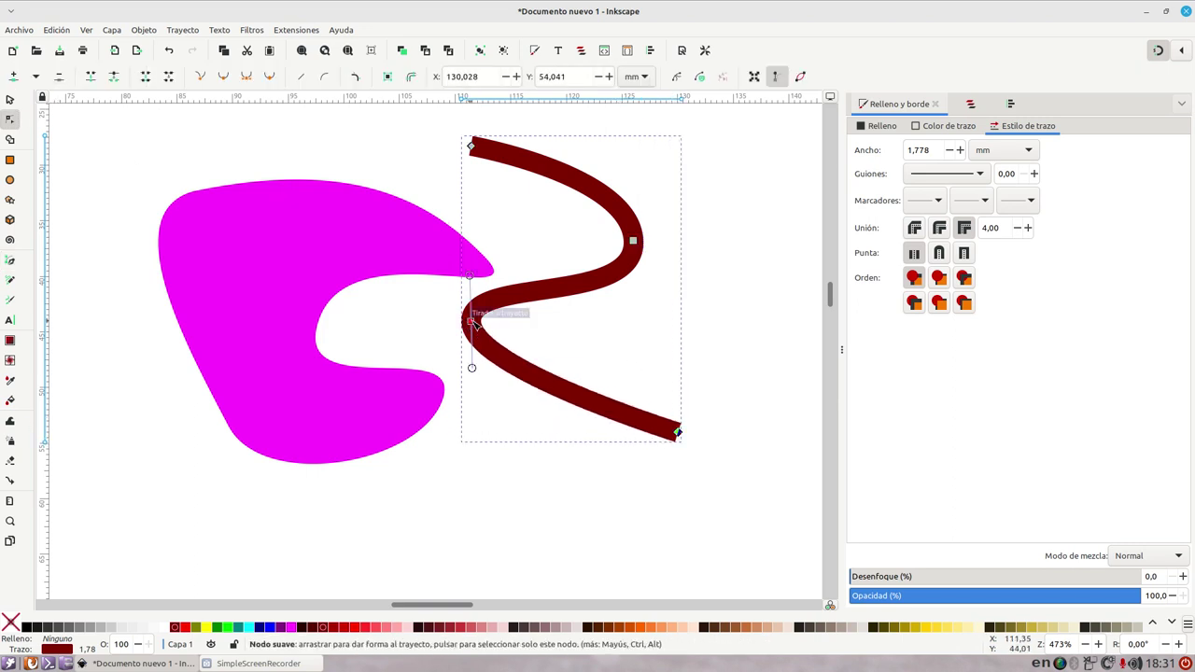
drag(470, 321, 551, 352)
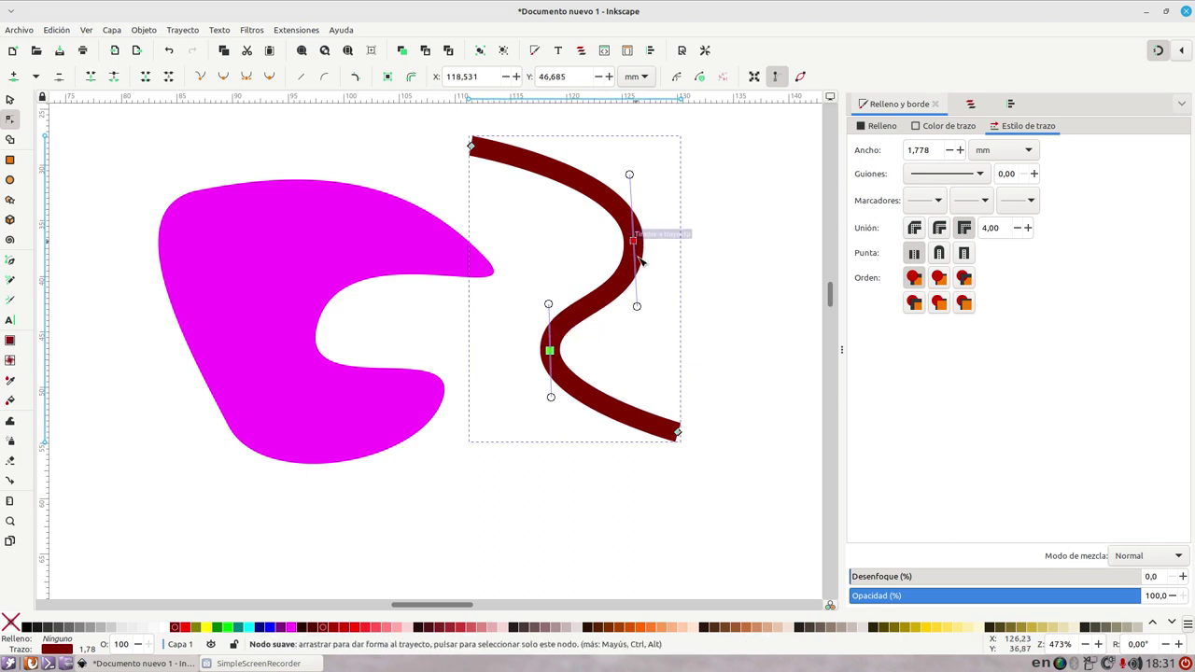
drag(639, 260, 616, 270)
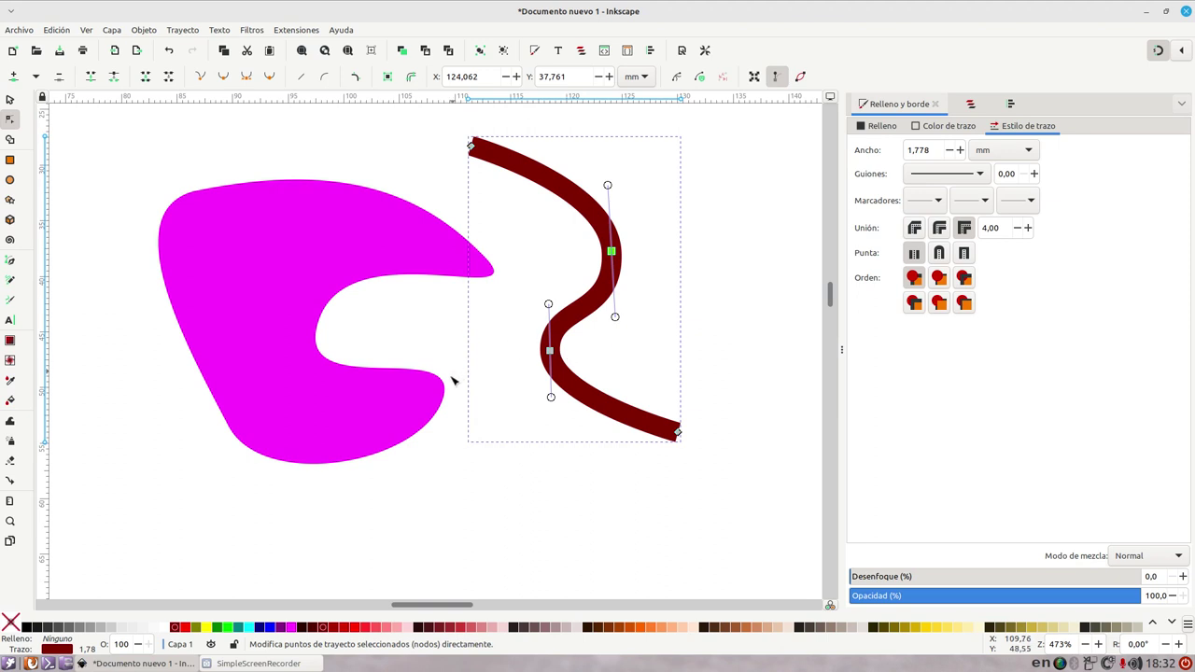
click(152, 382)
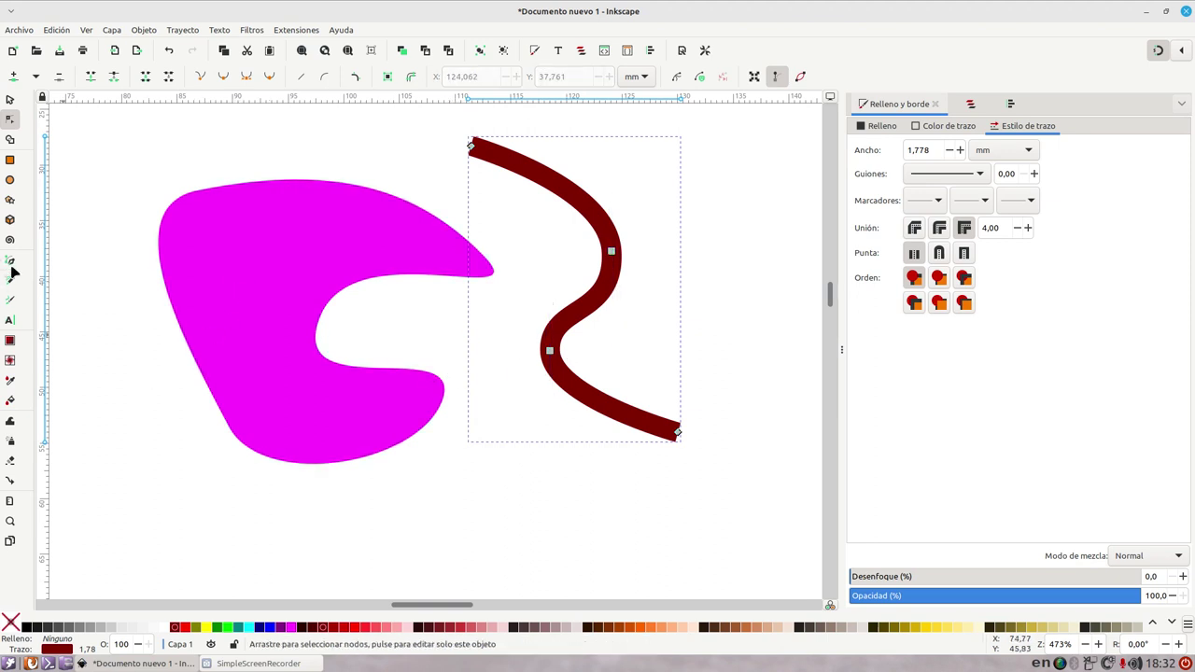
click(12, 280)
mouse_move(351, 495)
mouse_down()
mouse_move(505, 519)
mouse_move(487, 520)
mouse_up()
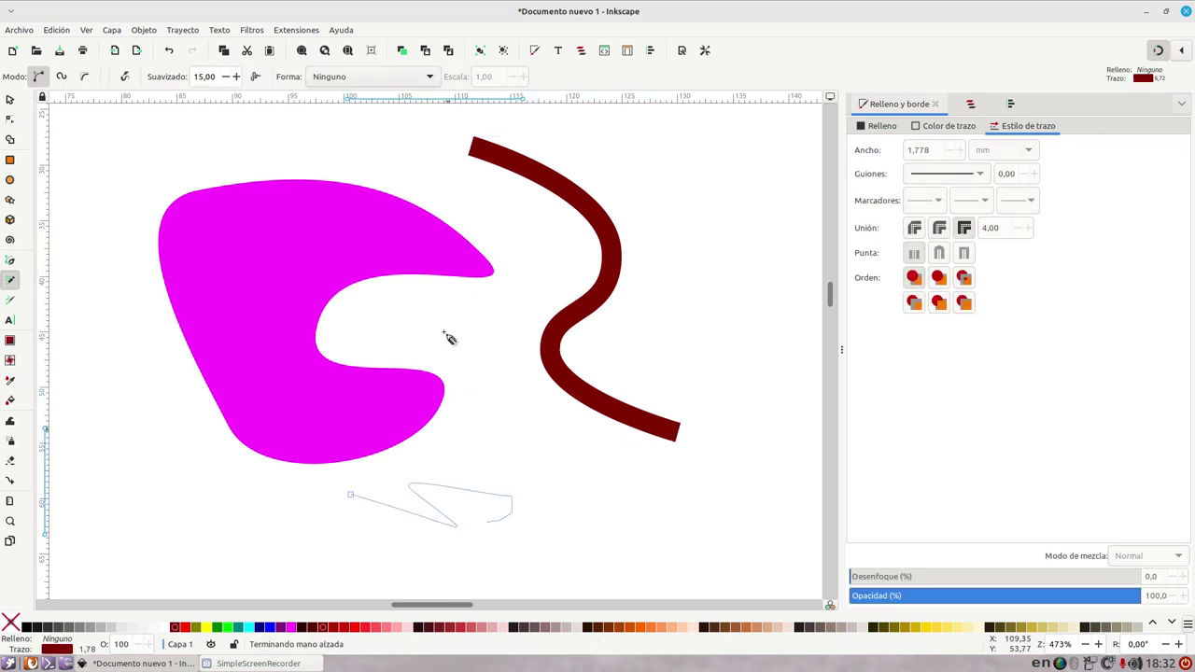
click(16, 120)
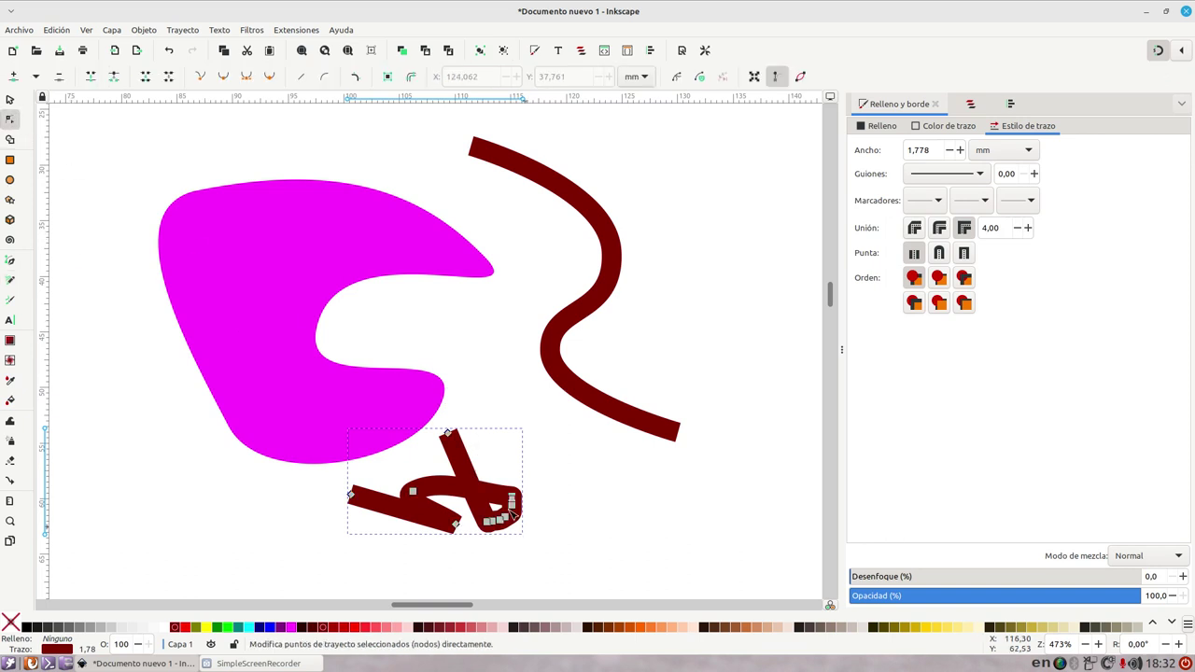
click(9, 100)
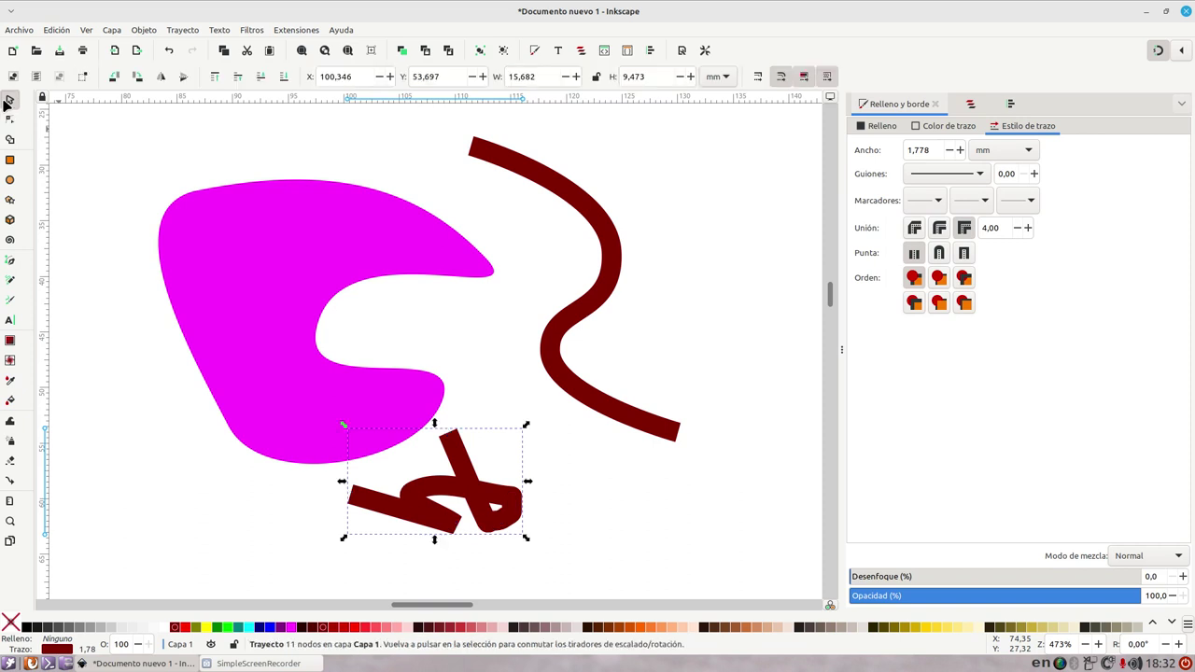
key(Delete)
click(9, 280)
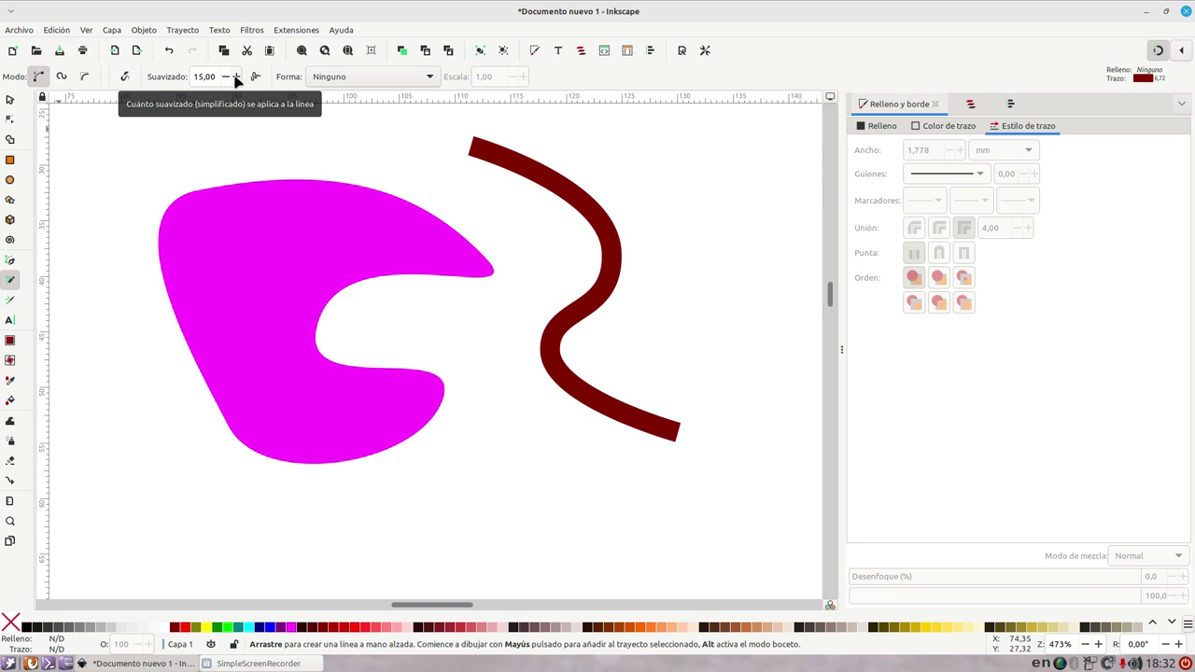
- Raise Pencil smoothing to 17.50 and draw a long freehand line looping across the magenta shape
click(236, 76)
mouse_move(130, 139)
mouse_down()
mouse_move(194, 400)
mouse_move(541, 517)
mouse_move(466, 342)
mouse_move(500, 333)
mouse_up()
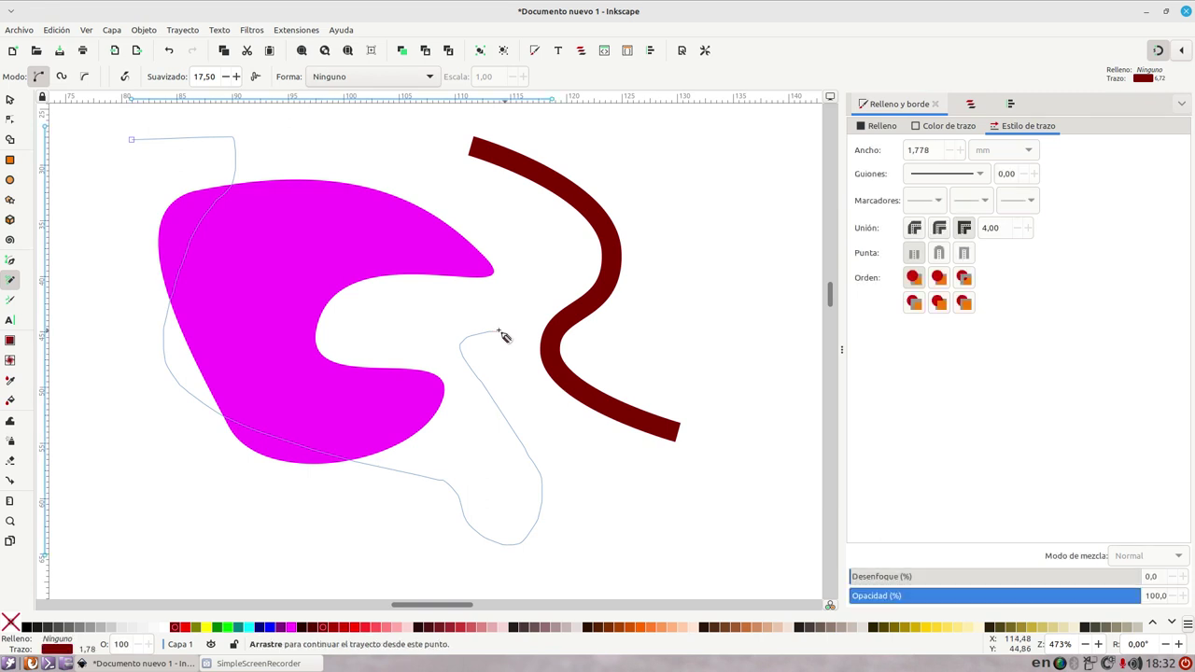
click(10, 122)
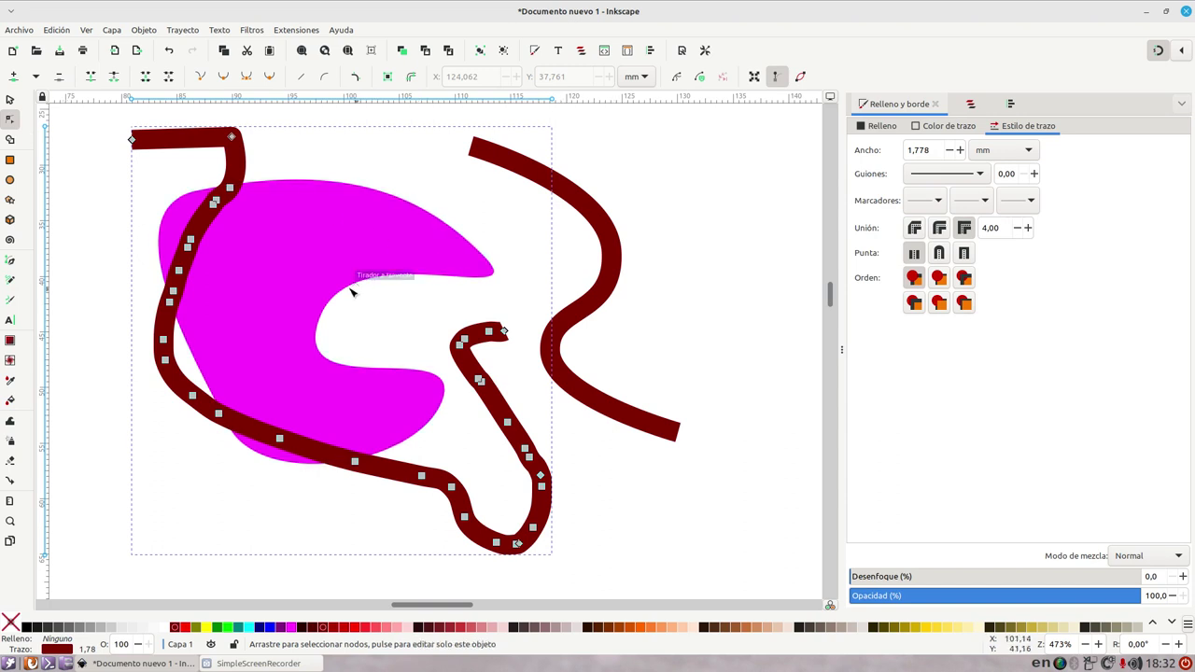
click(180, 31)
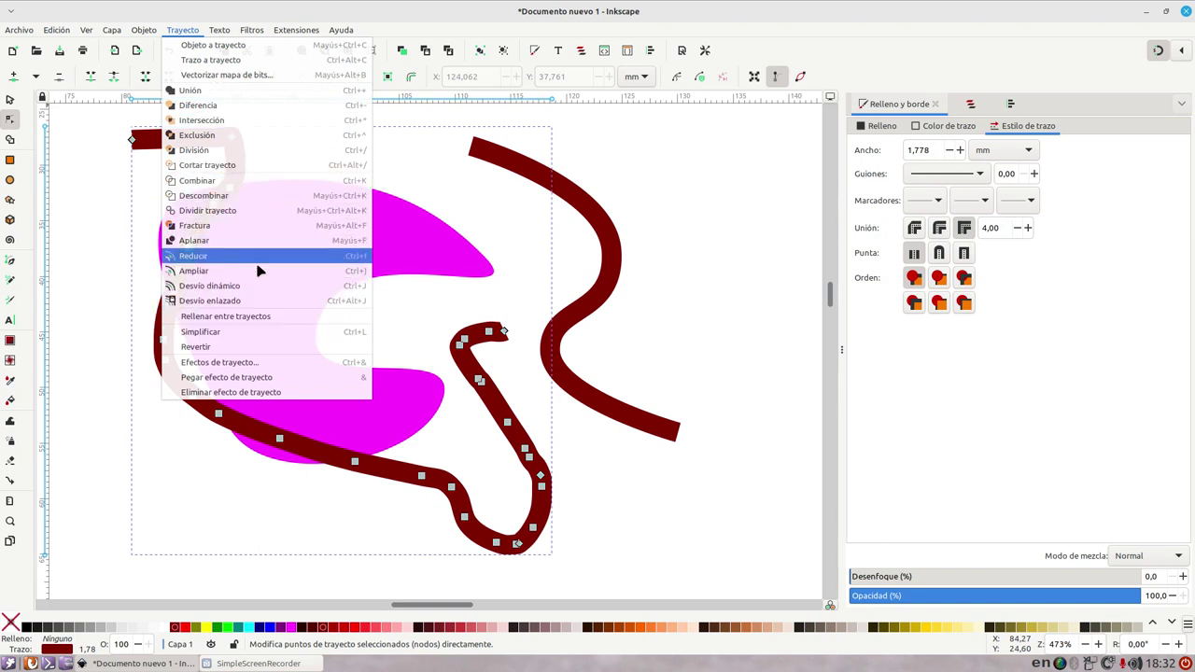
- Simplify the freehand line down to 15 nodes and drag its top hook further right
click(249, 328)
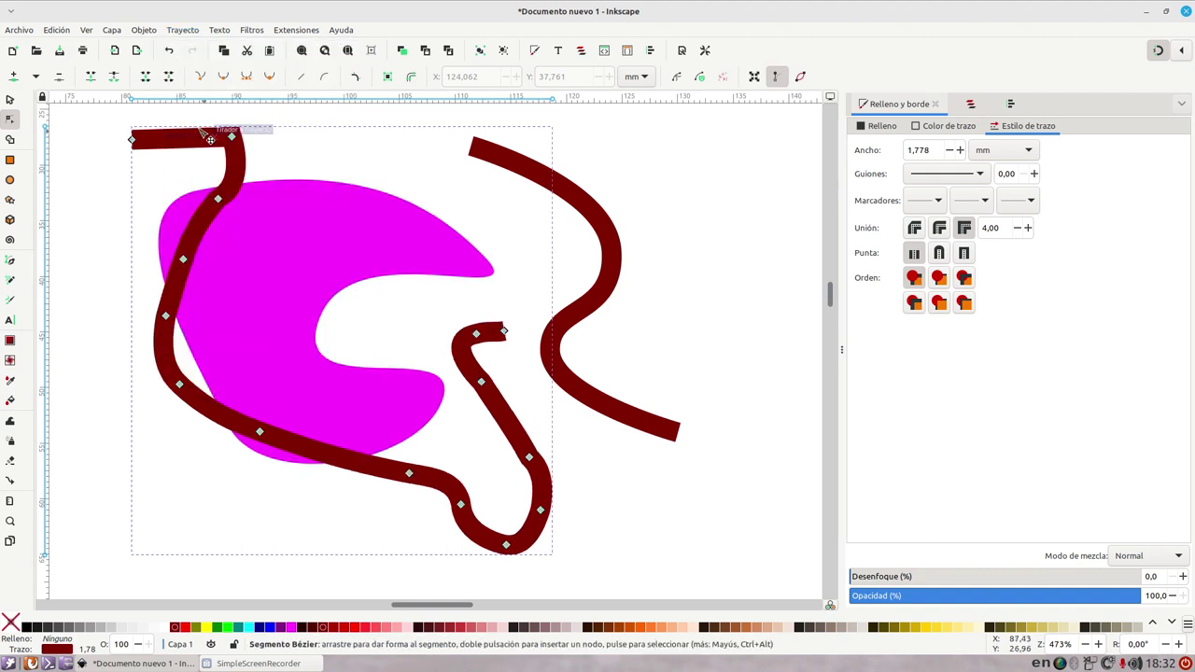
drag(231, 136, 311, 149)
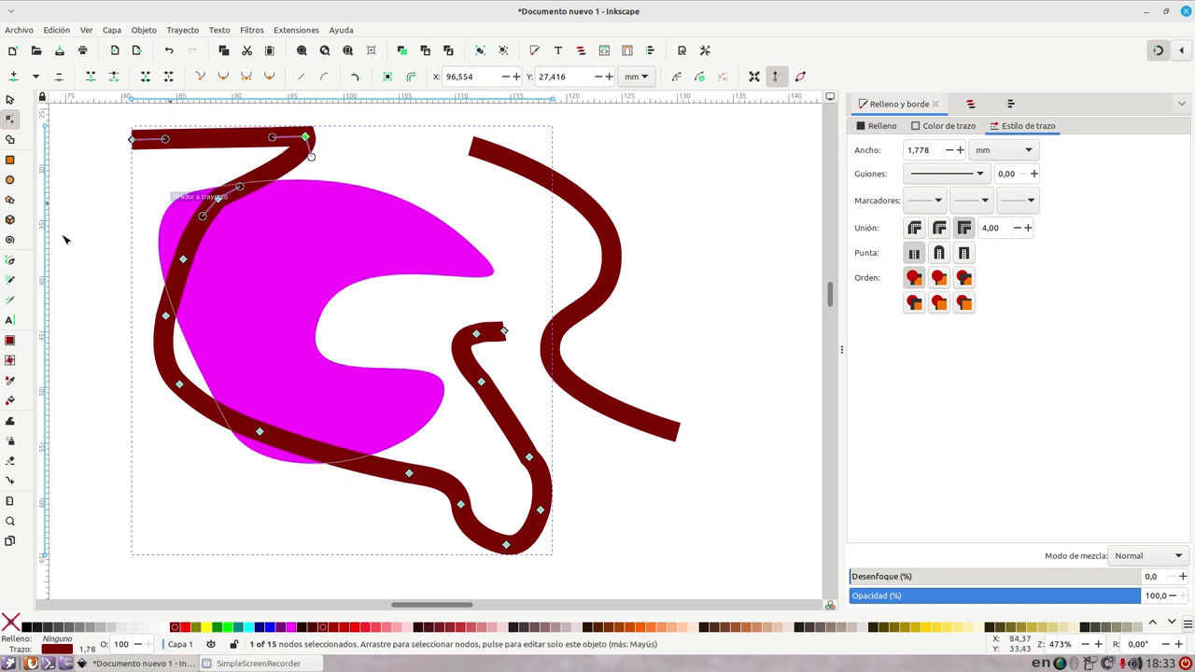
- Draw a zig-zag calligraphic stroke across the upper middle with the Plumilla preset
click(9, 301)
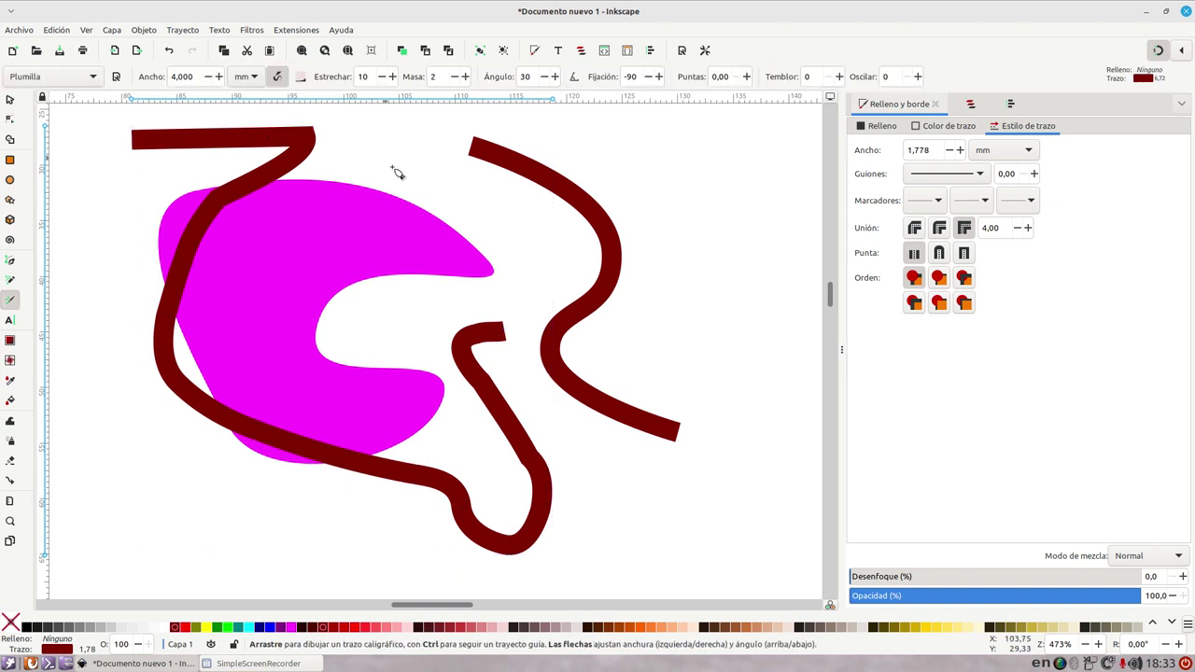
drag(387, 166, 715, 273)
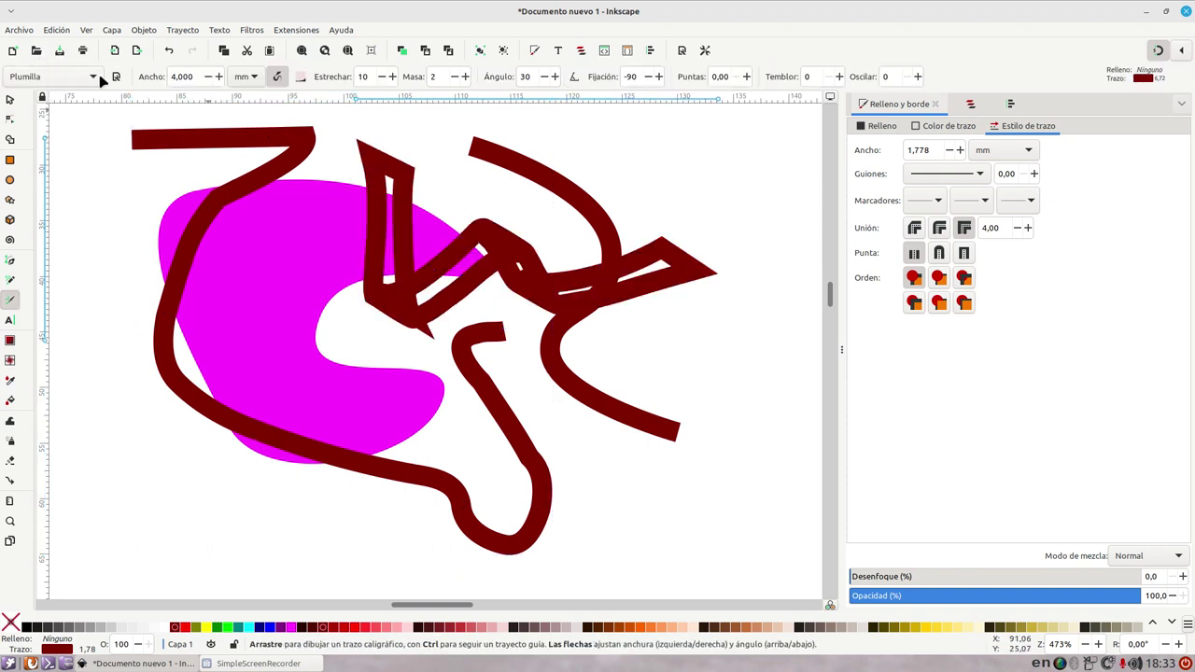
click(93, 77)
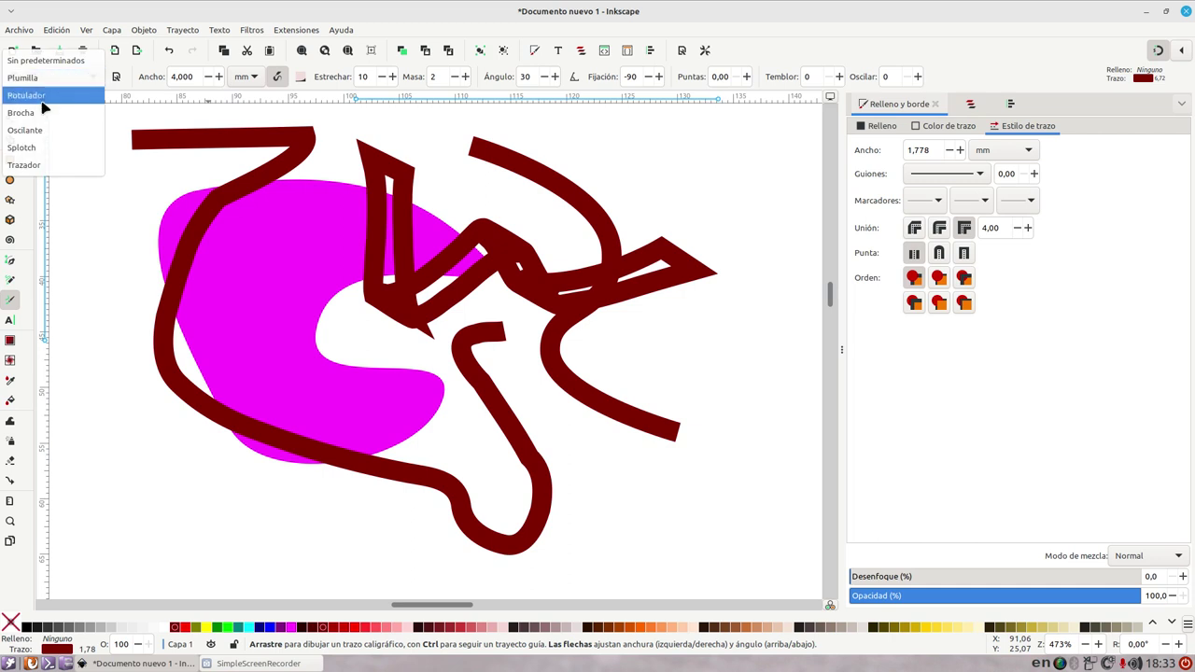
click(441, 160)
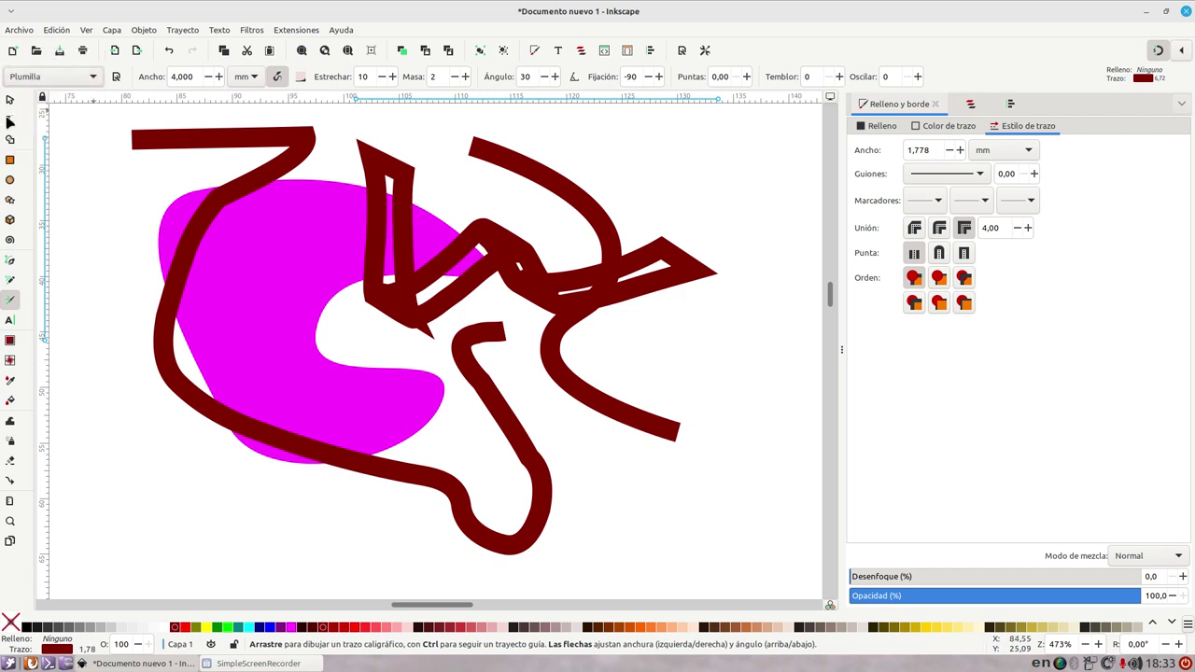
- Fill the zigzag stroke magenta with no outline and move it slightly up and to the right
key(n)
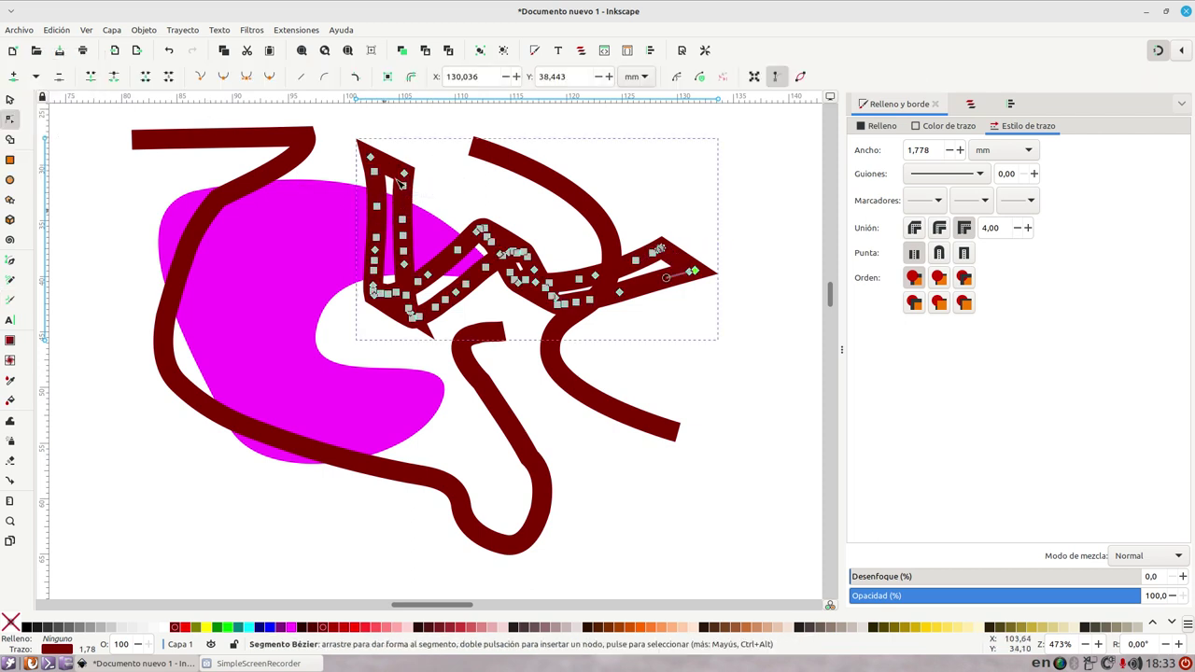
click(291, 626)
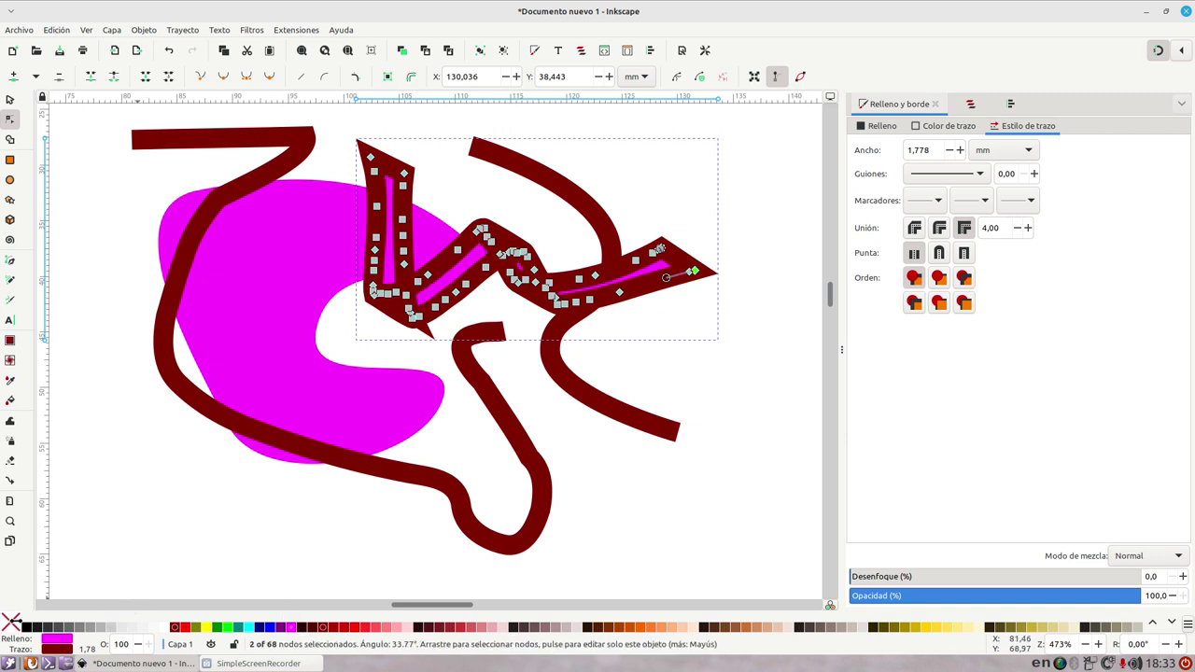
shift+click(13, 623)
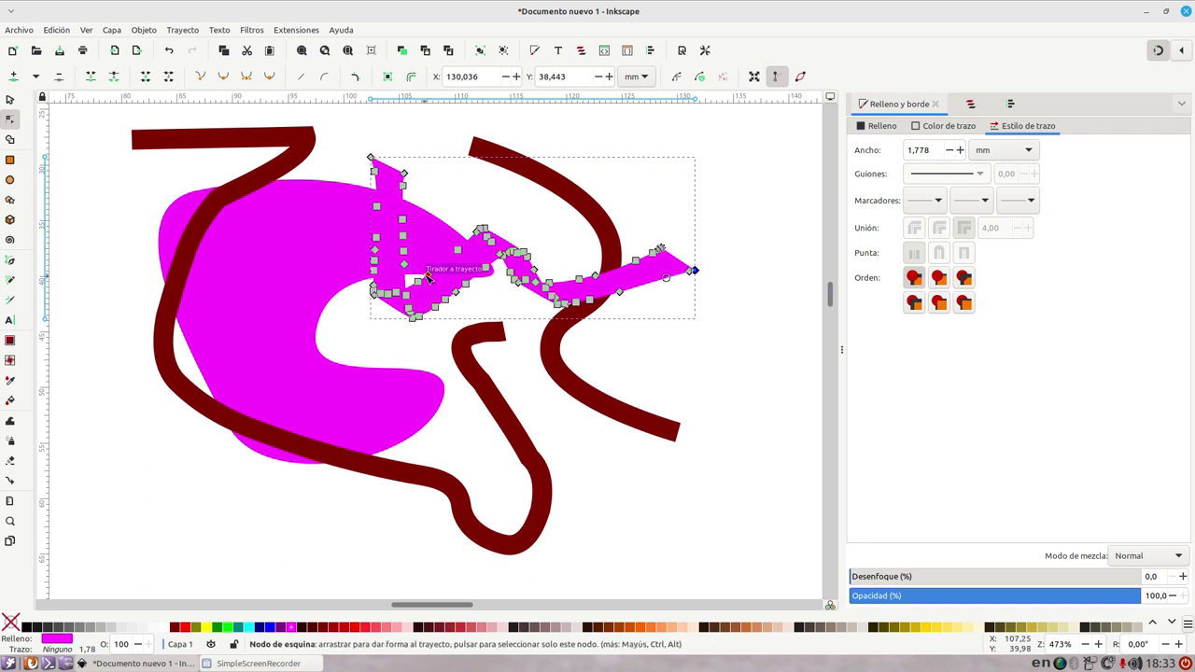
click(10, 100)
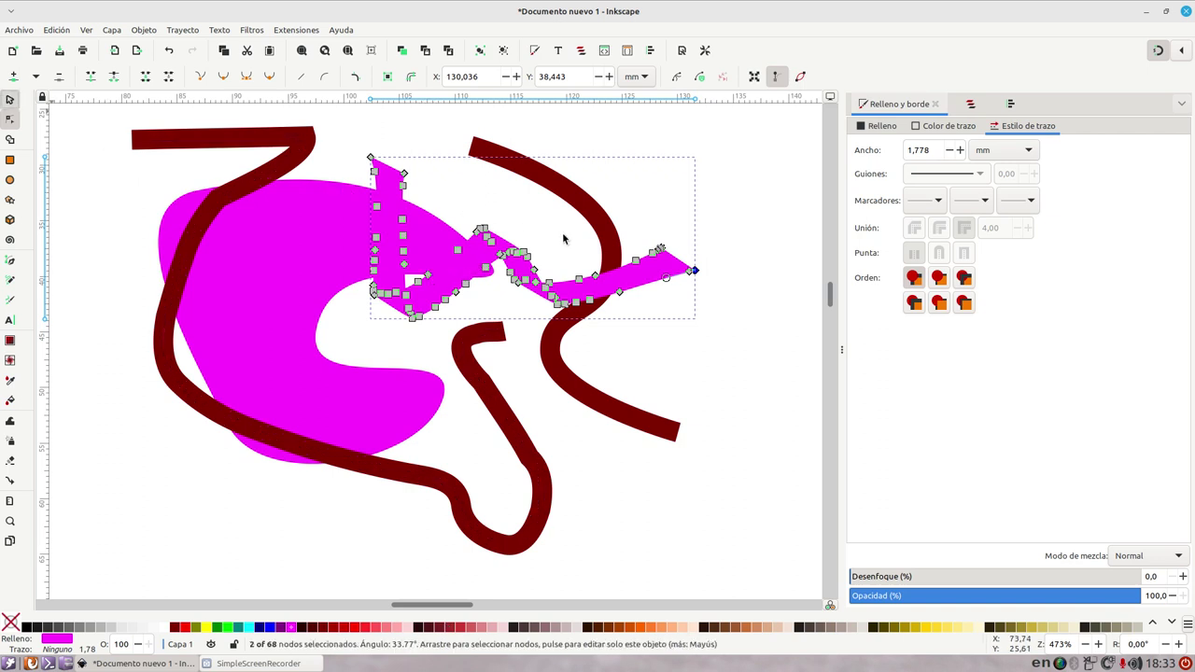
mouse_move(465, 277)
mouse_down()
mouse_move(469, 393)
mouse_move(507, 254)
mouse_up()
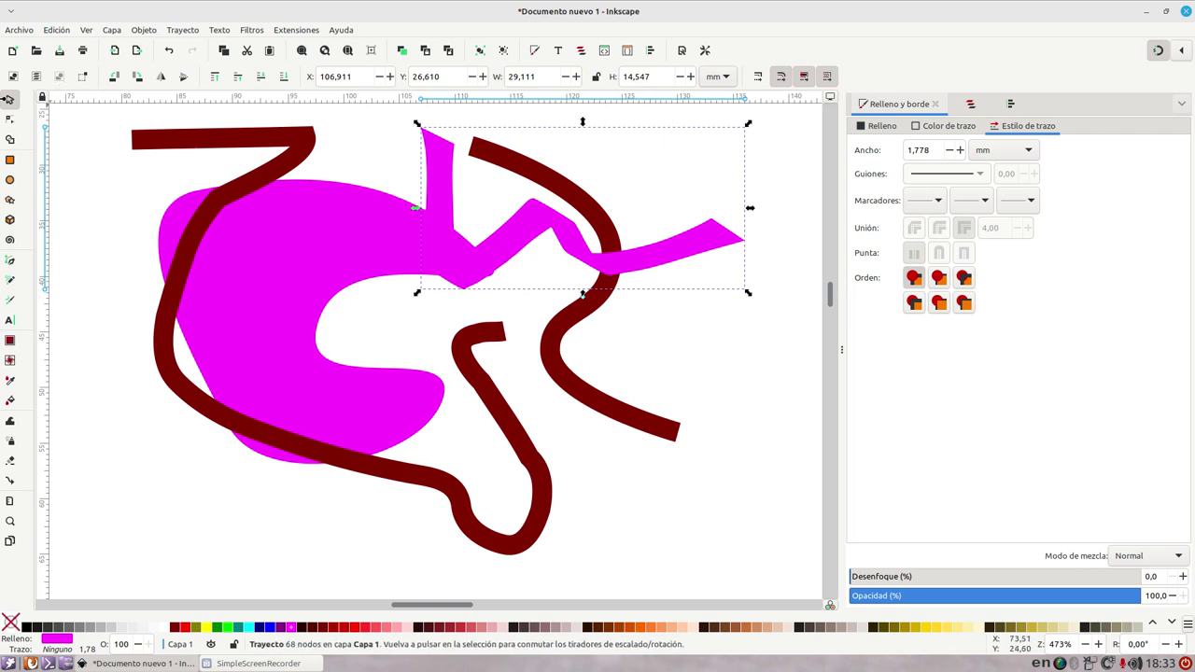
- Delete the two dark red strokes and the magenta zigzag shape
click(245, 149)
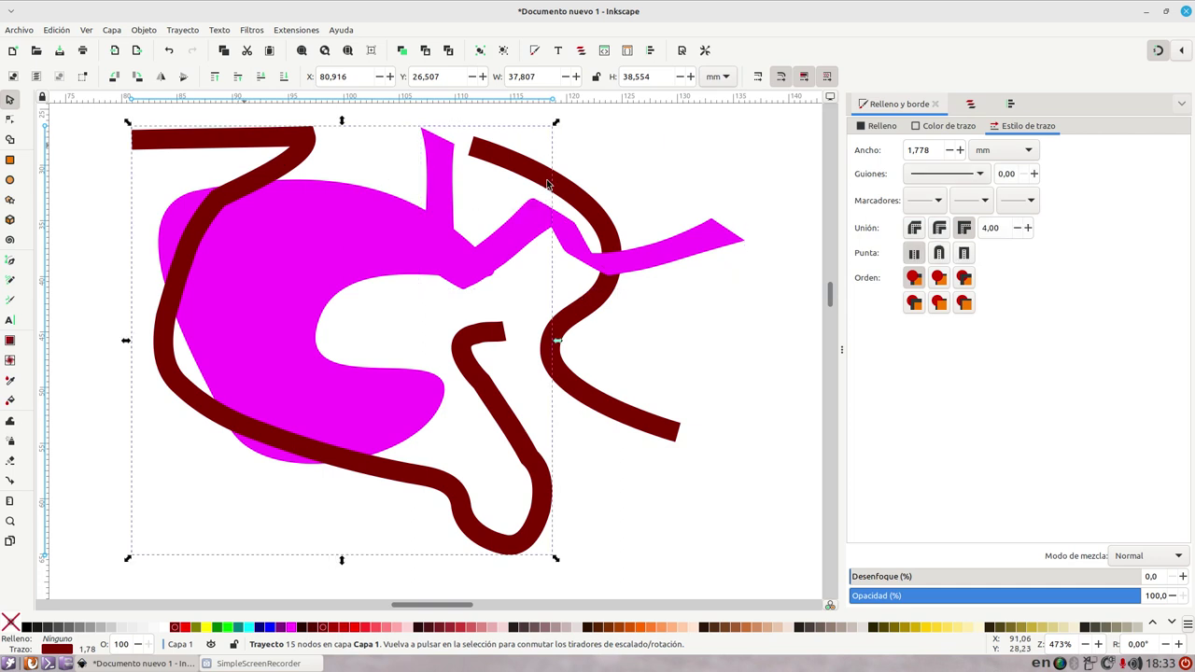
key(Delete)
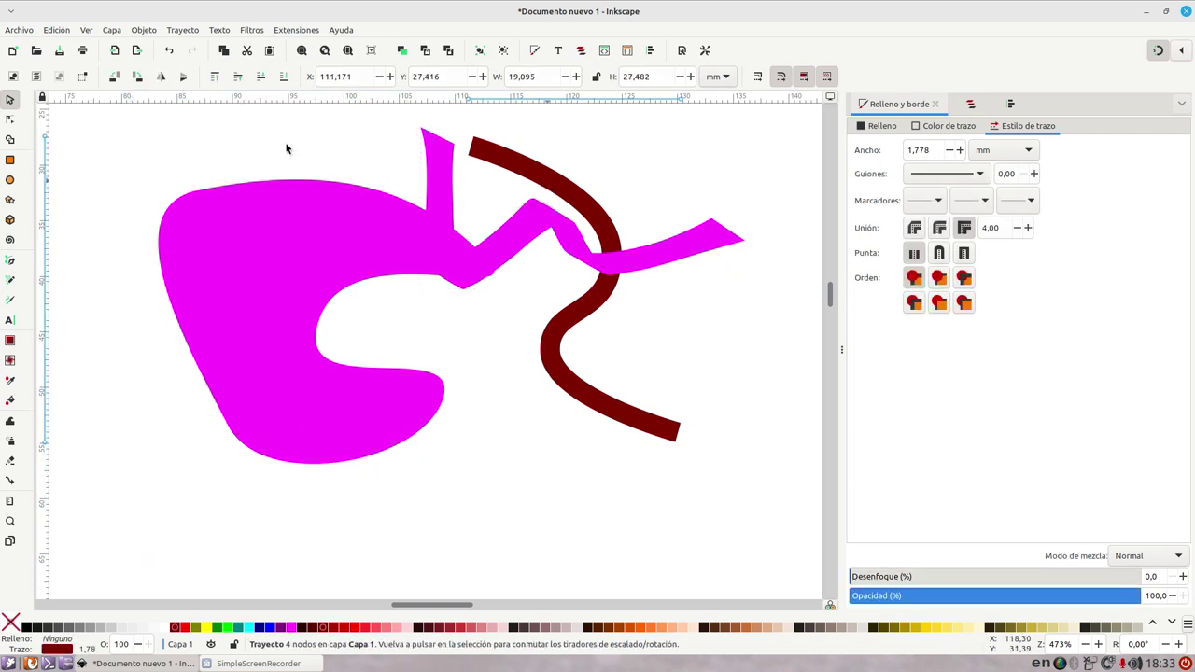
key(Delete)
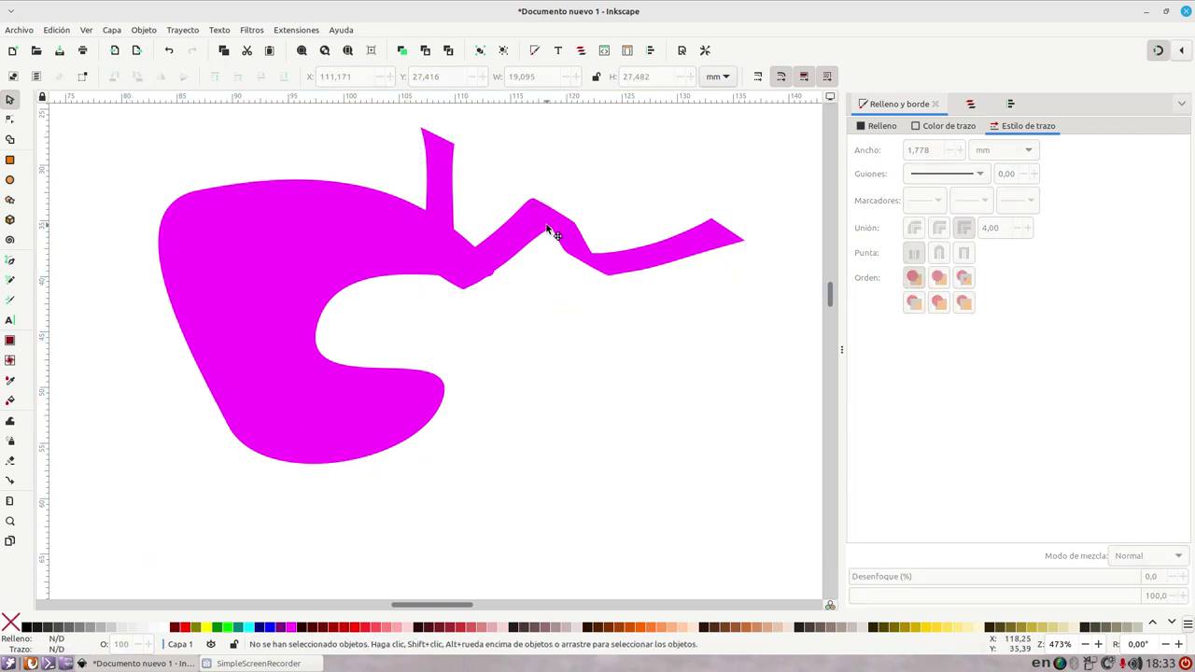
click(551, 231)
key(Delete)
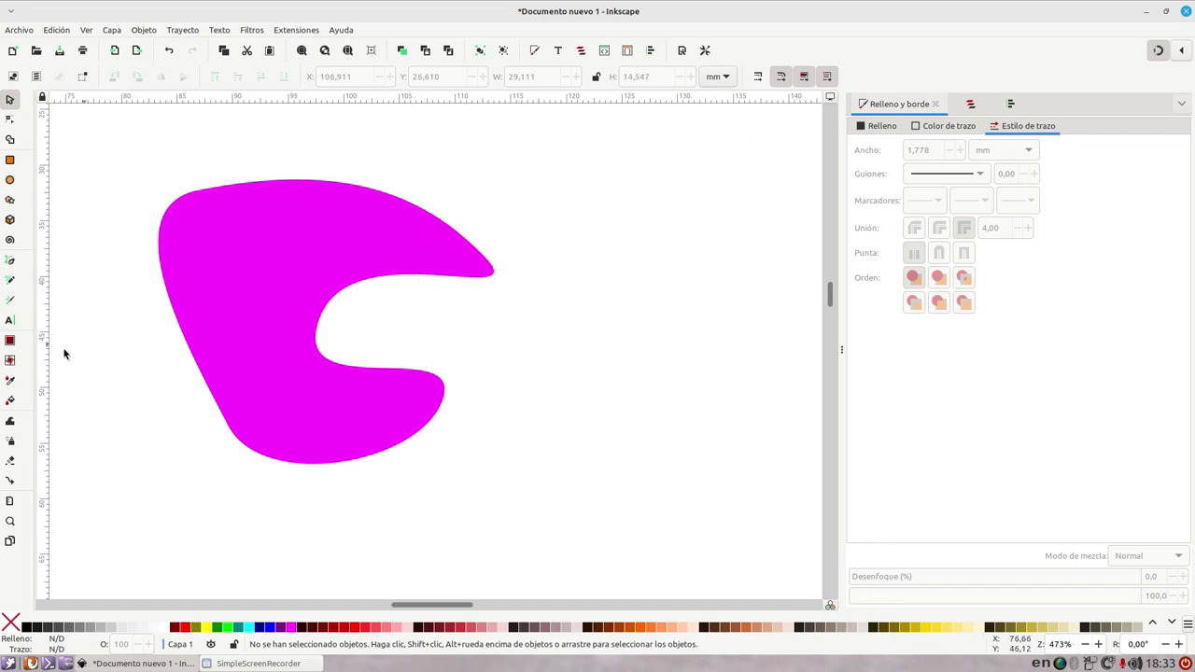
- Select the remaining magenta C-shaped blob
click(10, 340)
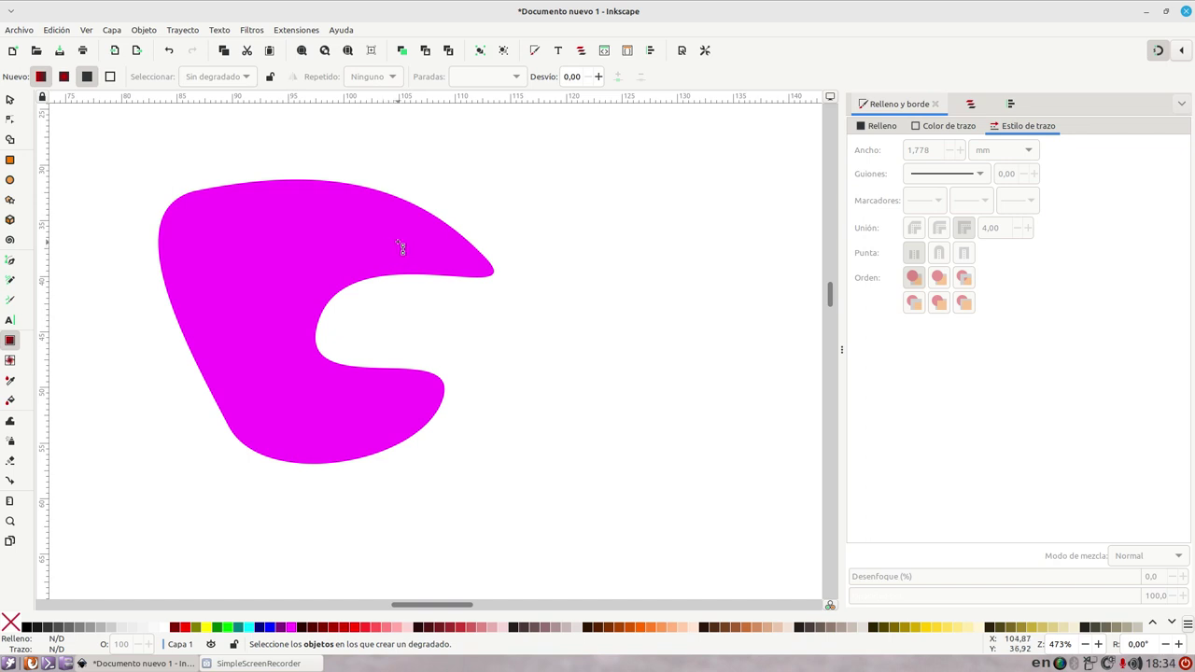
click(9, 100)
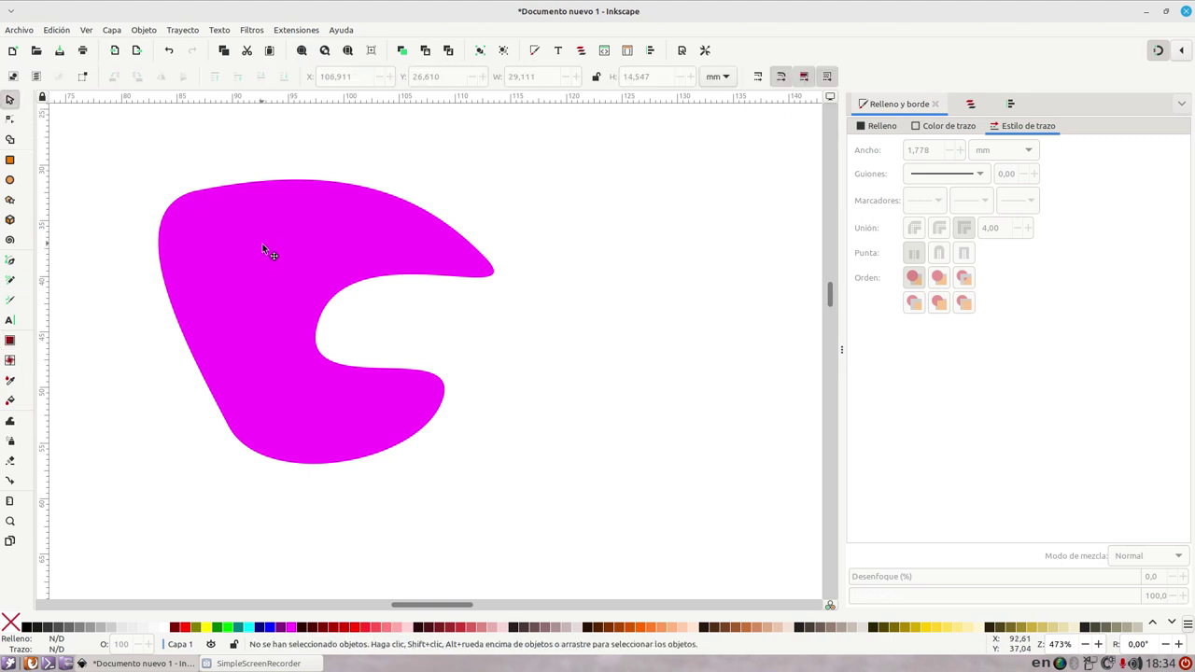
click(255, 221)
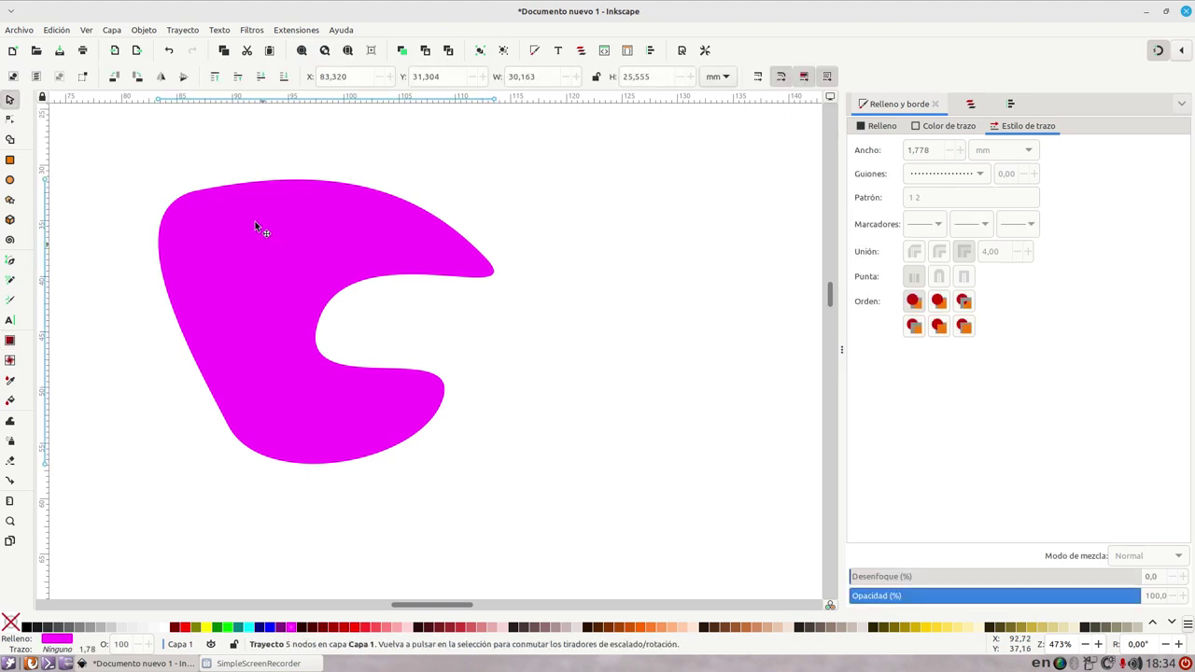
- Drag a linear gradient across the blob, extending its end point to the right
click(11, 343)
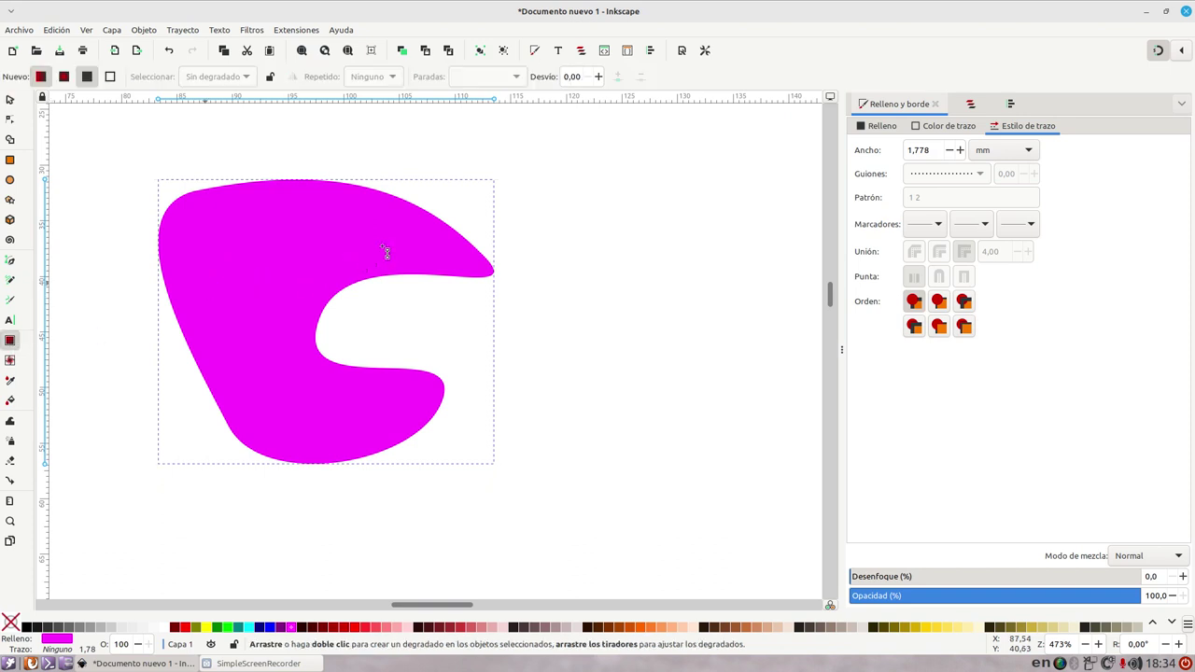
drag(401, 250, 419, 245)
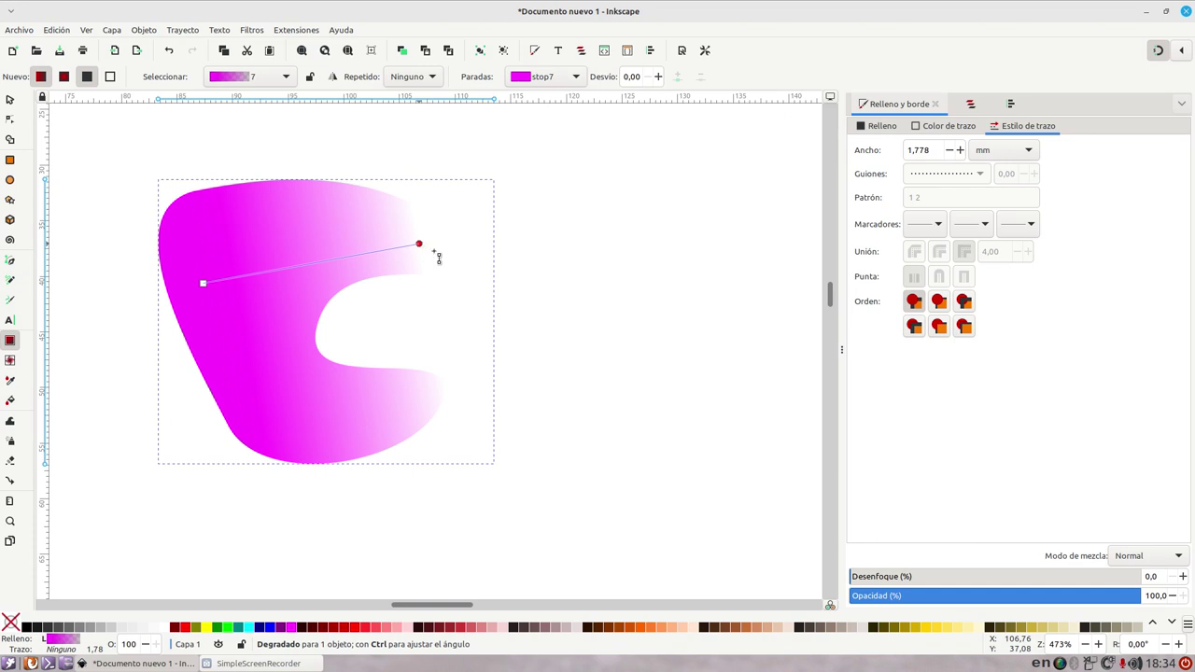
drag(434, 252, 434, 252)
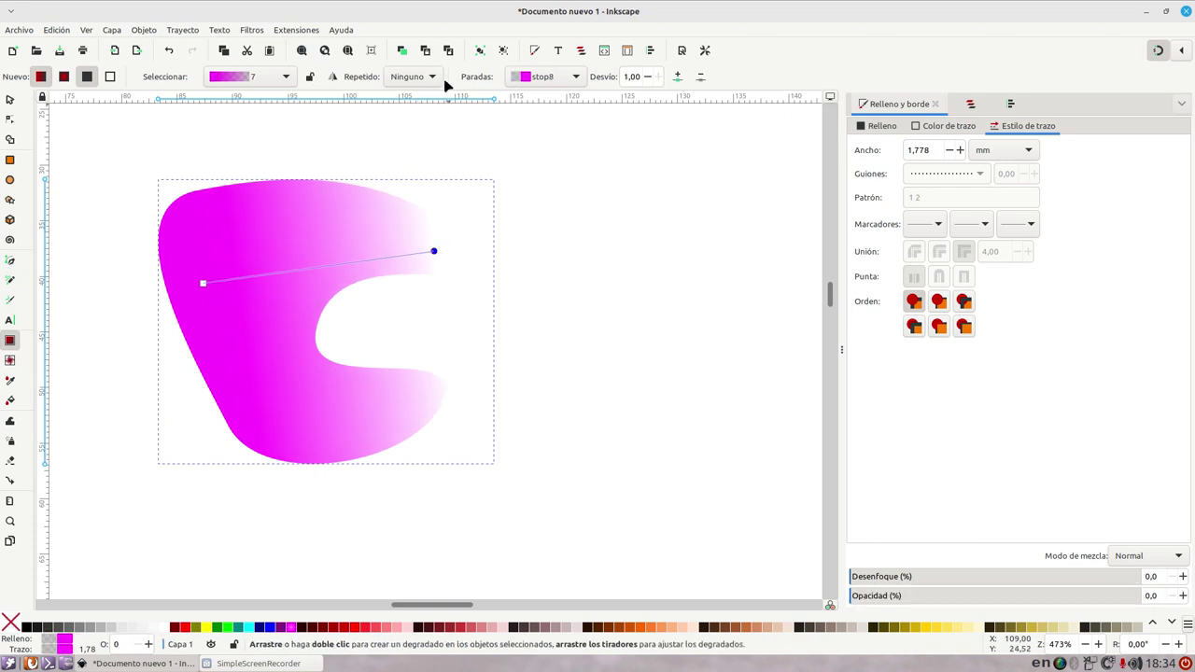
- Set the gradient's end stop (stop8) to blue with hue 240 and alpha 100
click(549, 82)
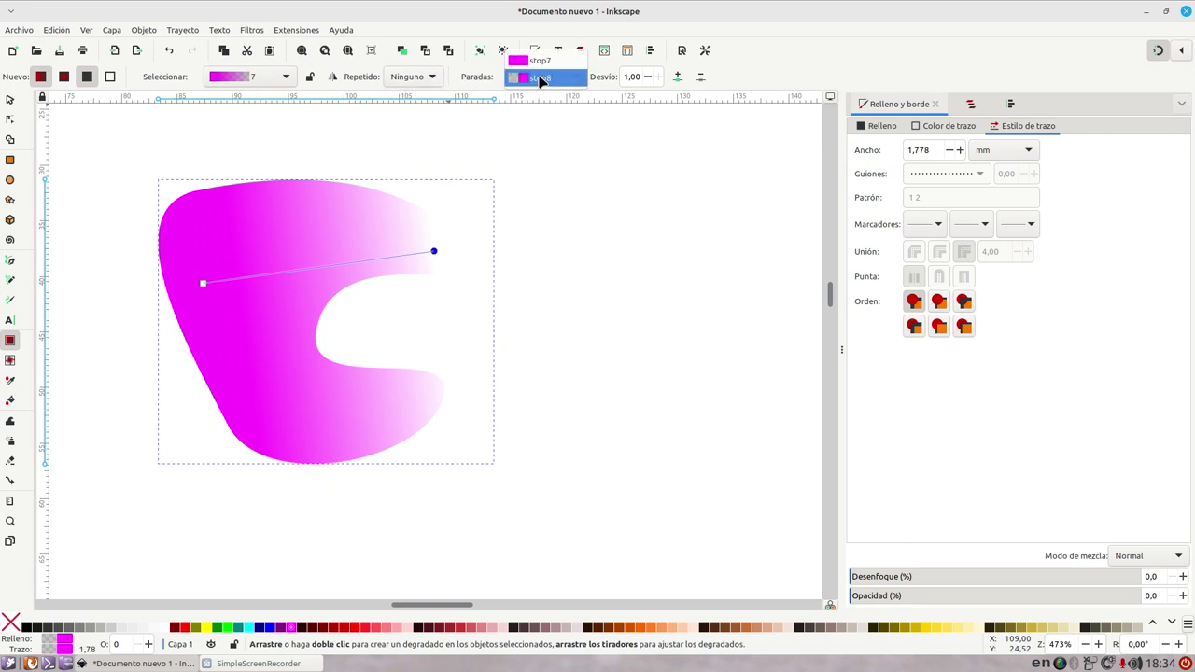
click(540, 79)
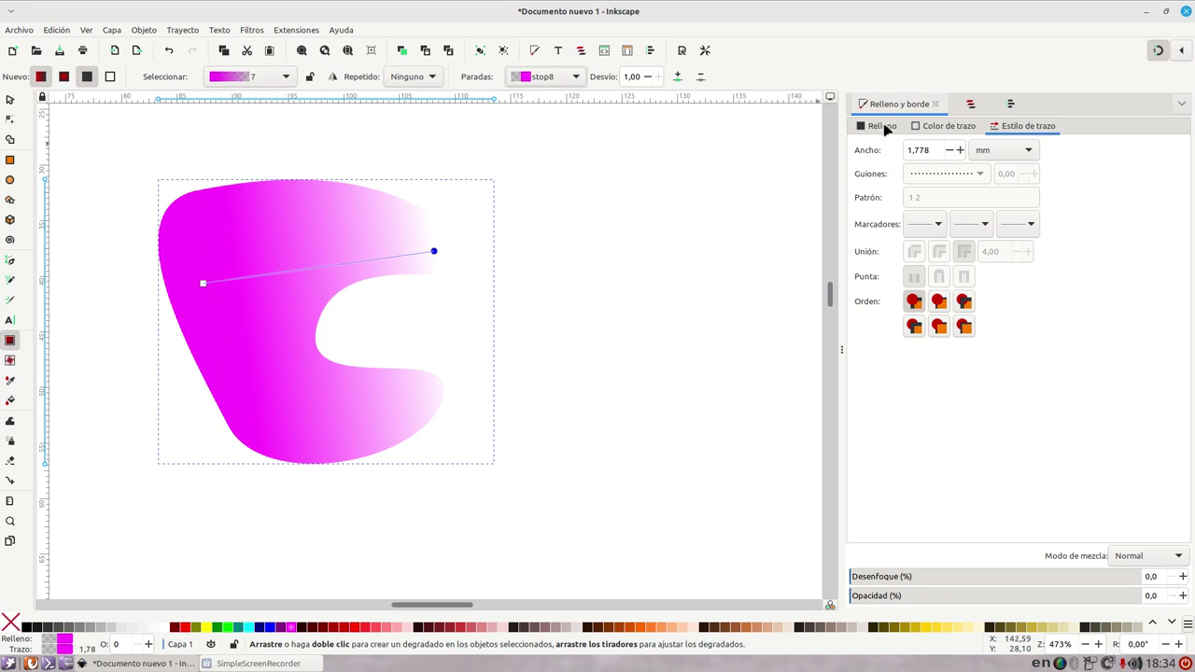
click(883, 127)
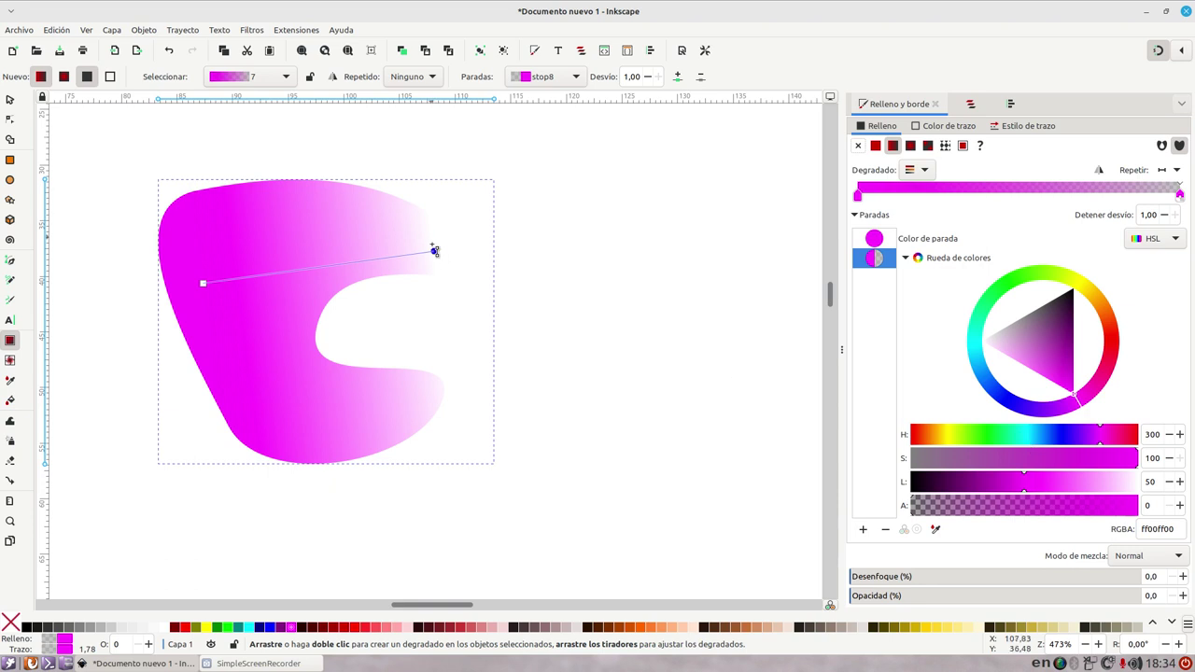
click(1063, 436)
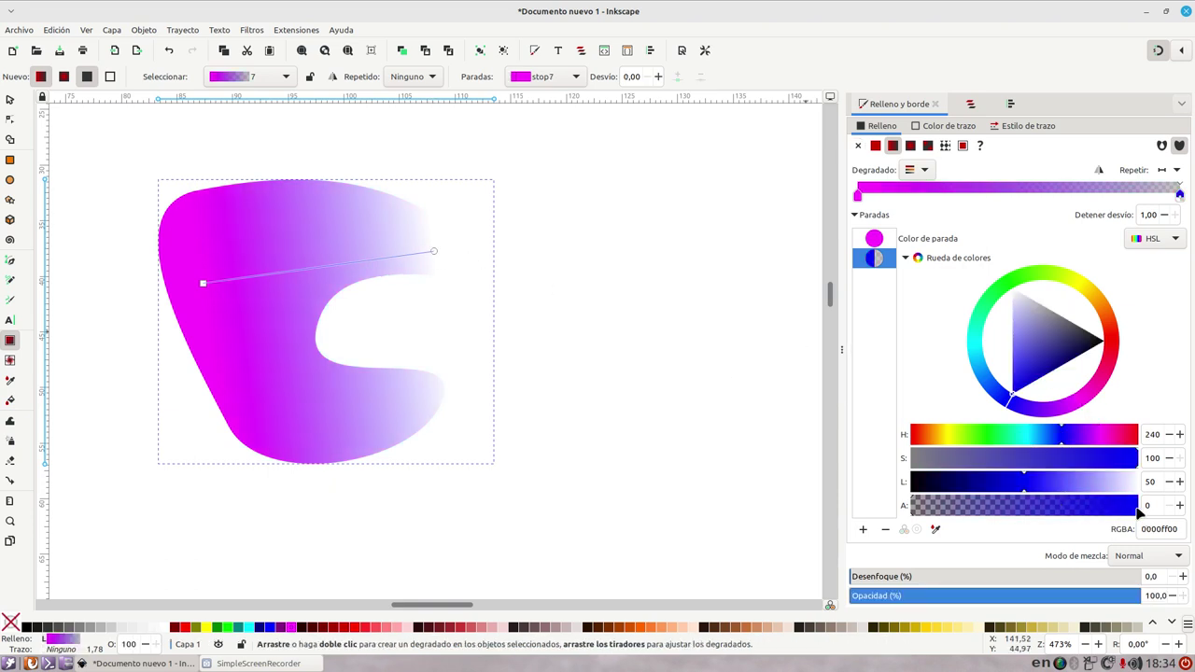
click(1139, 509)
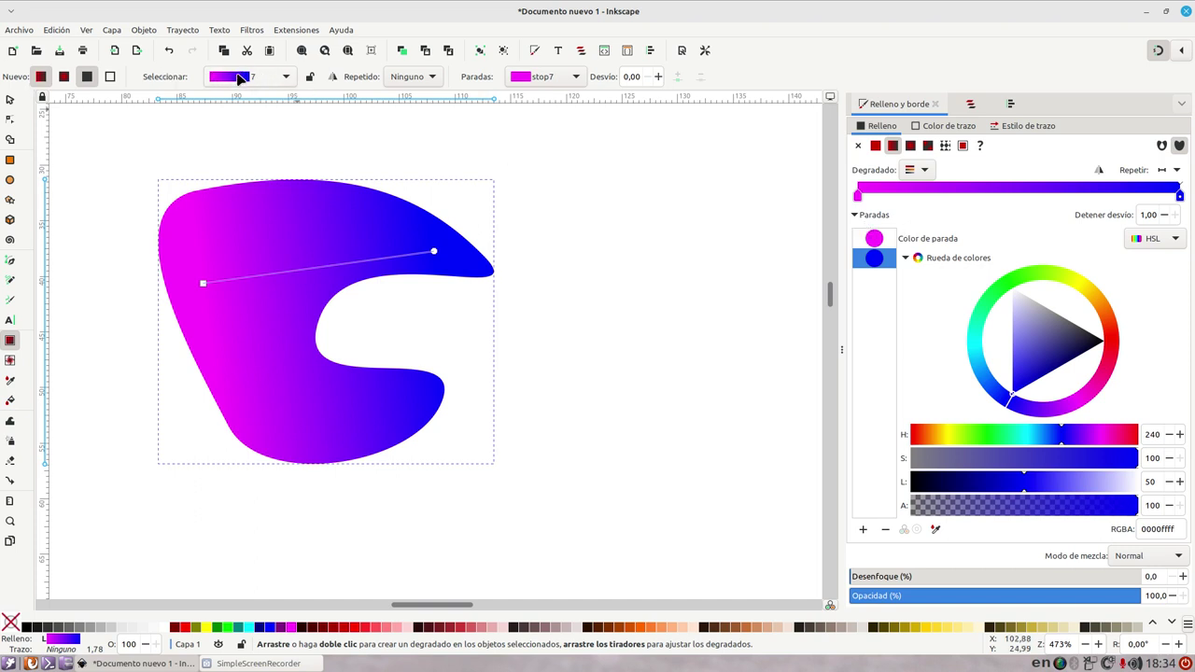
click(11, 102)
- Draw a rectangle right of the blob and fill it with the shared magenta-to-blue gradient 7
click(10, 160)
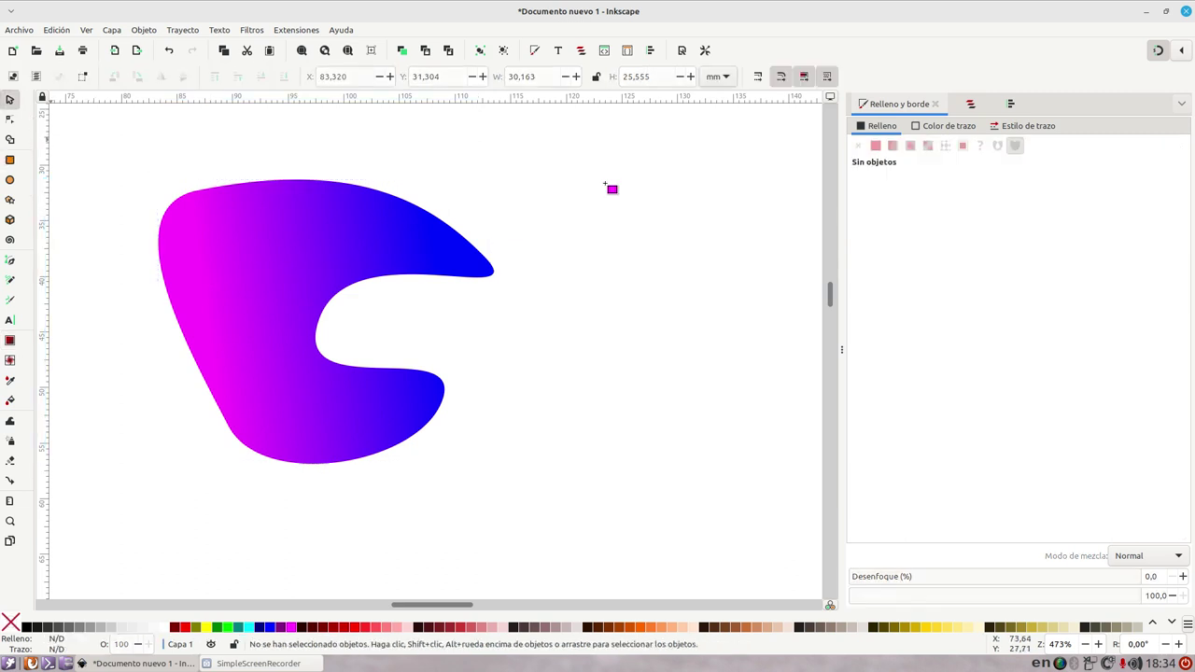
drag(598, 179, 748, 404)
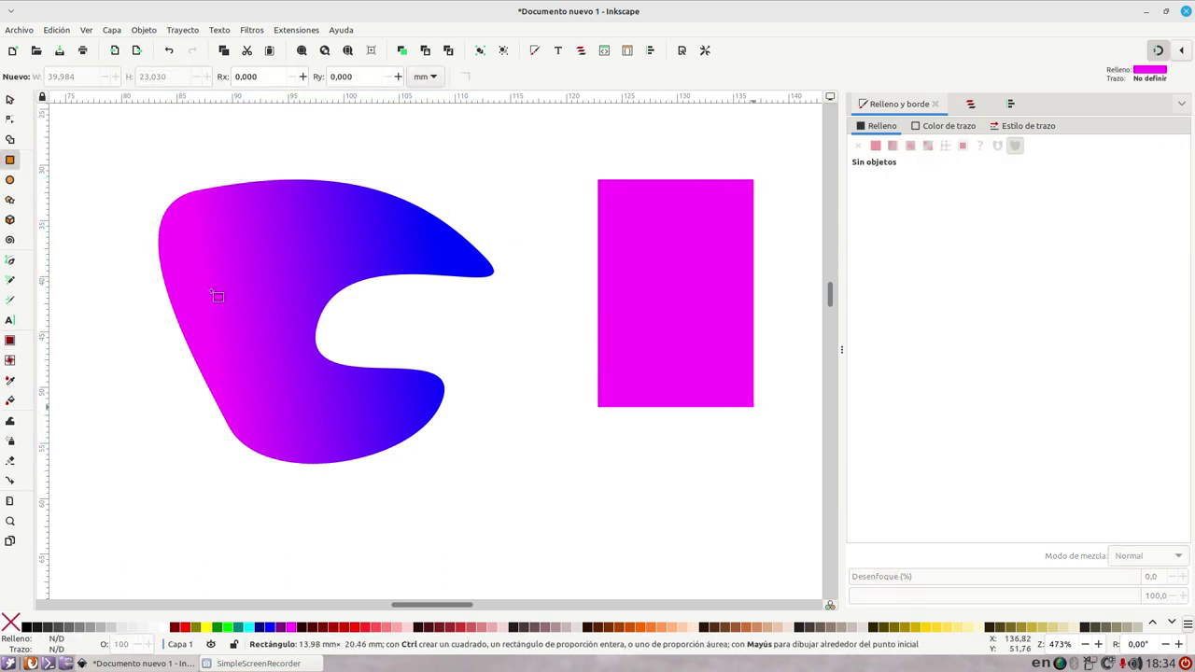
click(10, 341)
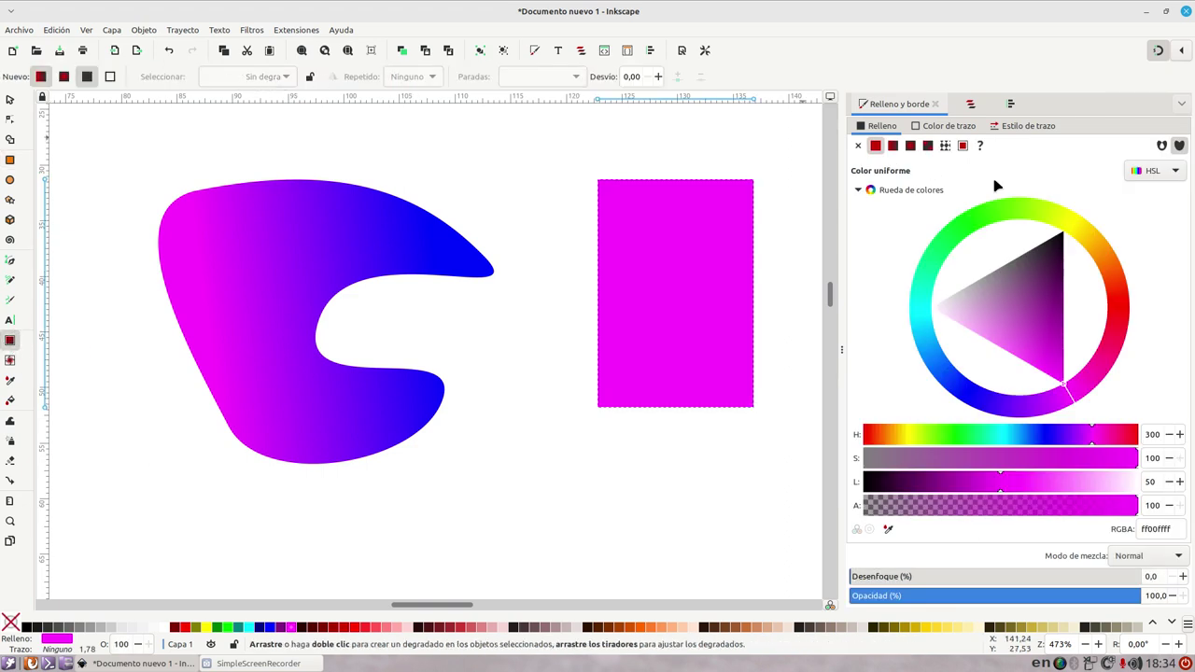
click(892, 147)
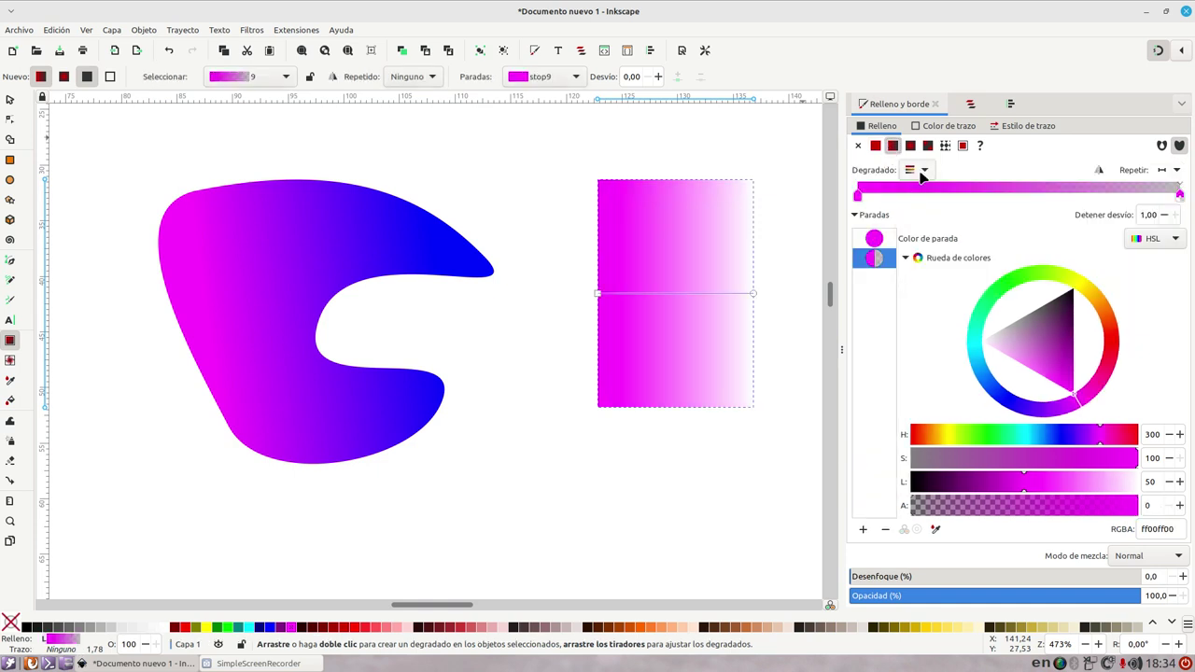
click(923, 172)
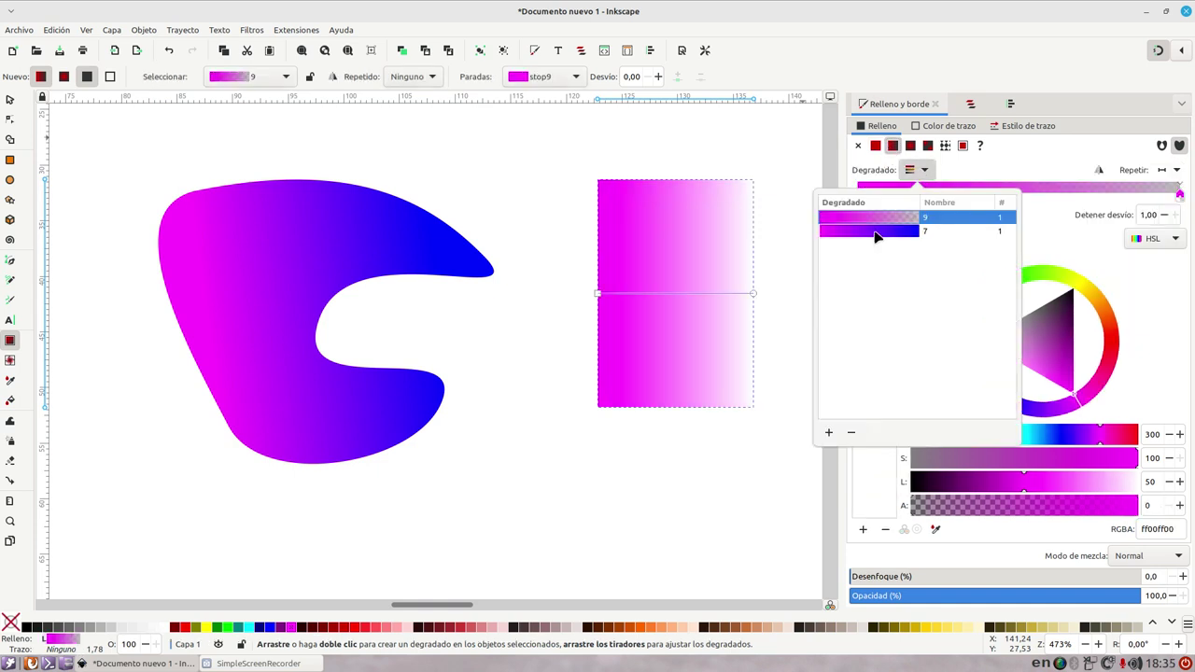
click(876, 233)
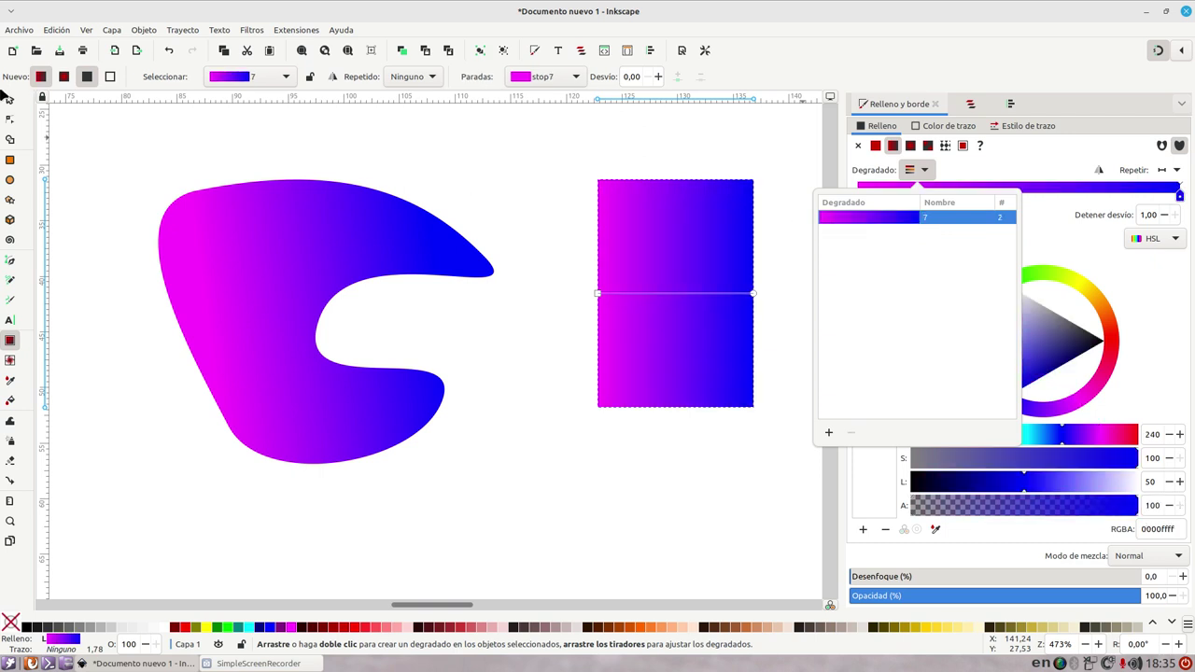
click(651, 254)
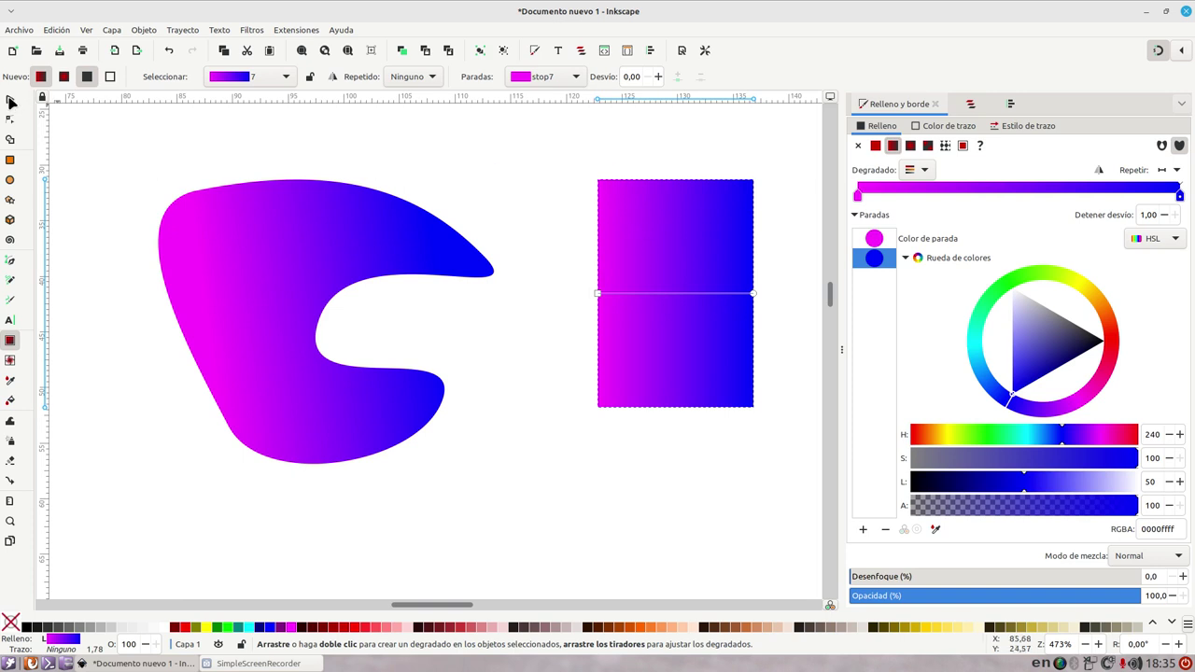
click(11, 101)
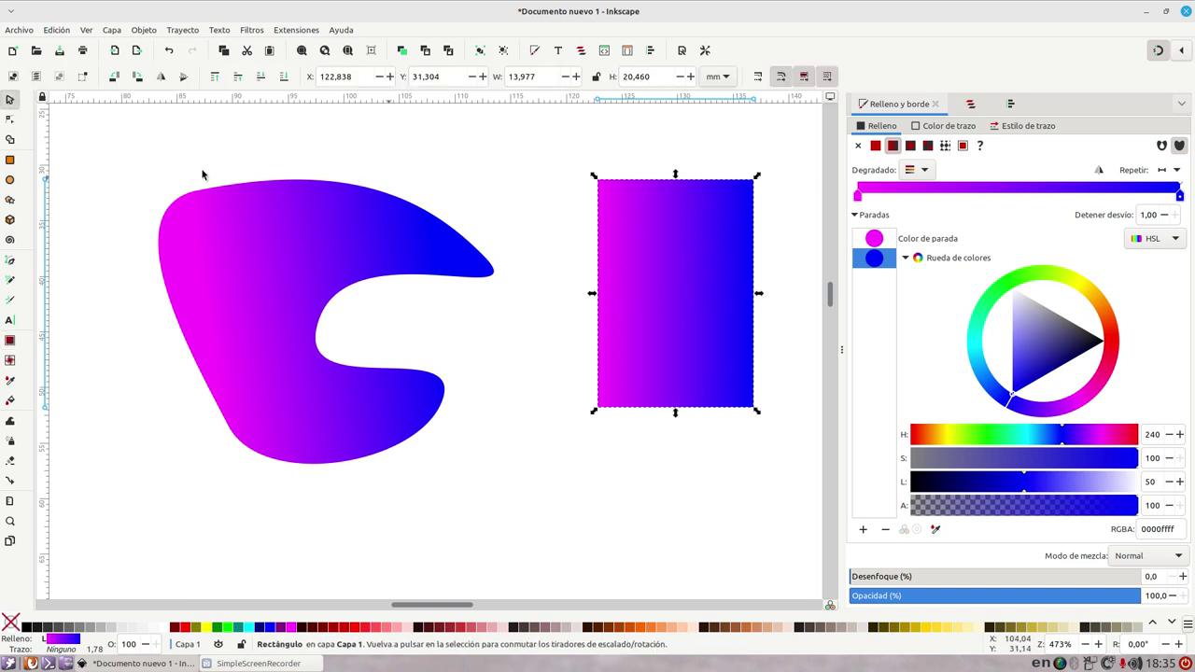
- Type 'dlkfjsdlfkjsd' below the blob in black, then drag a flowed-text frame over the rectangle
key(Escape)
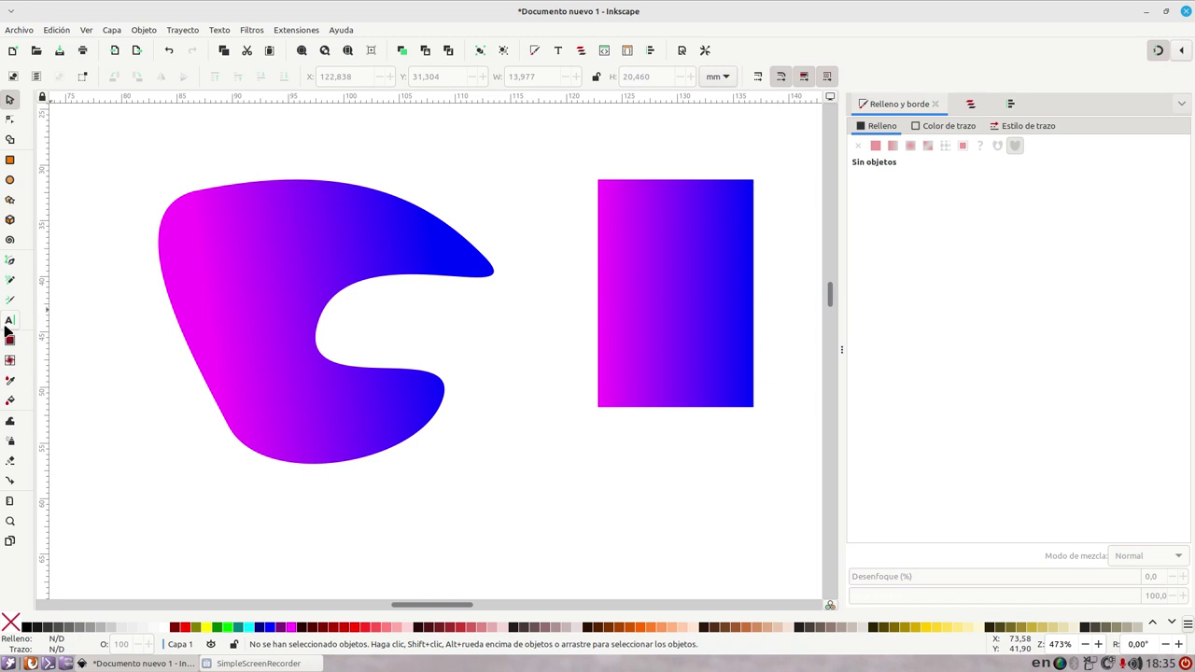
click(8, 321)
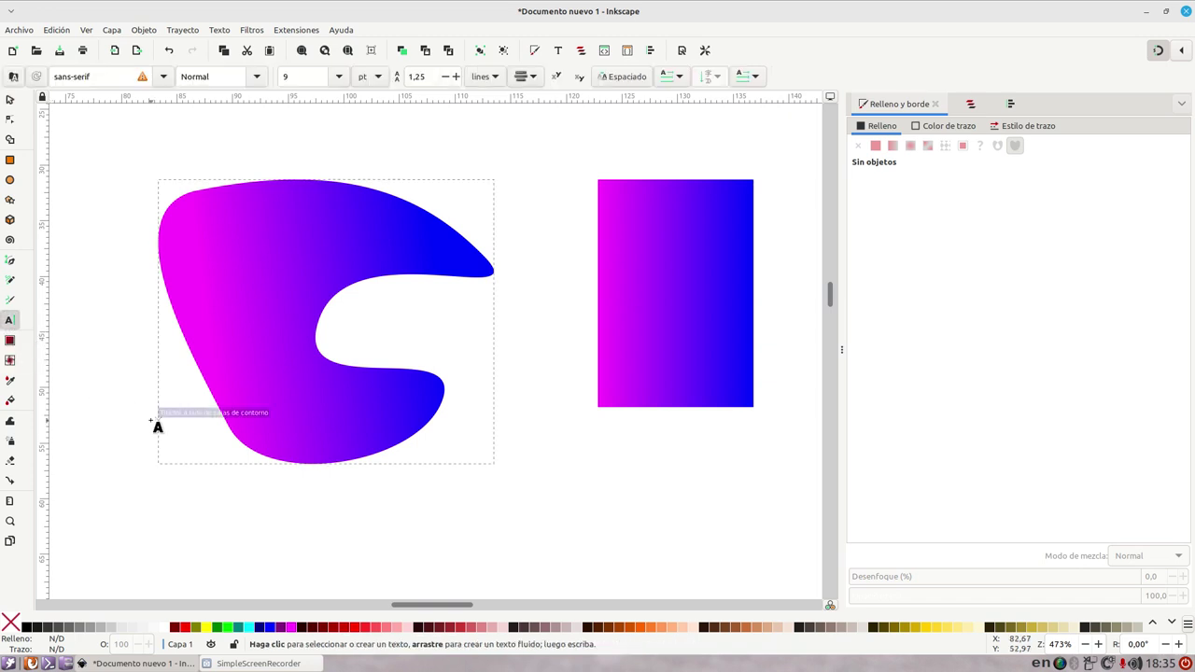
click(207, 504)
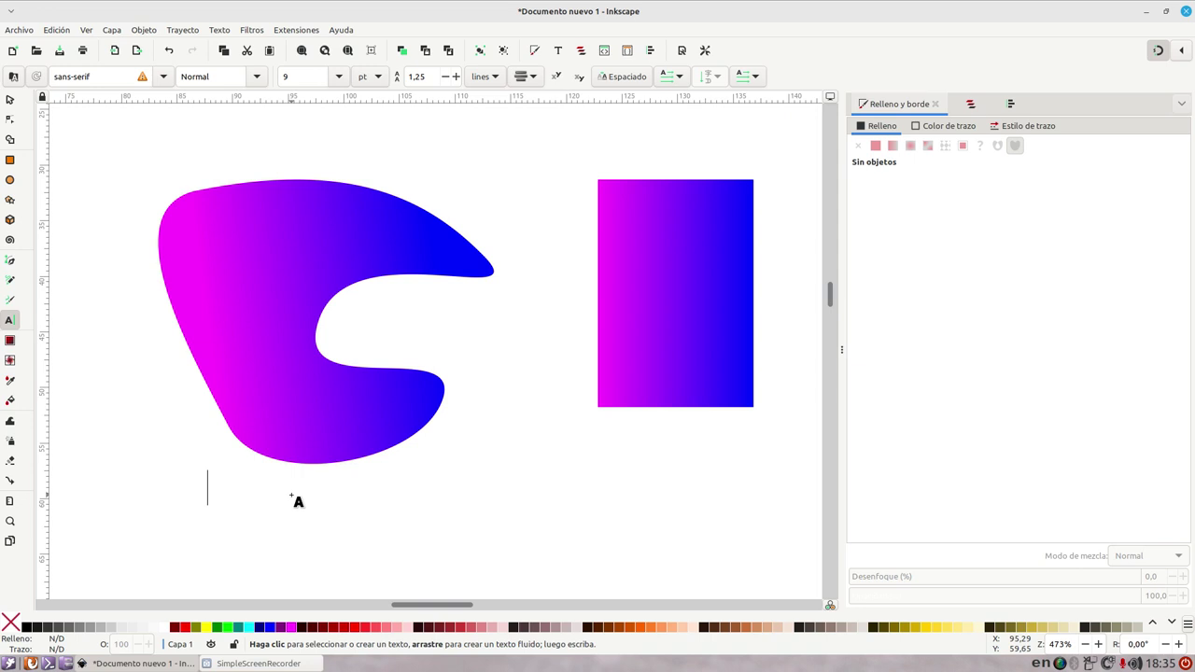
text(dlkfjsdlfkjsd)
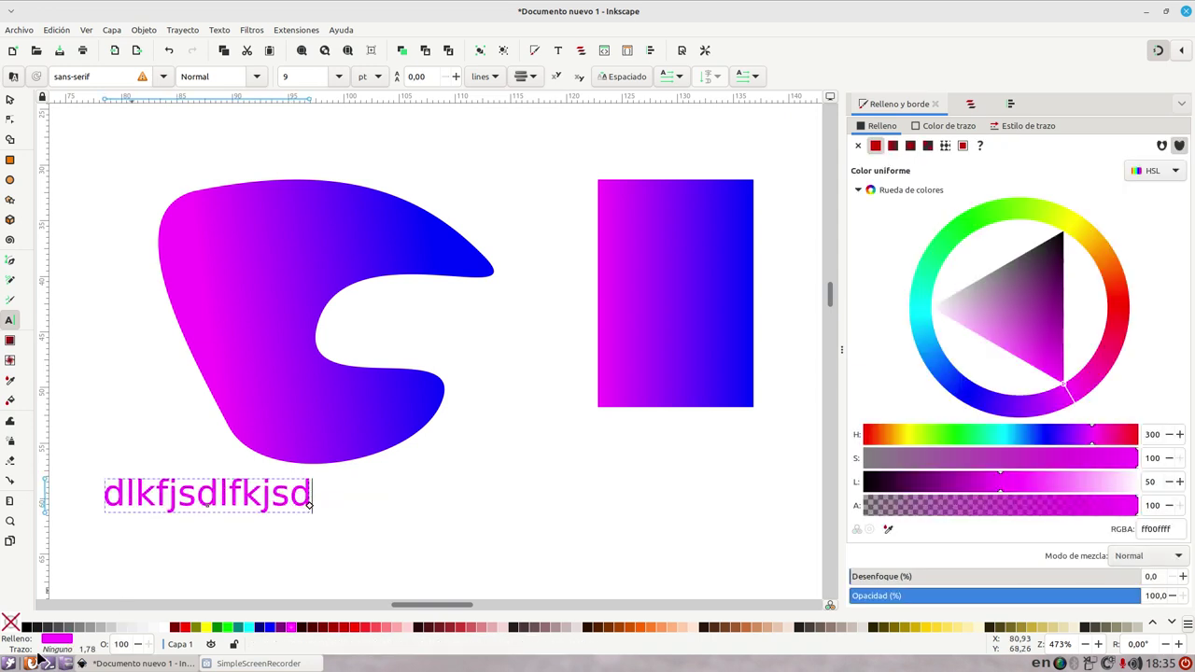
click(62, 618)
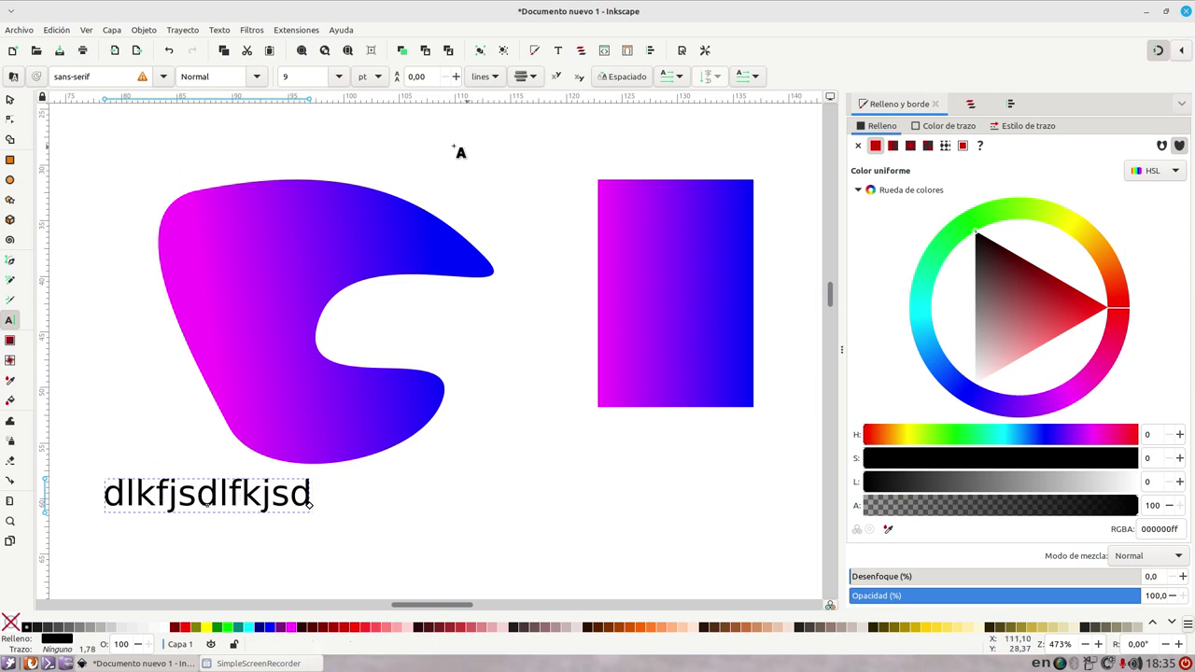
mouse_move(453, 145)
mouse_down()
mouse_move(621, 330)
mouse_move(708, 403)
mouse_move(734, 472)
mouse_up()
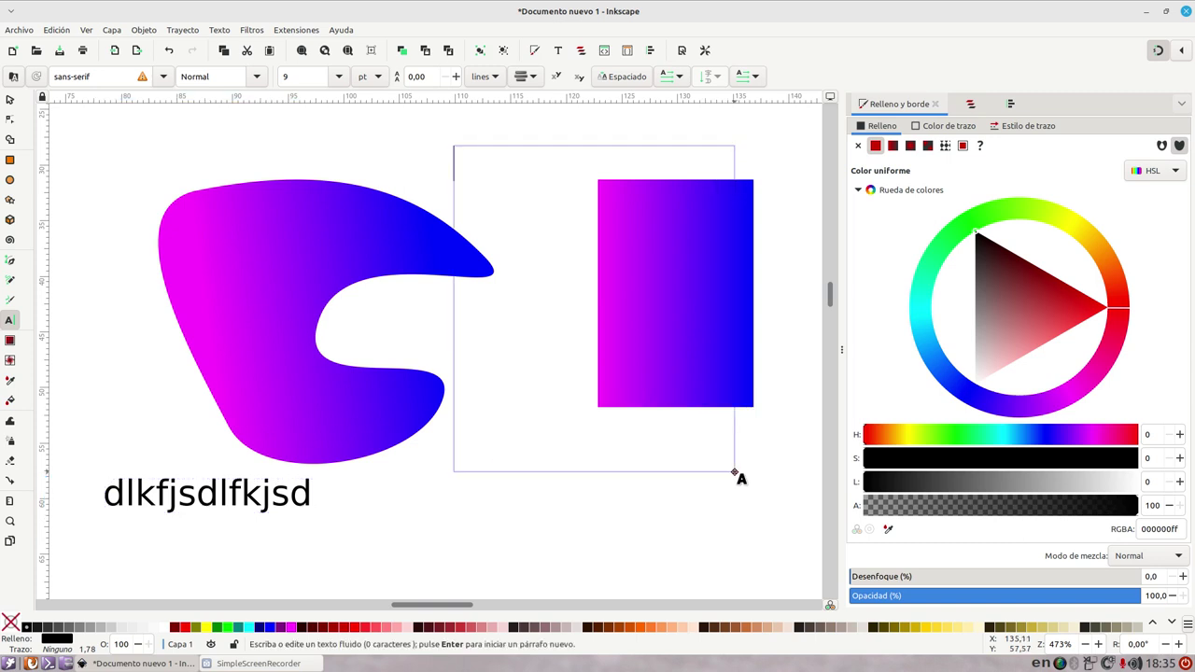
- Paste sample text, add 'afdssf asdfds afdsfadsfdsfdsafsd', and resize the frame to reflow it
key(ctrl+v)
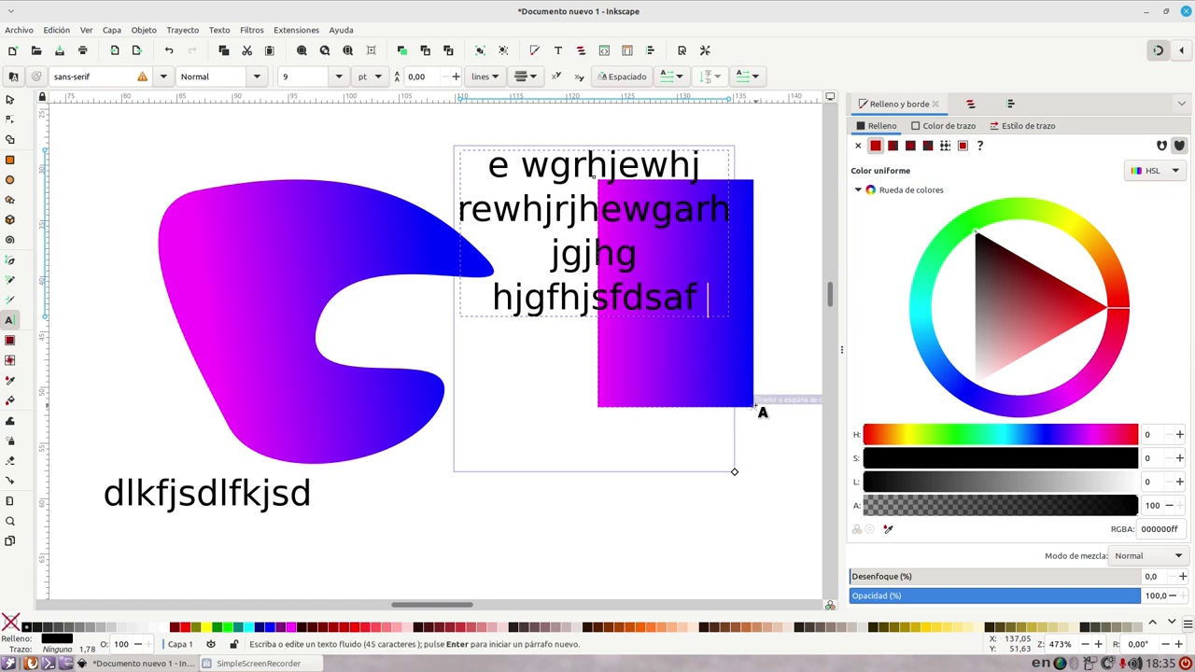
text(afdssf asdfds afdsfads)
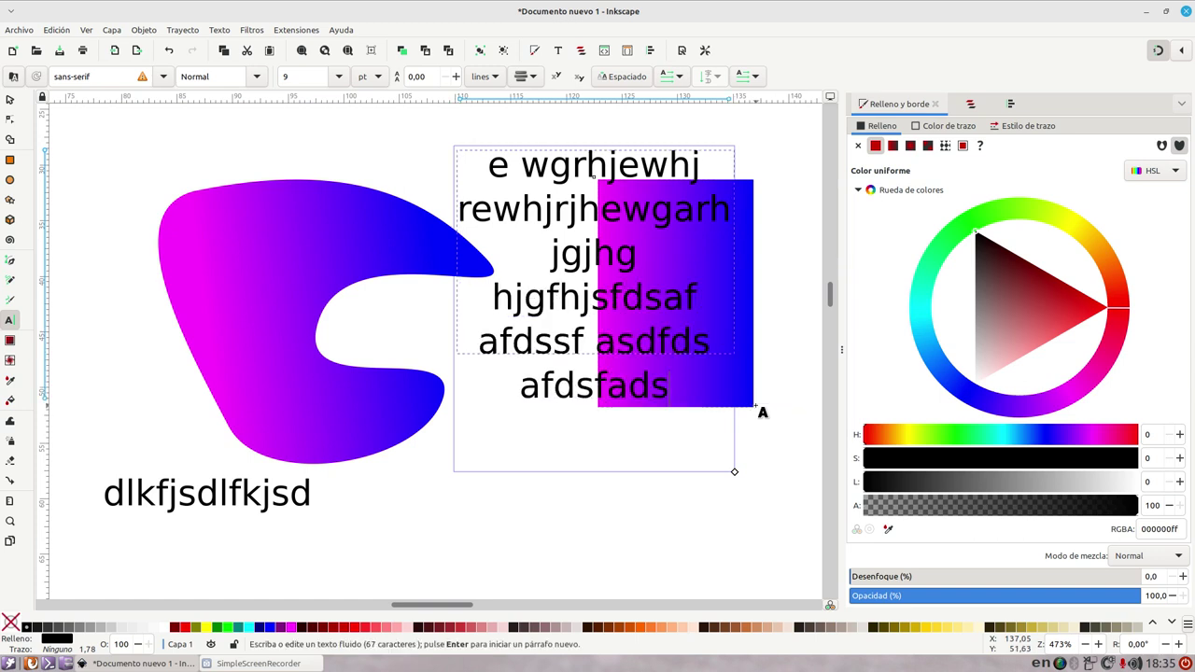
text(fdsfdsafsd)
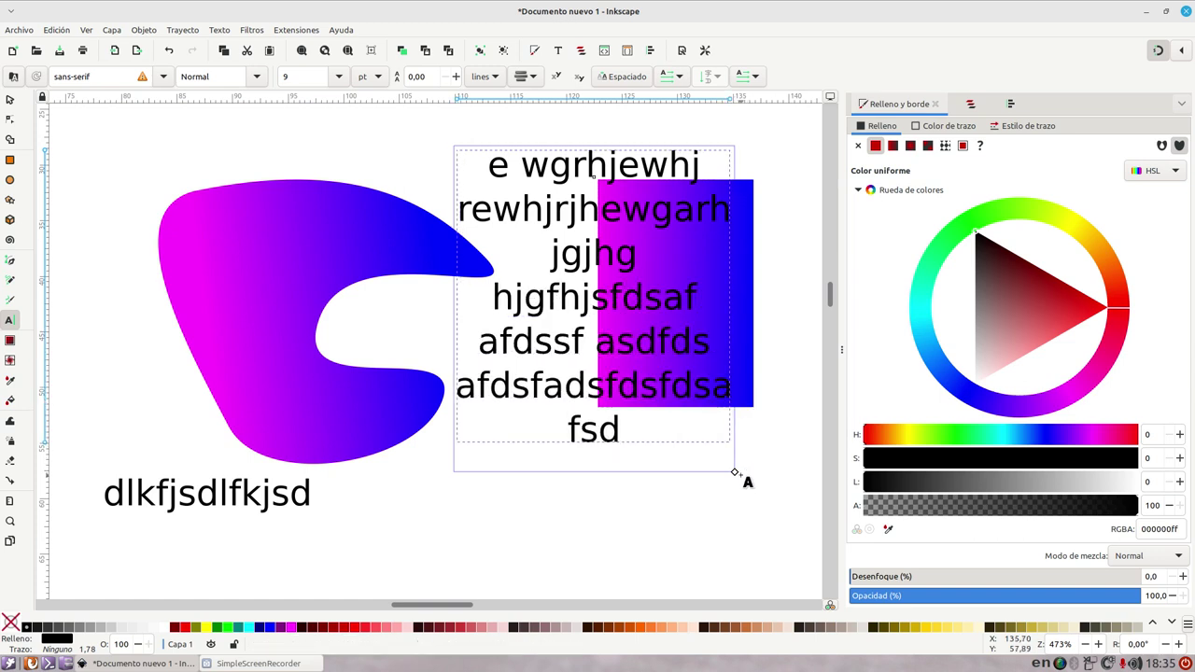
mouse_move(735, 473)
mouse_down()
mouse_move(734, 438)
mouse_move(706, 403)
mouse_up()
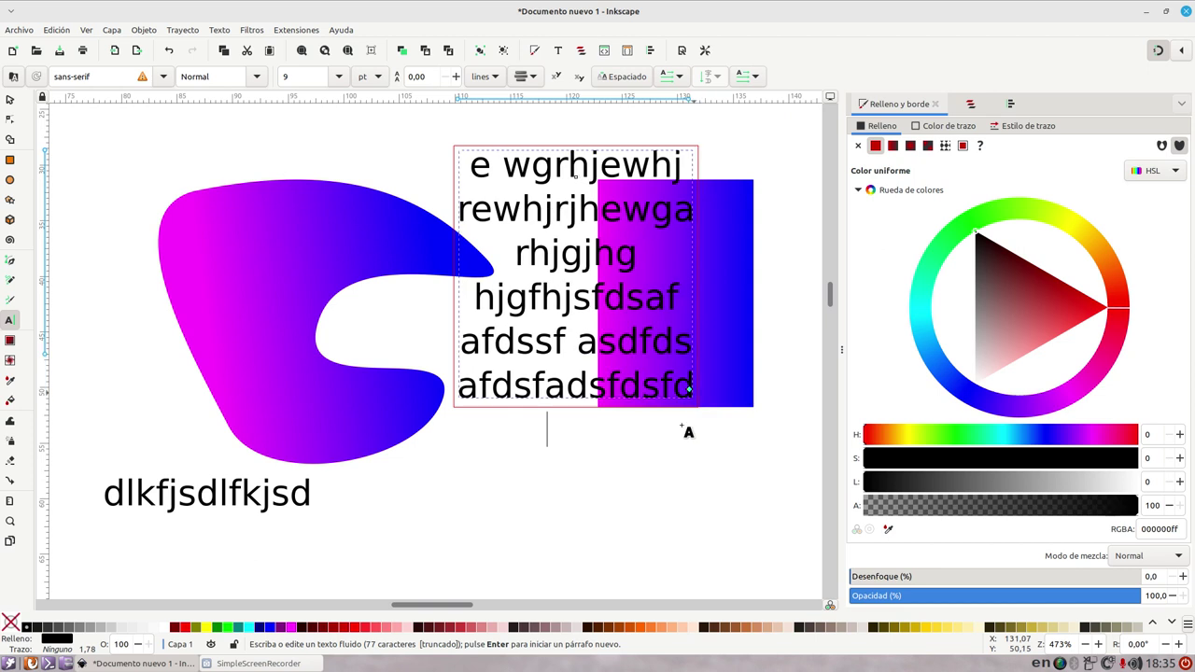
mouse_move(706, 404)
mouse_down()
mouse_move(675, 421)
mouse_move(738, 489)
mouse_up()
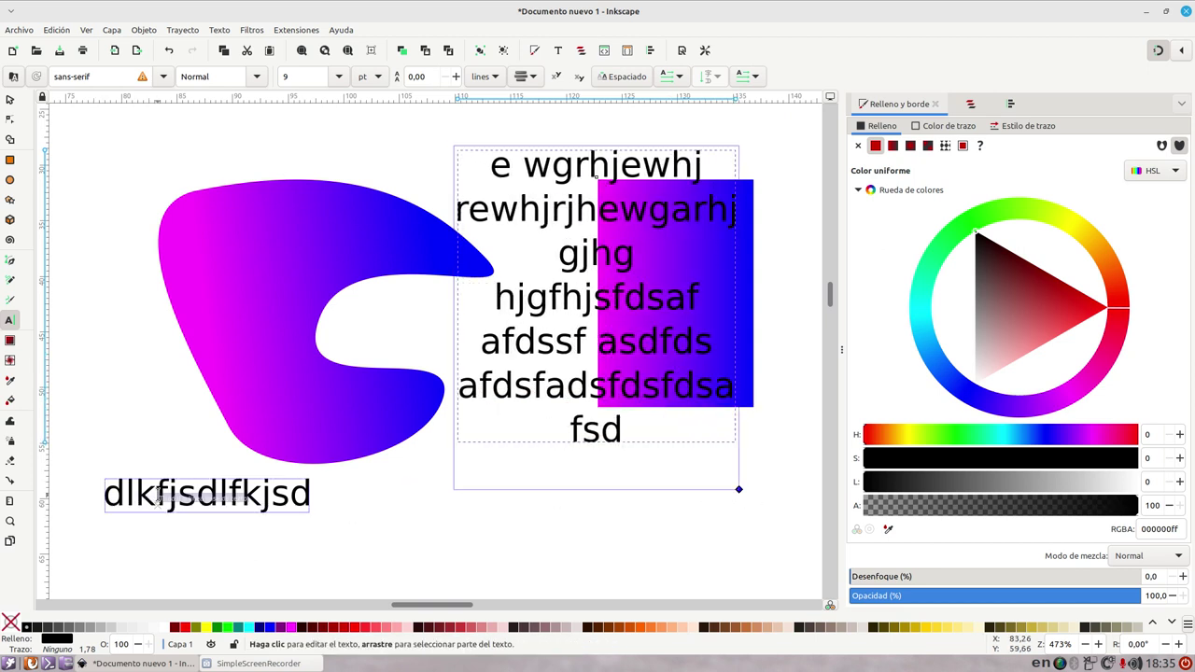
click(146, 471)
click(9, 100)
- Move the dlkfjsdlfkjsd text centred below the paragraph of sample text
click(228, 504)
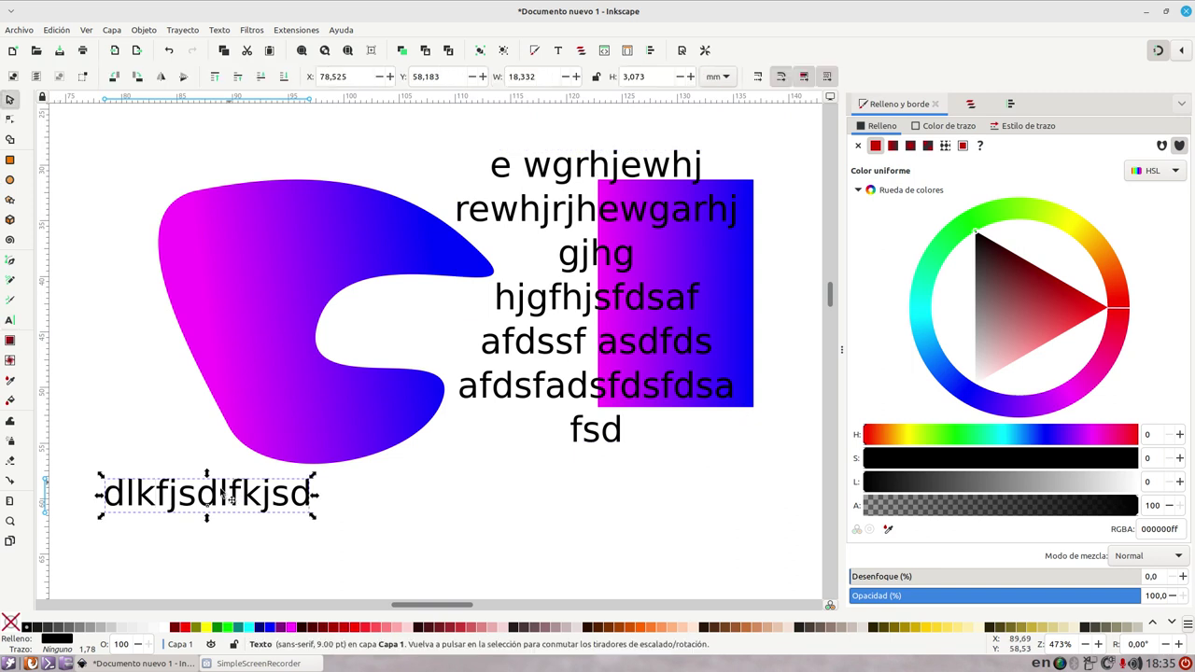
drag(221, 504, 534, 530)
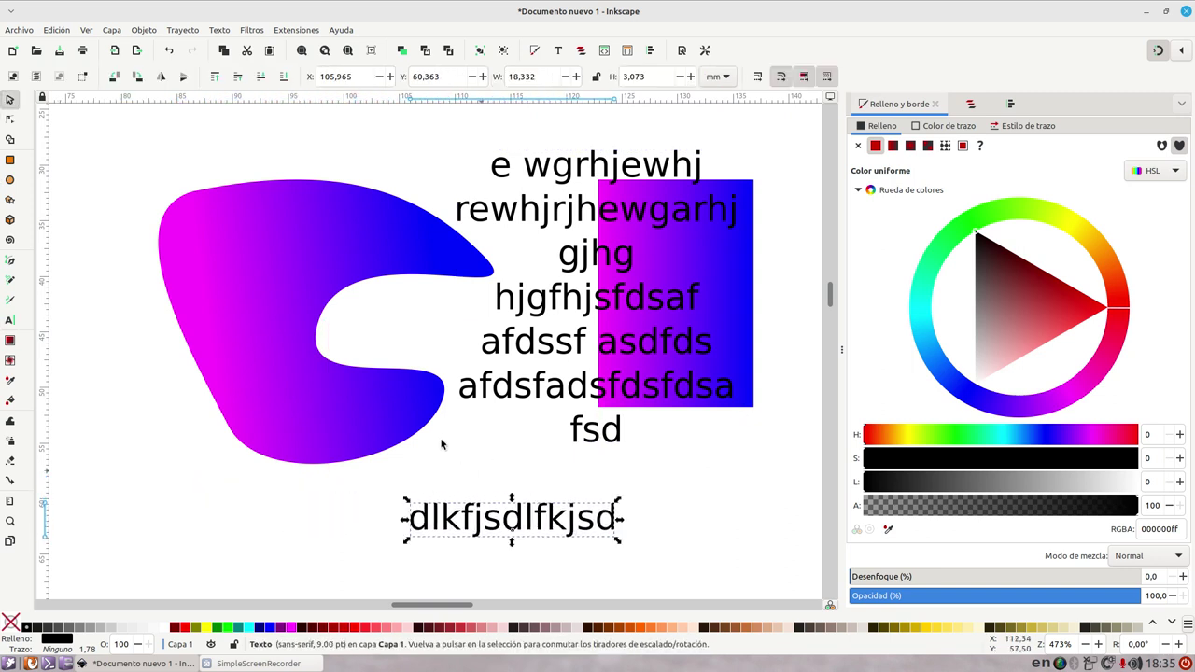
drag(453, 465, 395, 355)
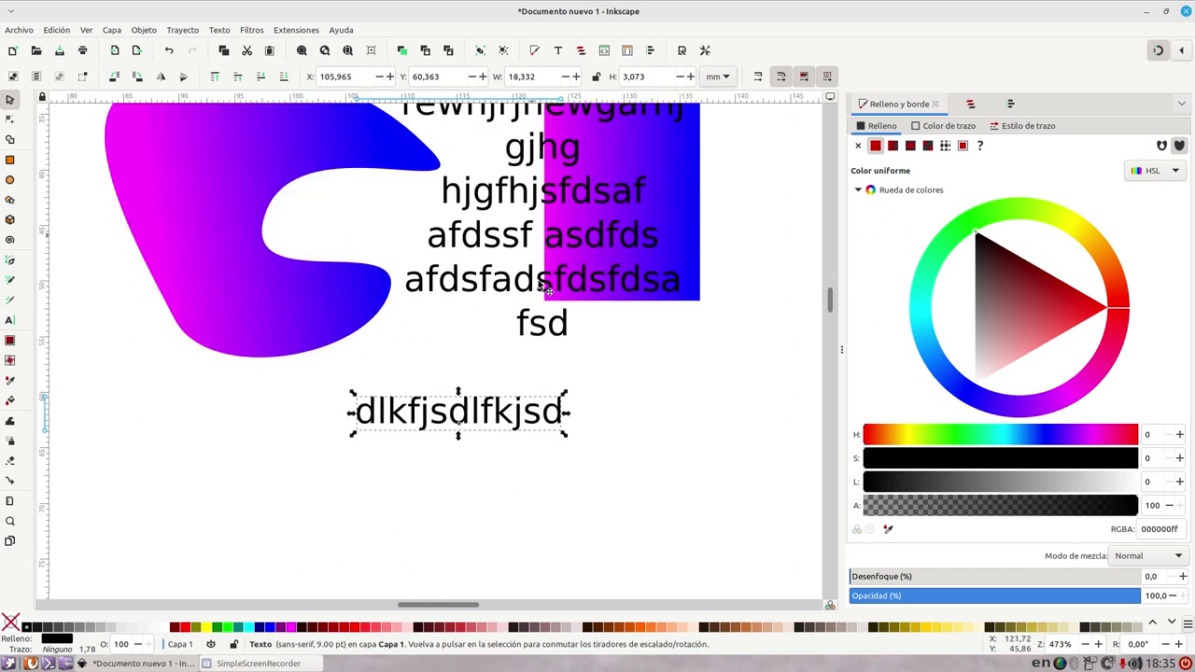
drag(467, 425, 493, 446)
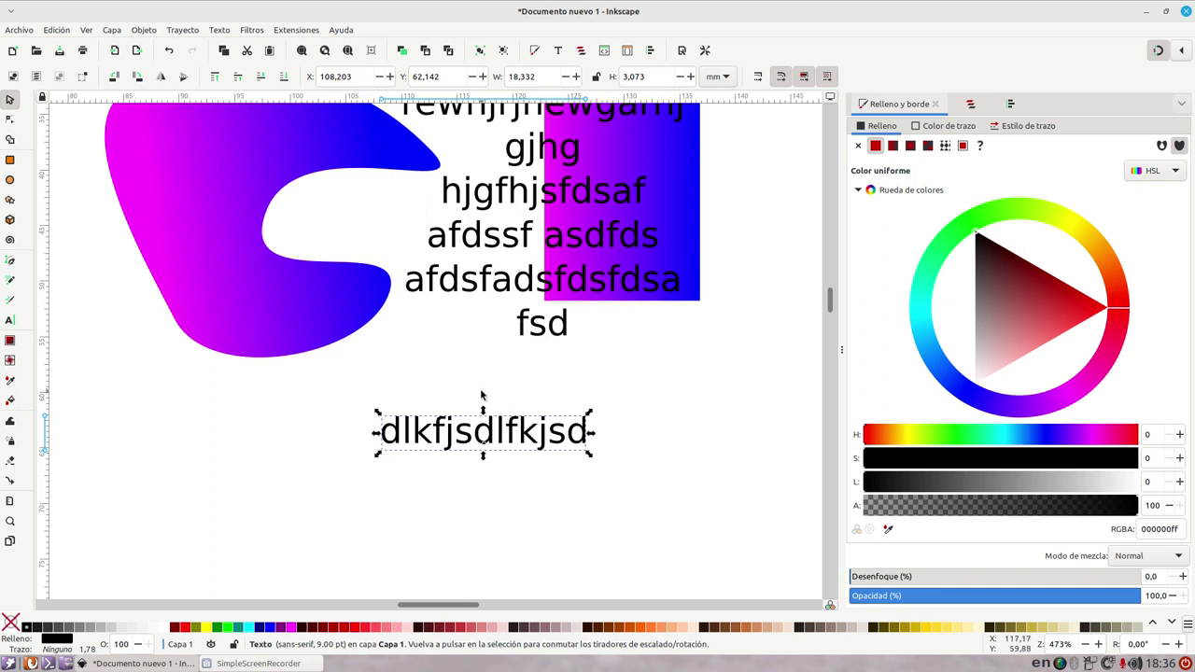
- Widen the dlkfjsdlfkjsd text frame to show all 13 characters, then zoom out and reselect it
click(11, 320)
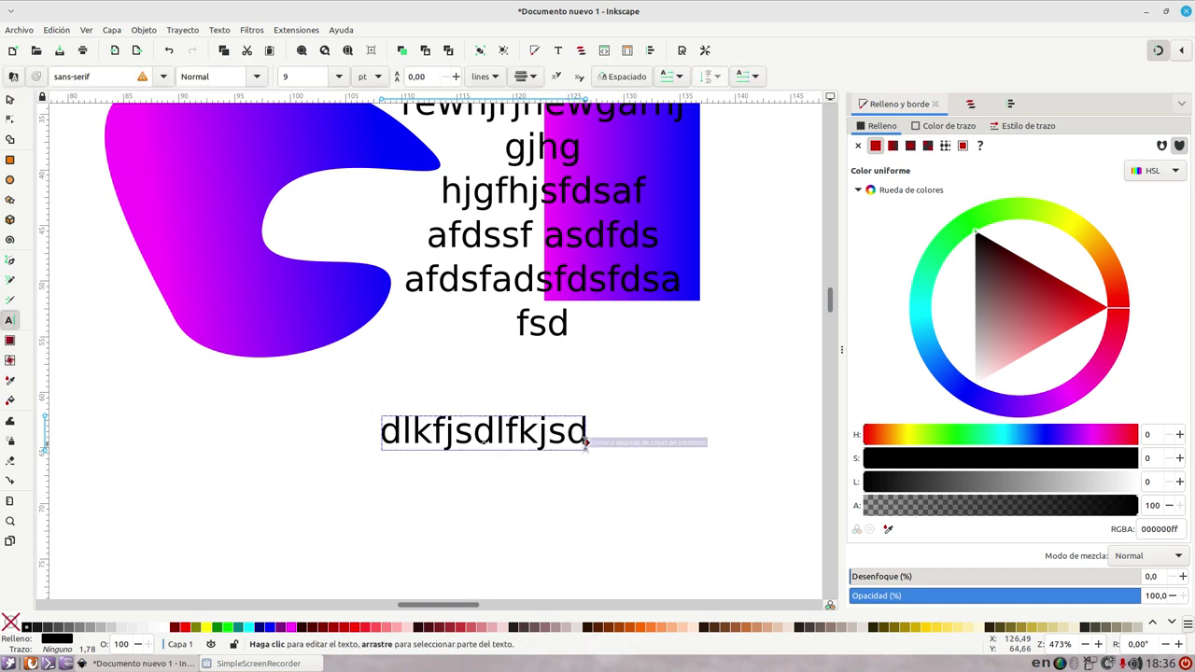
mouse_move(586, 443)
mouse_down()
mouse_move(566, 445)
mouse_move(598, 444)
mouse_up()
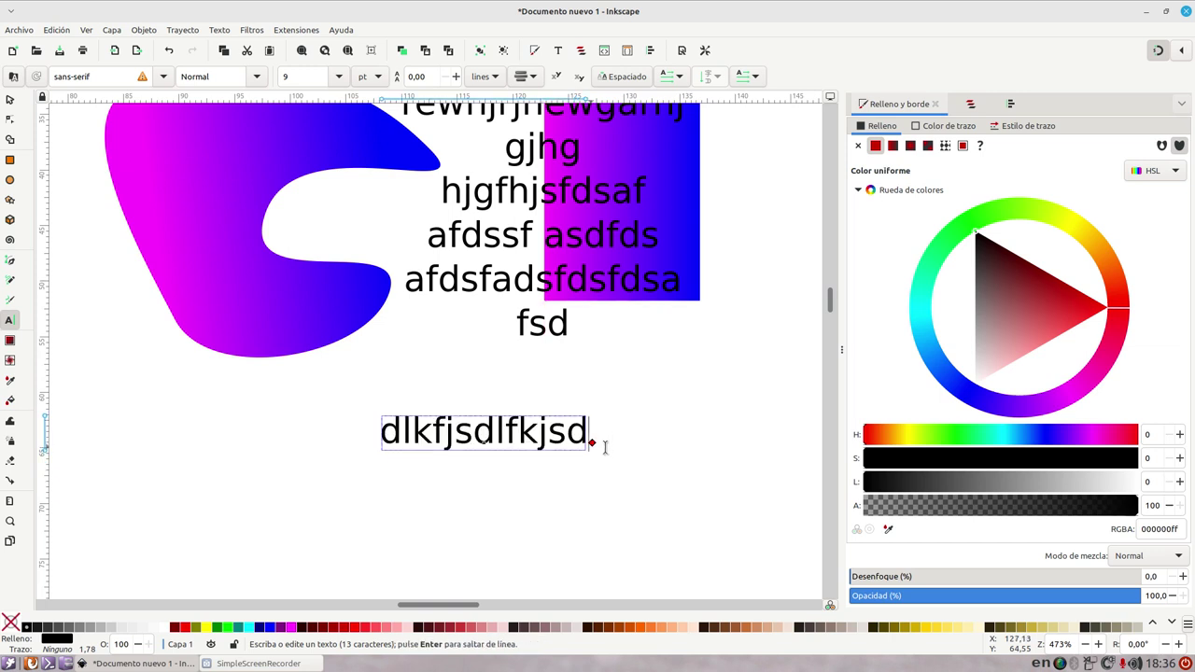
click(10, 100)
click(298, 444)
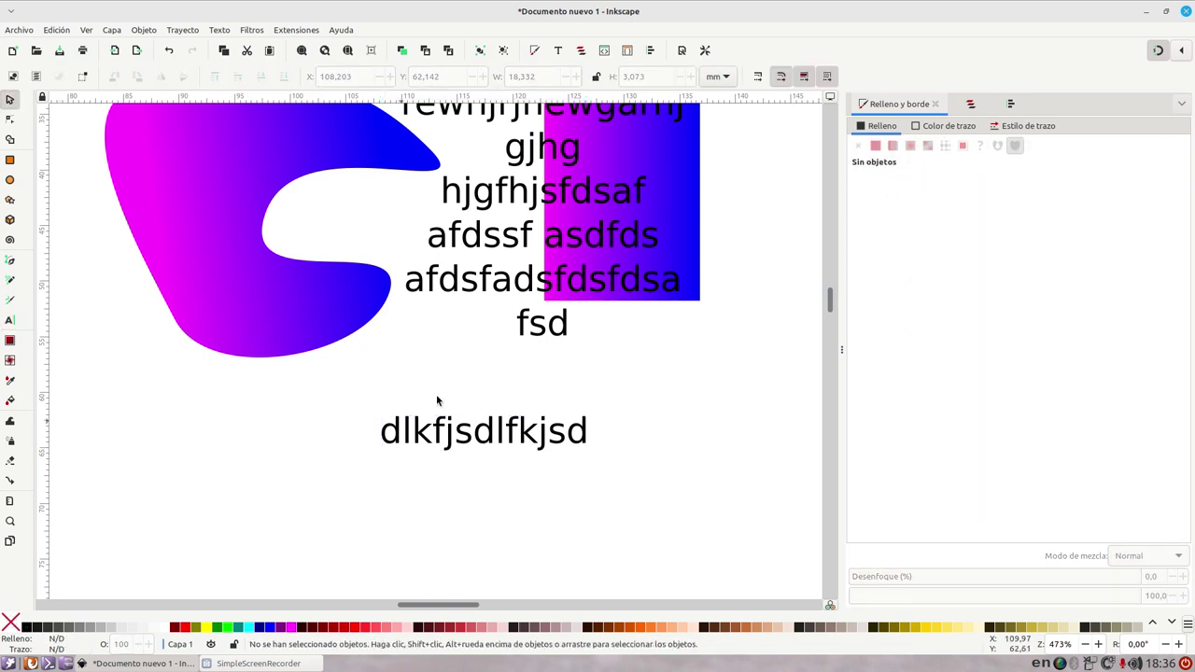
key(minus)
key(minus)
key(space)
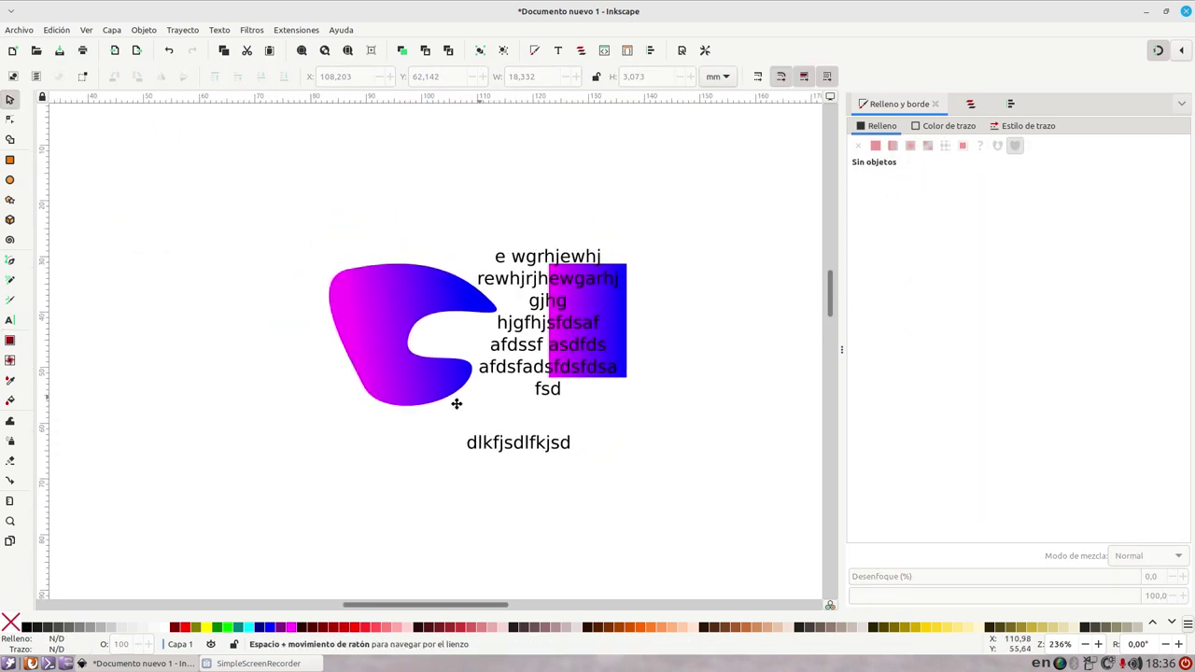
click(496, 450)
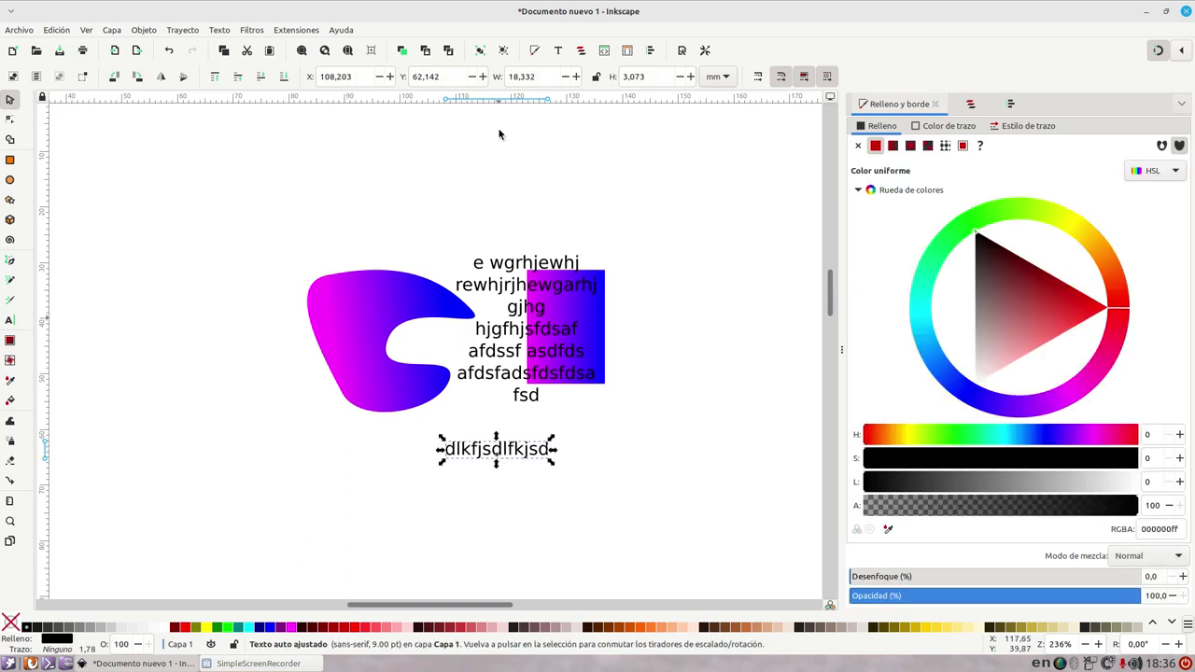
- Apply Chilanka at size 48 to dlkfjsdlfkjsd, then move the paragraph left
click(556, 52)
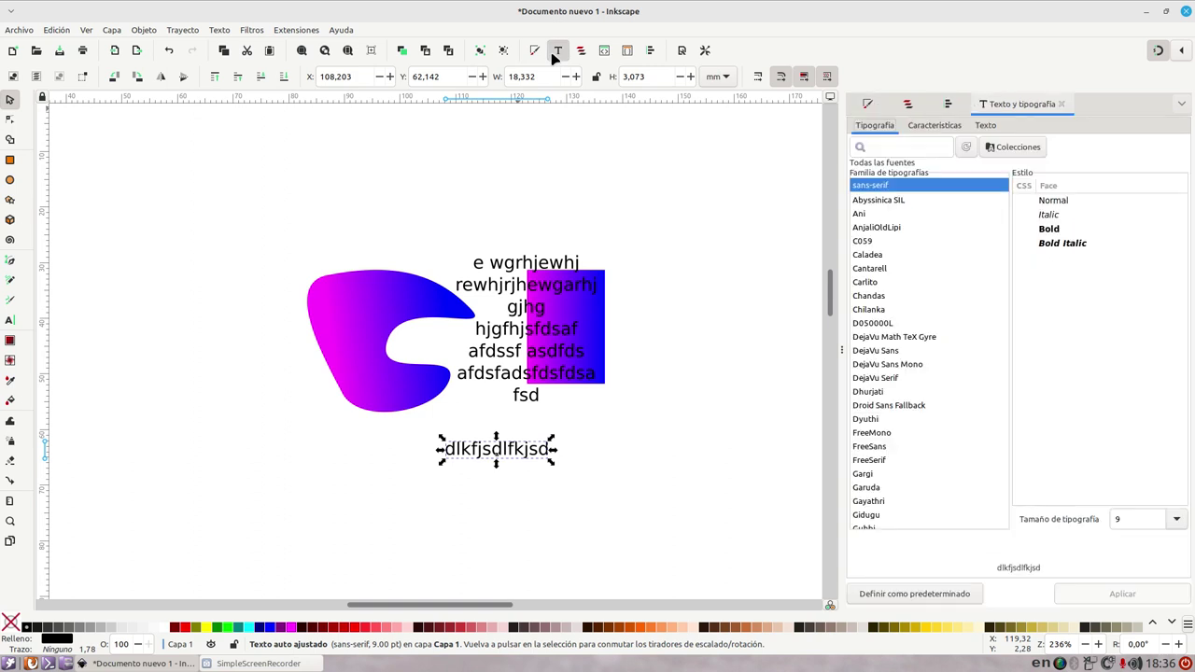
click(1003, 216)
click(878, 311)
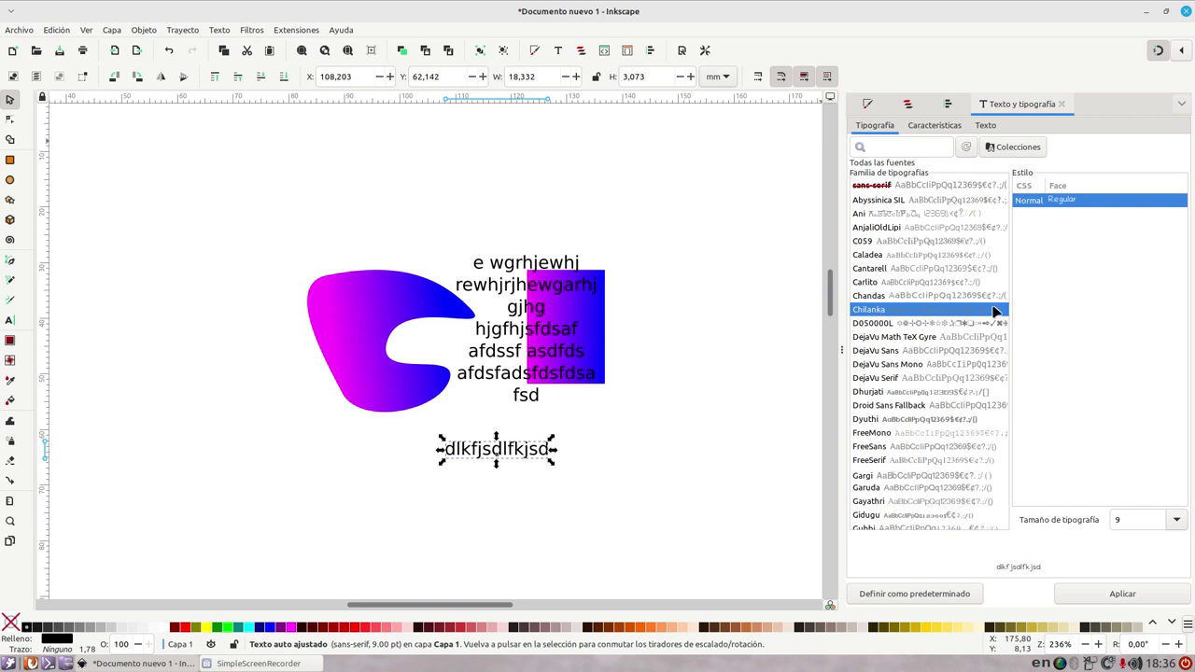
click(1177, 520)
click(1125, 429)
click(1122, 594)
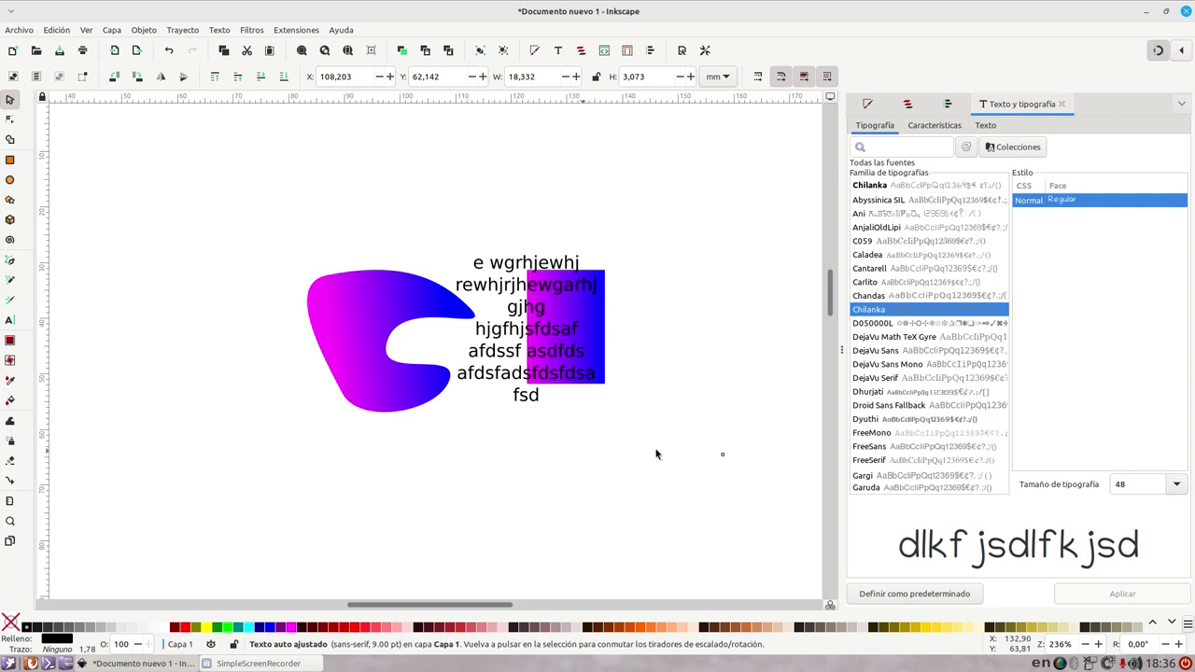
drag(741, 520, 411, 422)
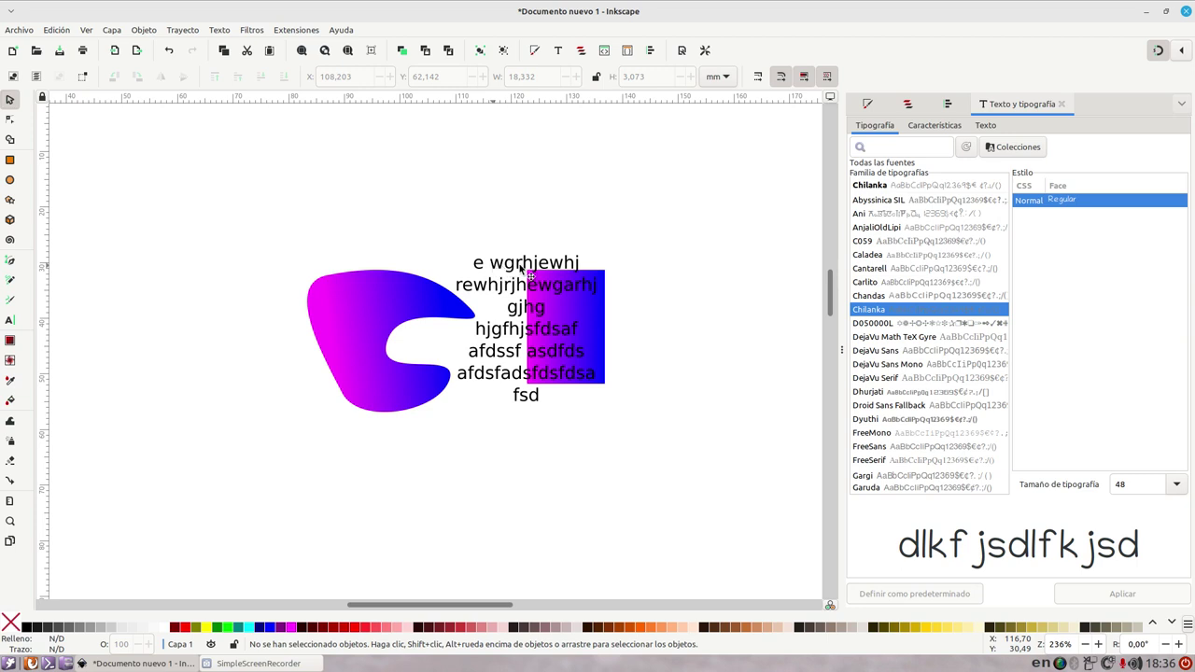
drag(478, 266, 130, 230)
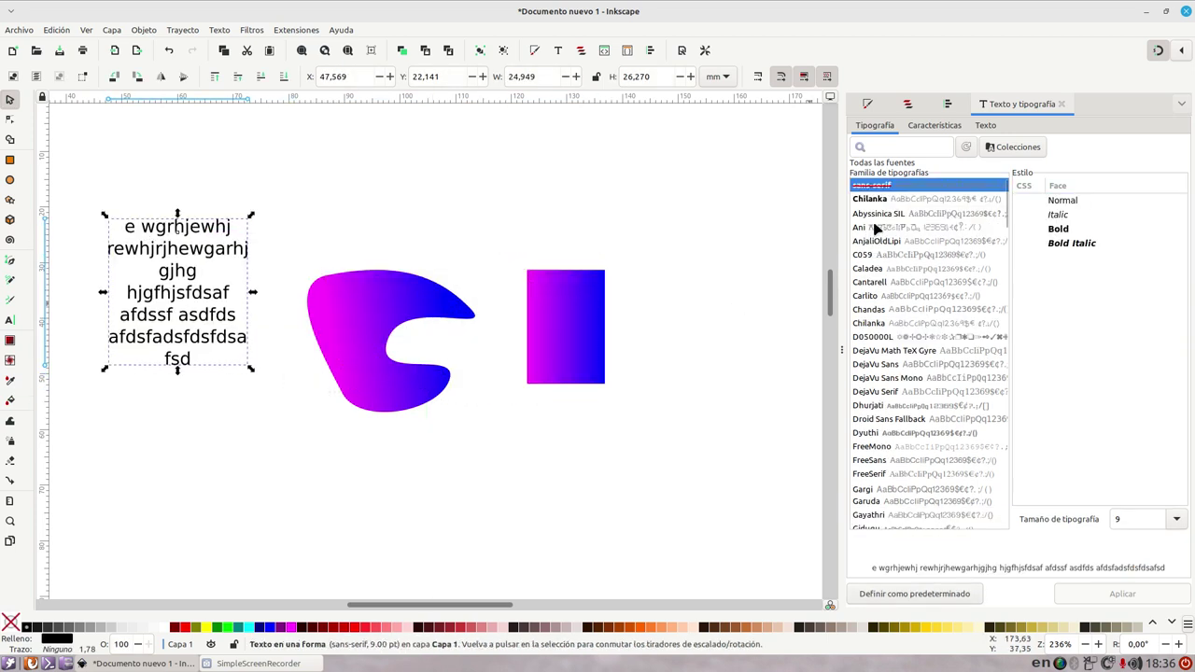
- Apply the FreeMono font to the paragraph and place it right of the gradient rectangle
click(881, 254)
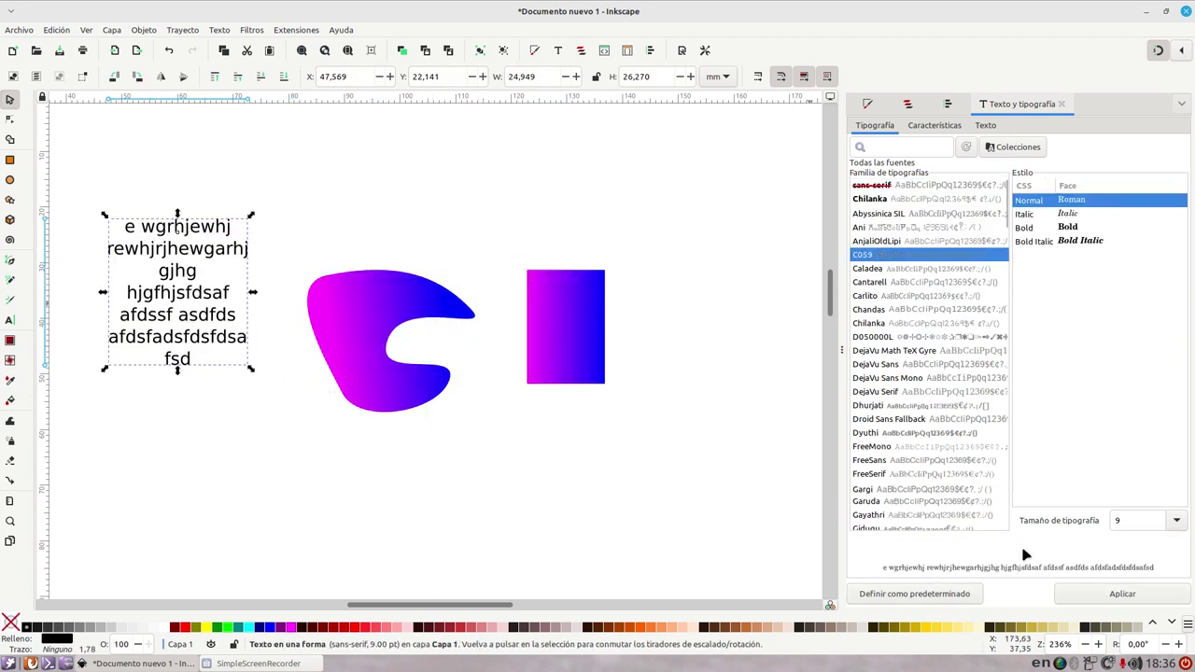
click(901, 366)
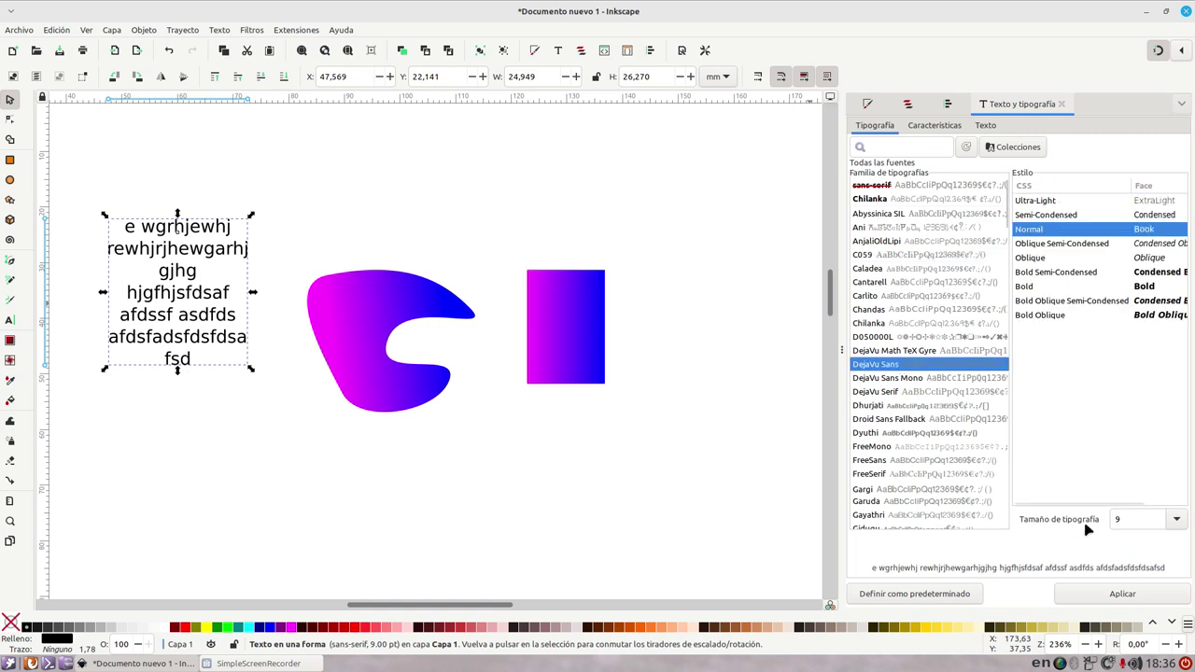
click(887, 446)
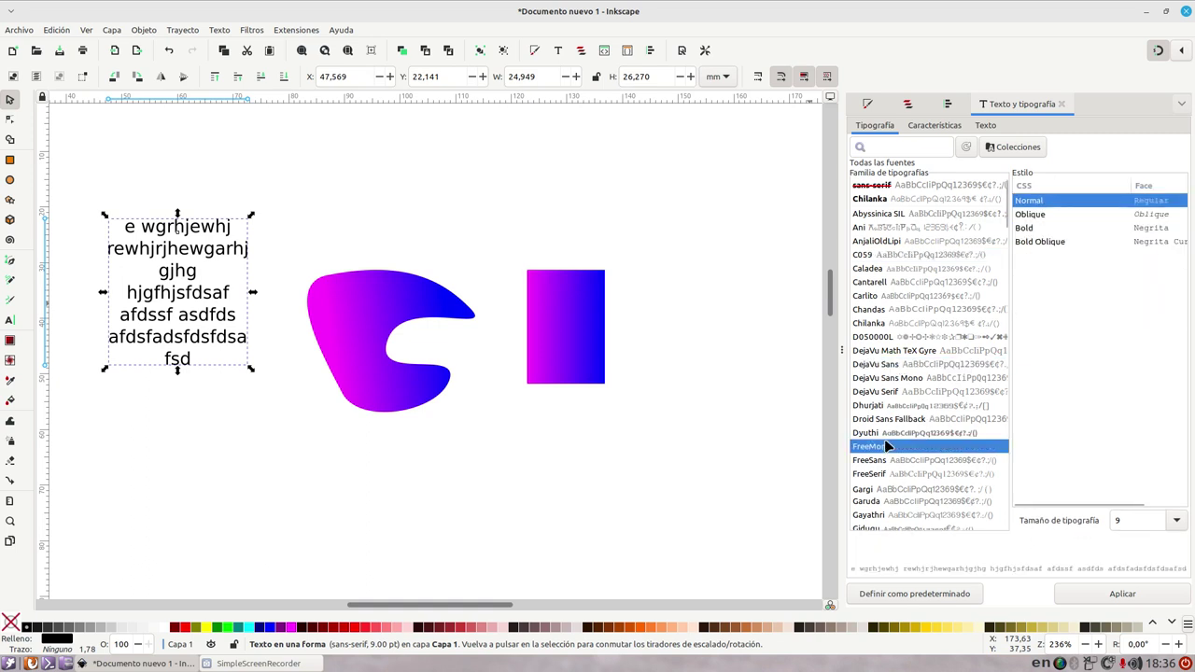
click(1130, 592)
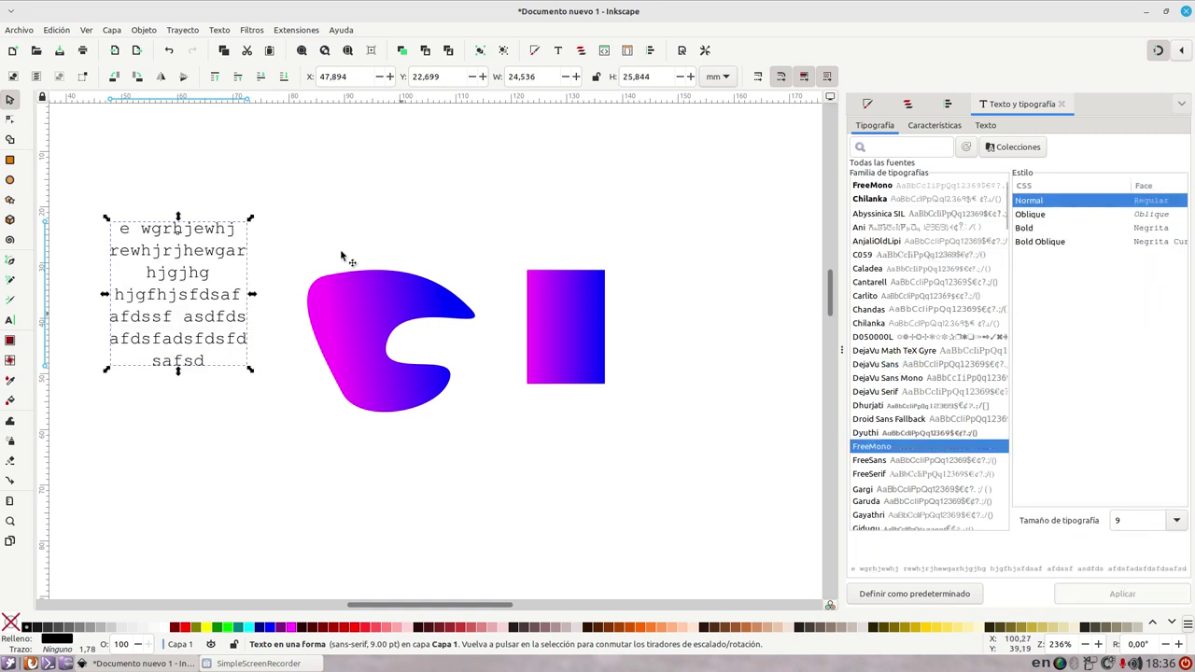
mouse_move(180, 236)
mouse_down()
mouse_move(709, 237)
mouse_move(692, 228)
mouse_up()
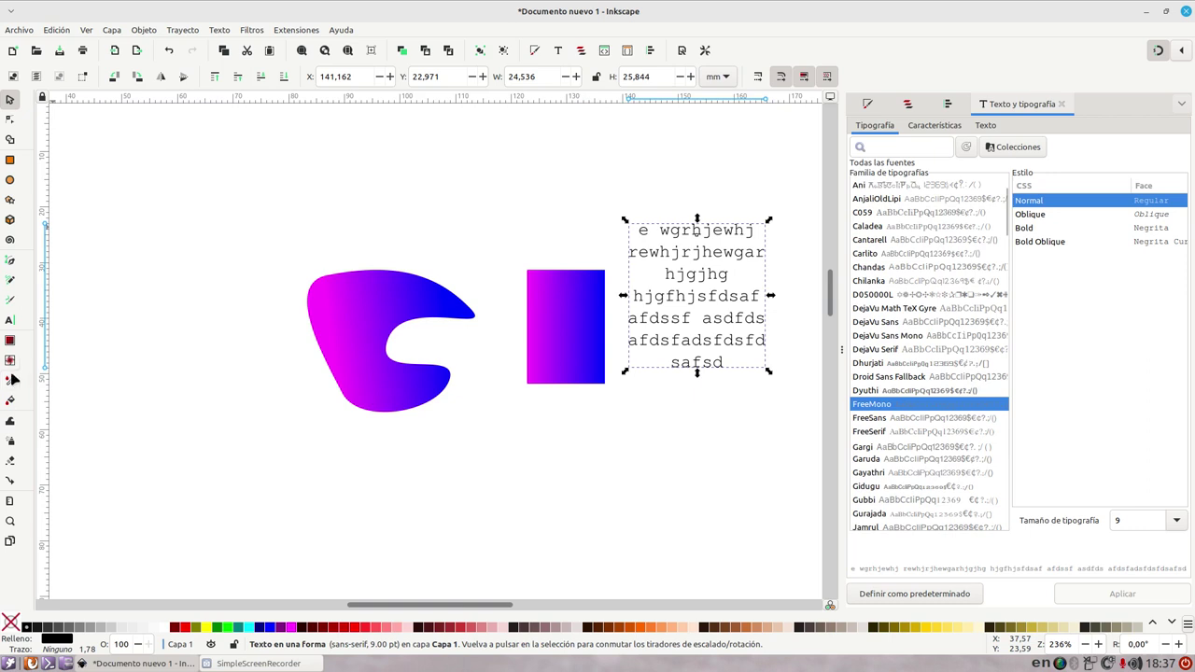
- Select the gradient blob, try sampling the rectangle's red onto it, then undo
click(540, 324)
click(333, 626)
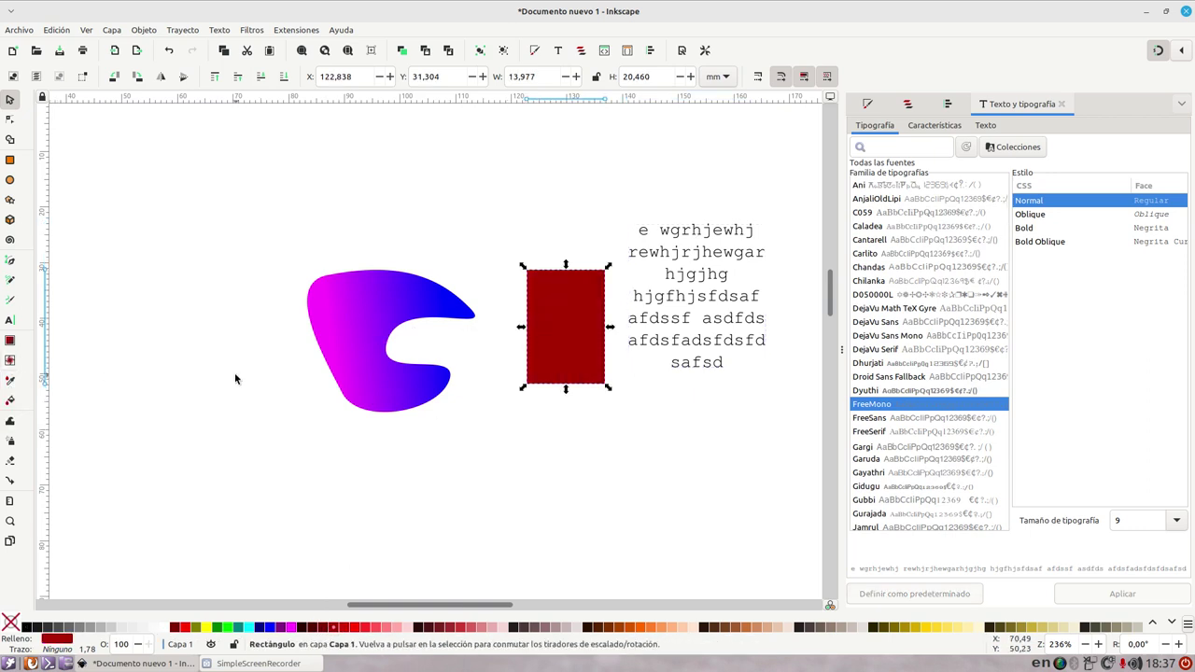
key(Escape)
click(371, 303)
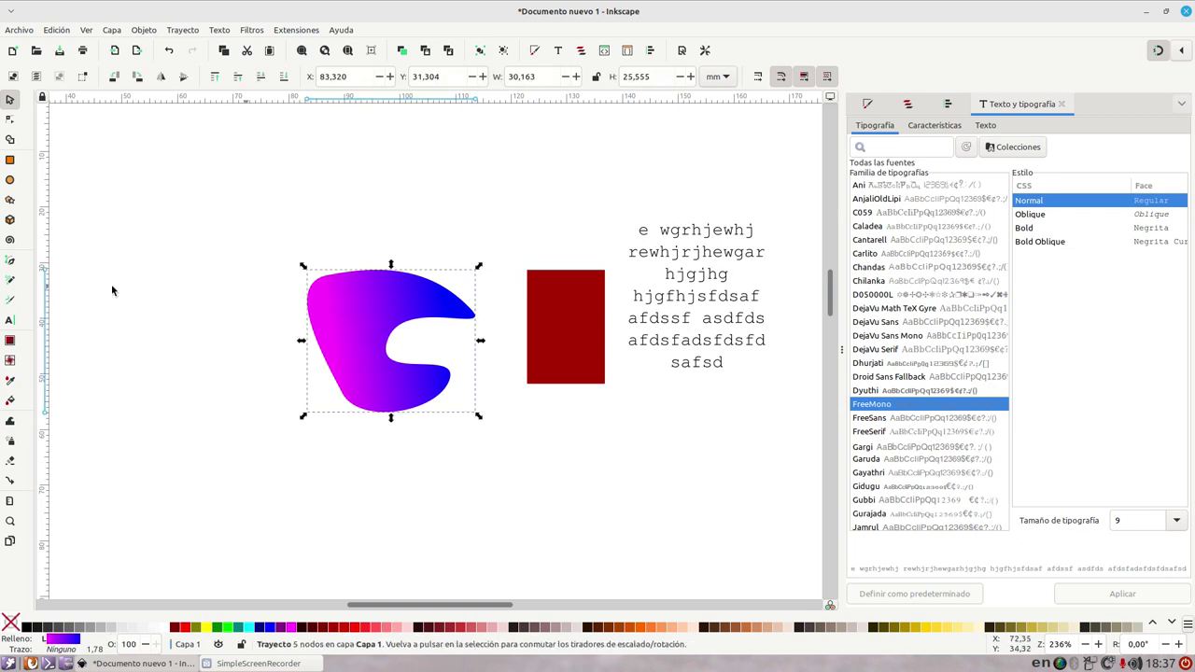
click(10, 381)
click(576, 314)
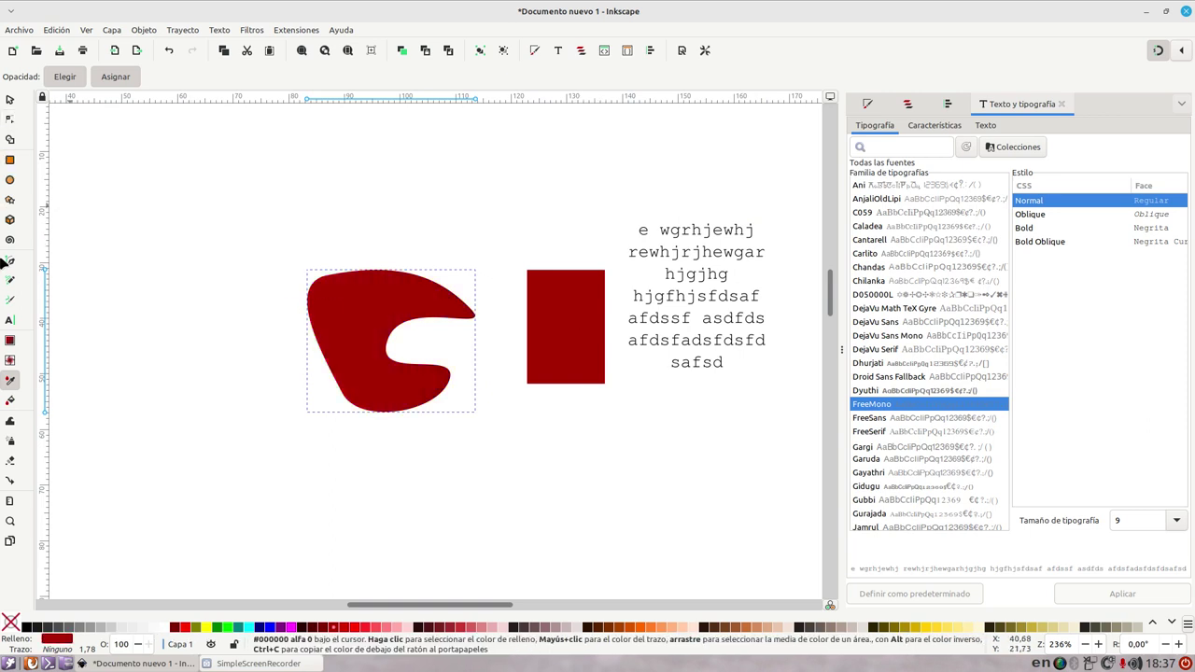
key(ctrl+z)
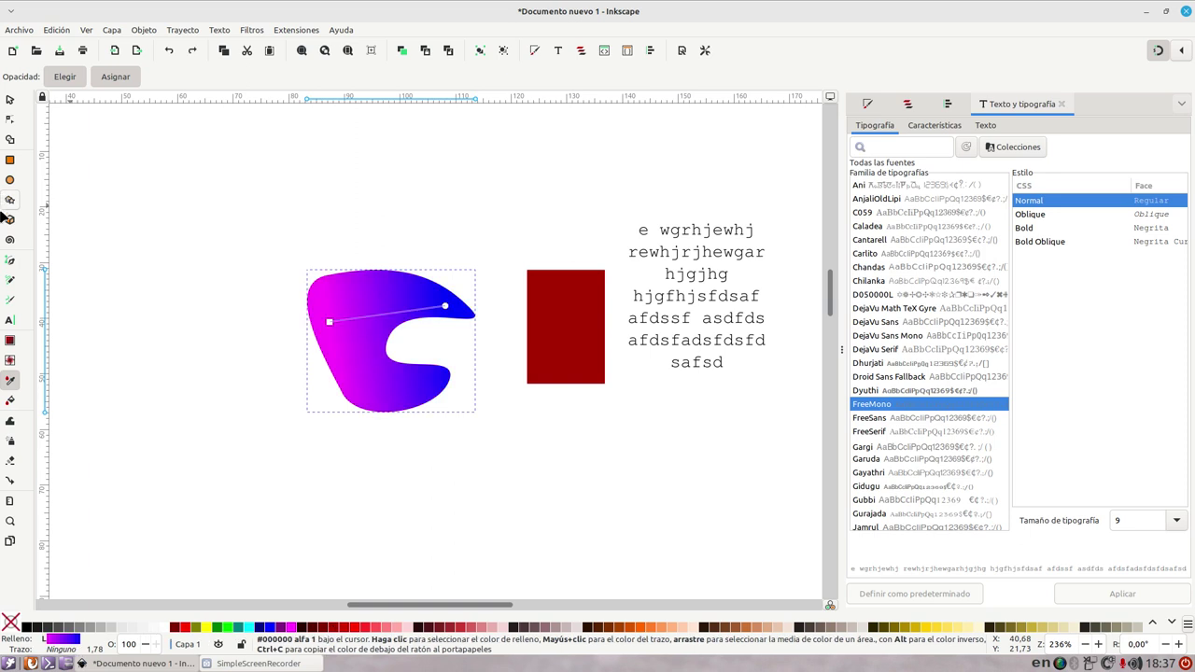
- Set the blob gradient's blue end stop to the rectangle's dark red with the Dropper
click(9, 342)
key(g)
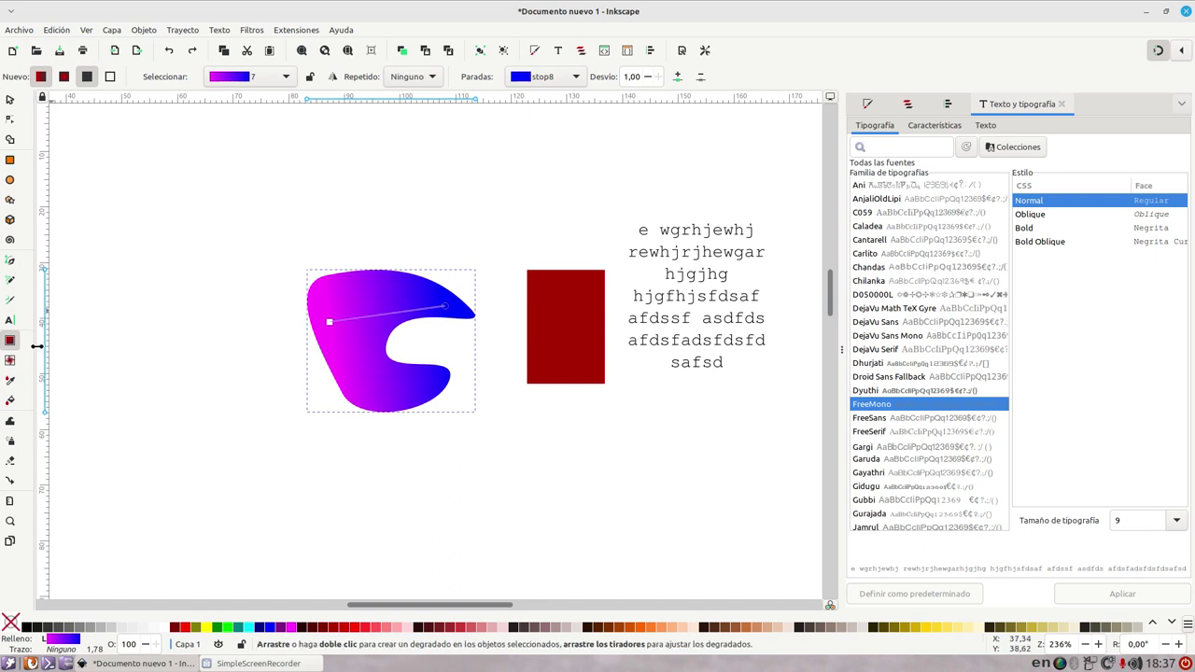
click(9, 383)
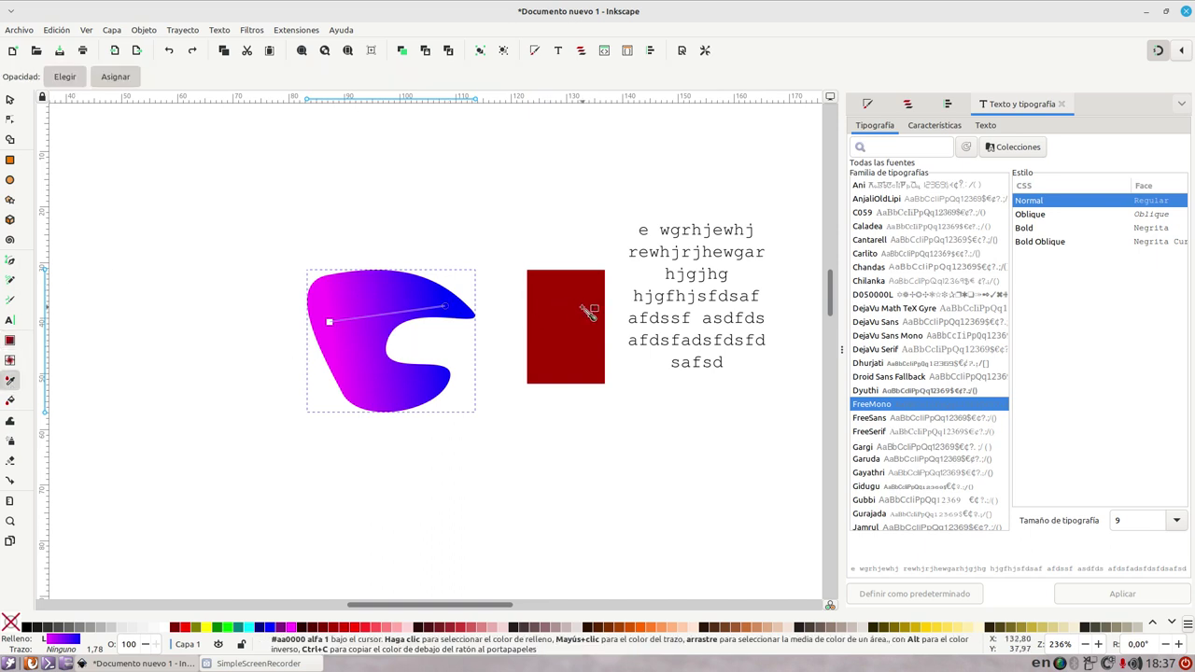
click(585, 316)
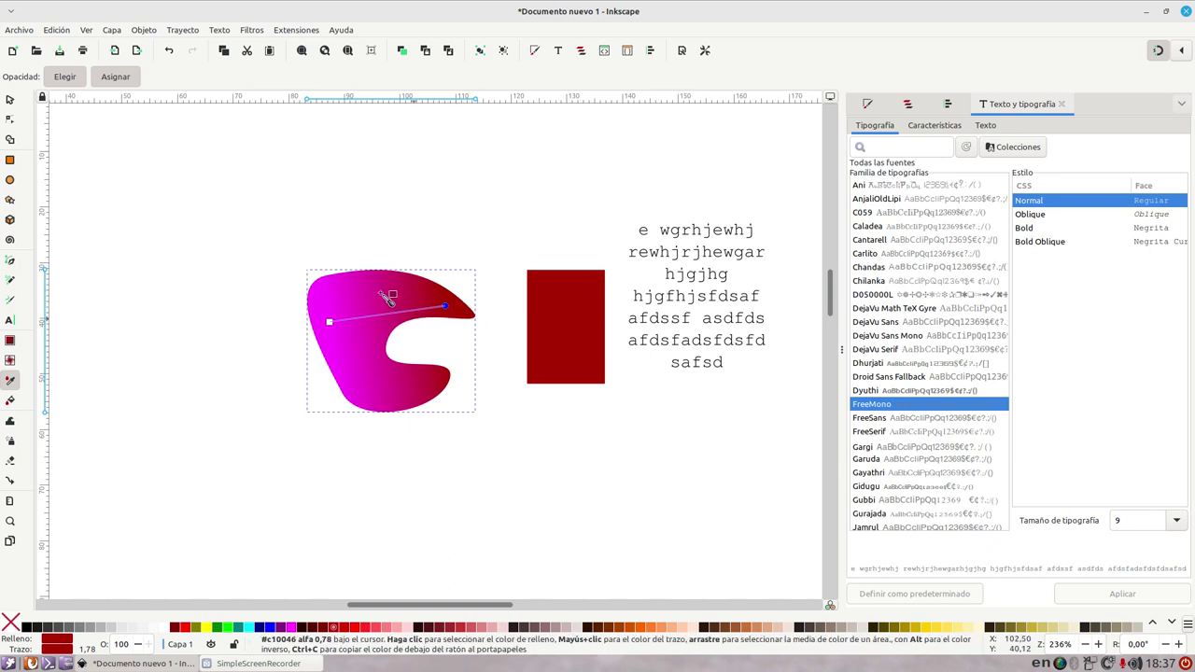
- Move the blob right so it touches the red rectangle's left side
click(10, 101)
click(358, 292)
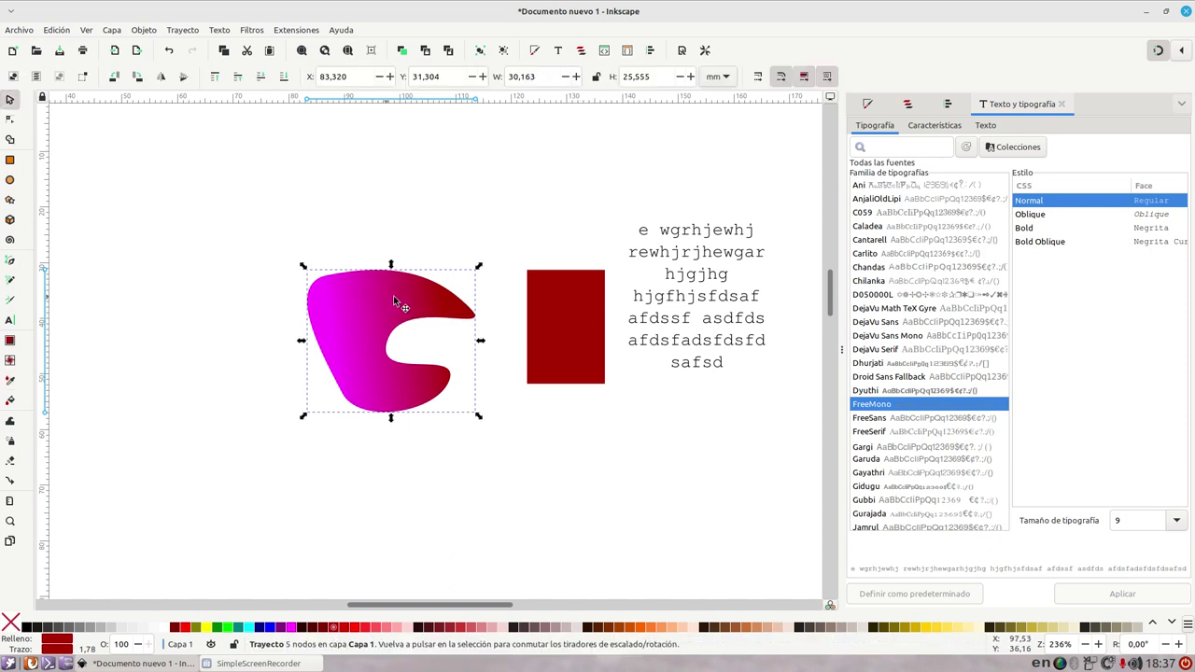
mouse_move(393, 295)
mouse_down()
mouse_move(458, 297)
mouse_move(432, 269)
mouse_up()
key(Escape)
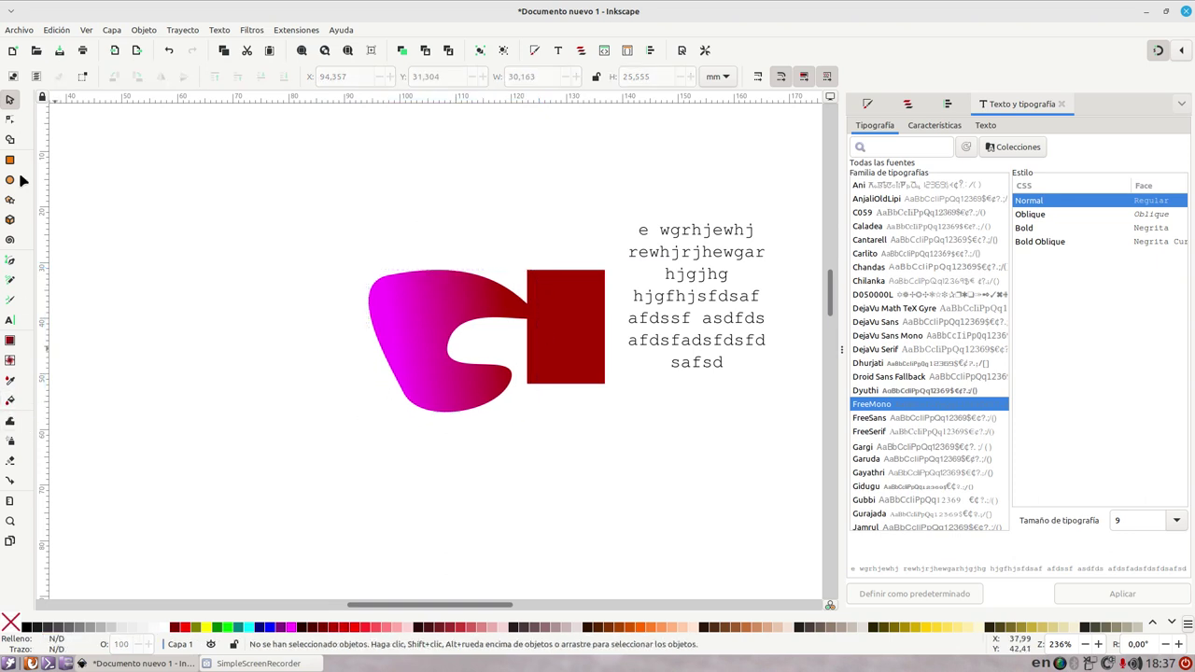
- Draw a closed freehand loop left of the blob with a black stroke and no fill
click(10, 260)
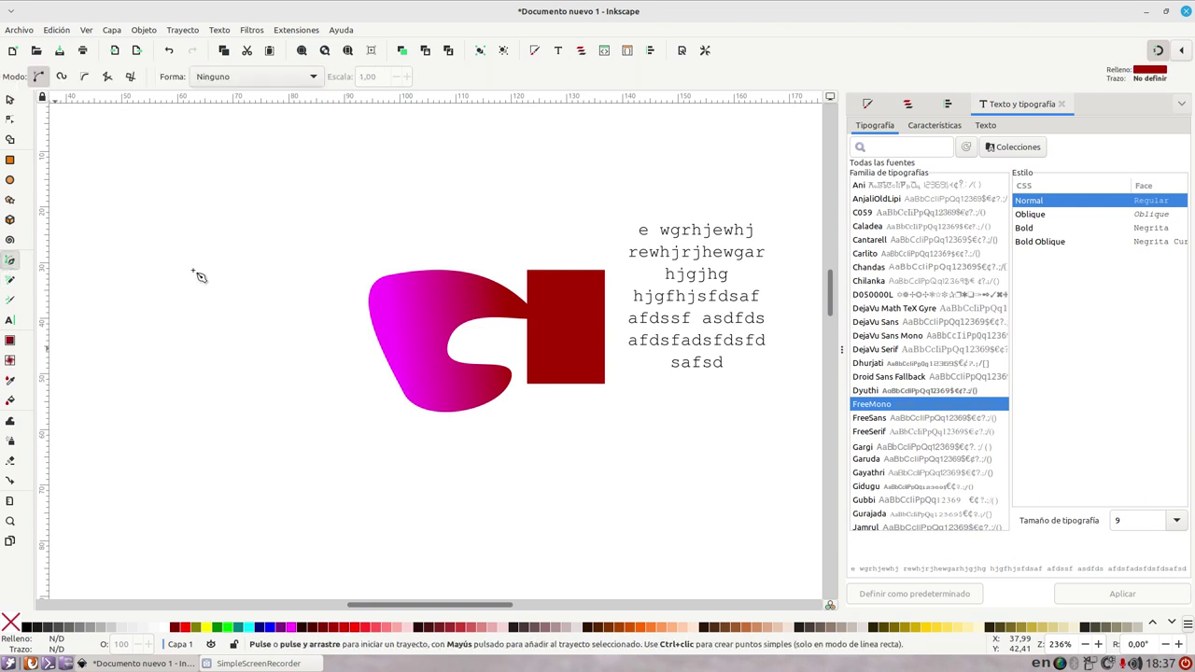
click(10, 280)
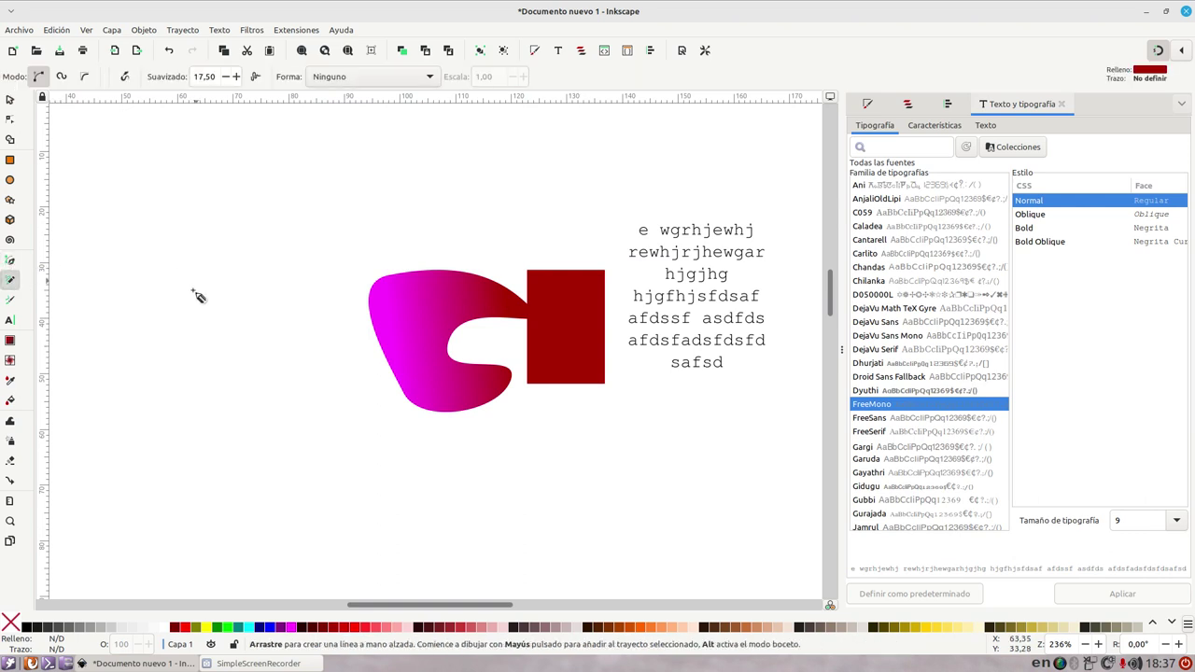
mouse_move(196, 280)
mouse_down()
mouse_move(408, 448)
mouse_move(200, 285)
mouse_up()
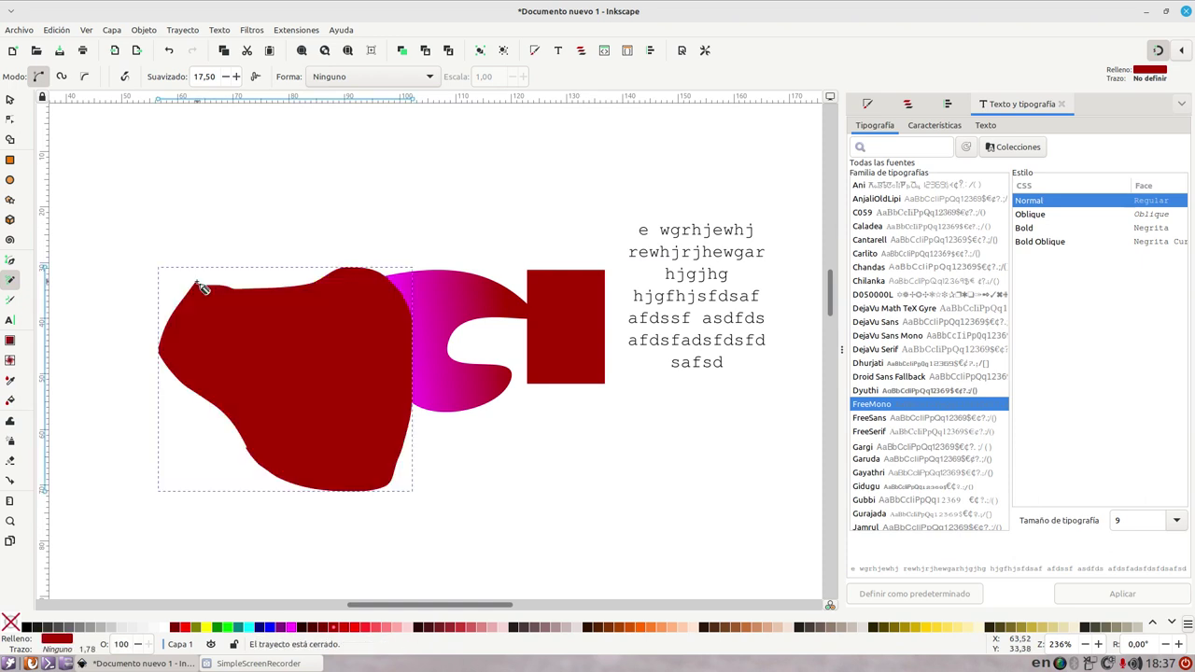
shift+click(26, 626)
click(11, 623)
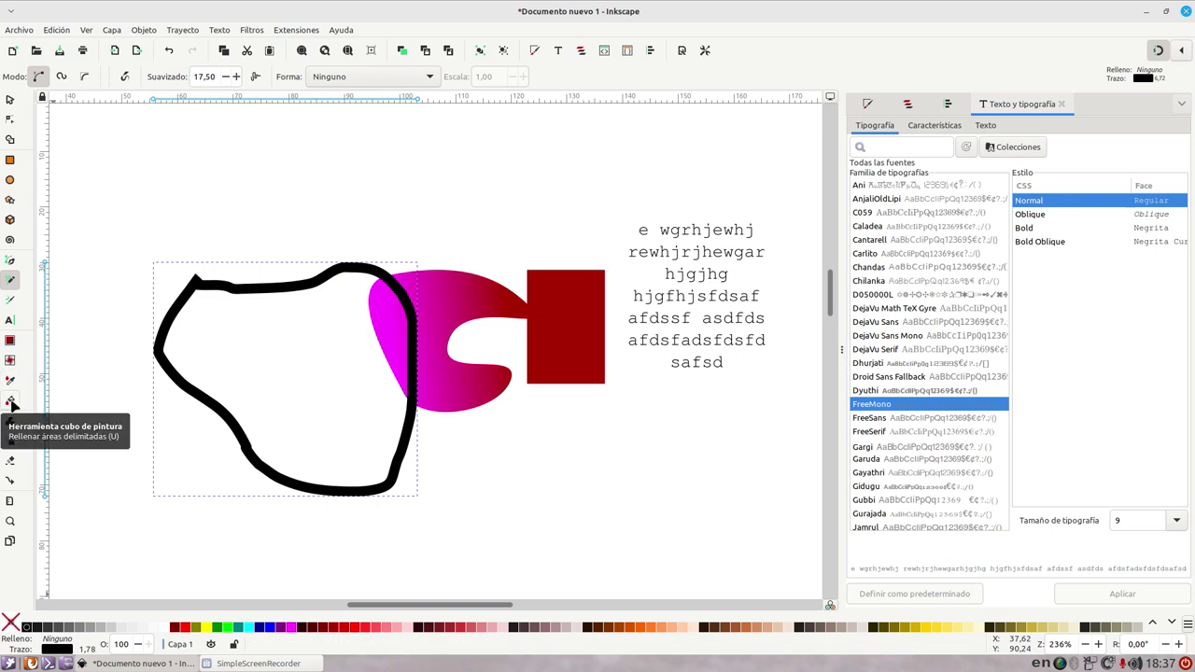
- Paint-bucket fill the area enclosed by the black outline and select the new shape
click(10, 400)
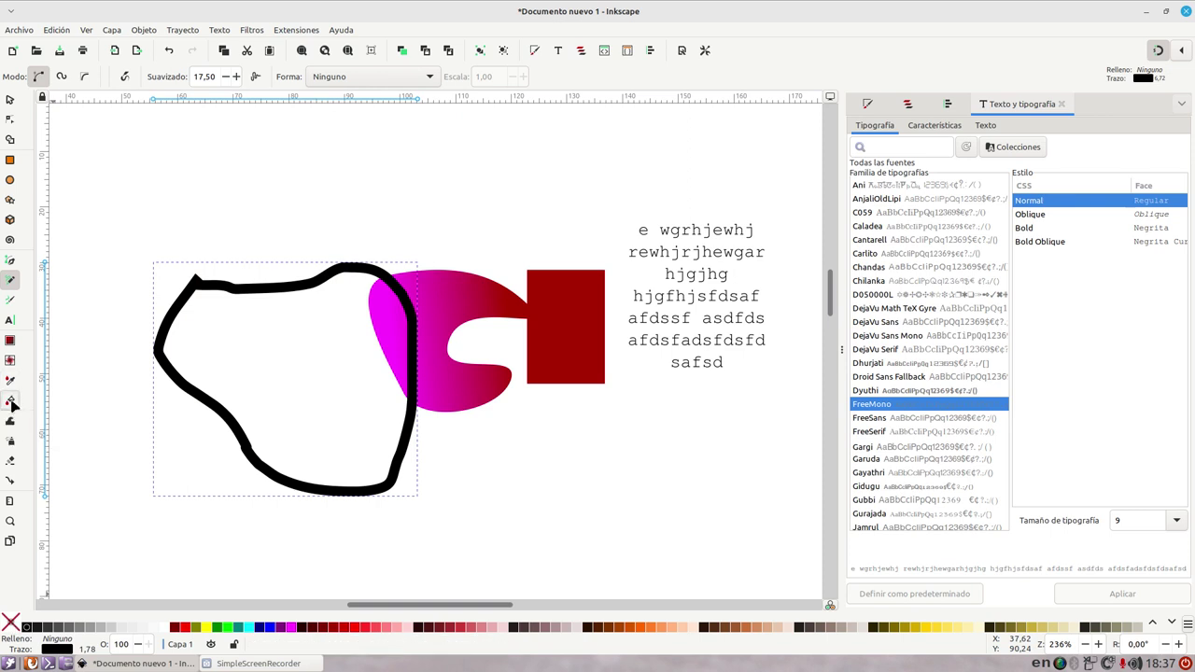
click(314, 352)
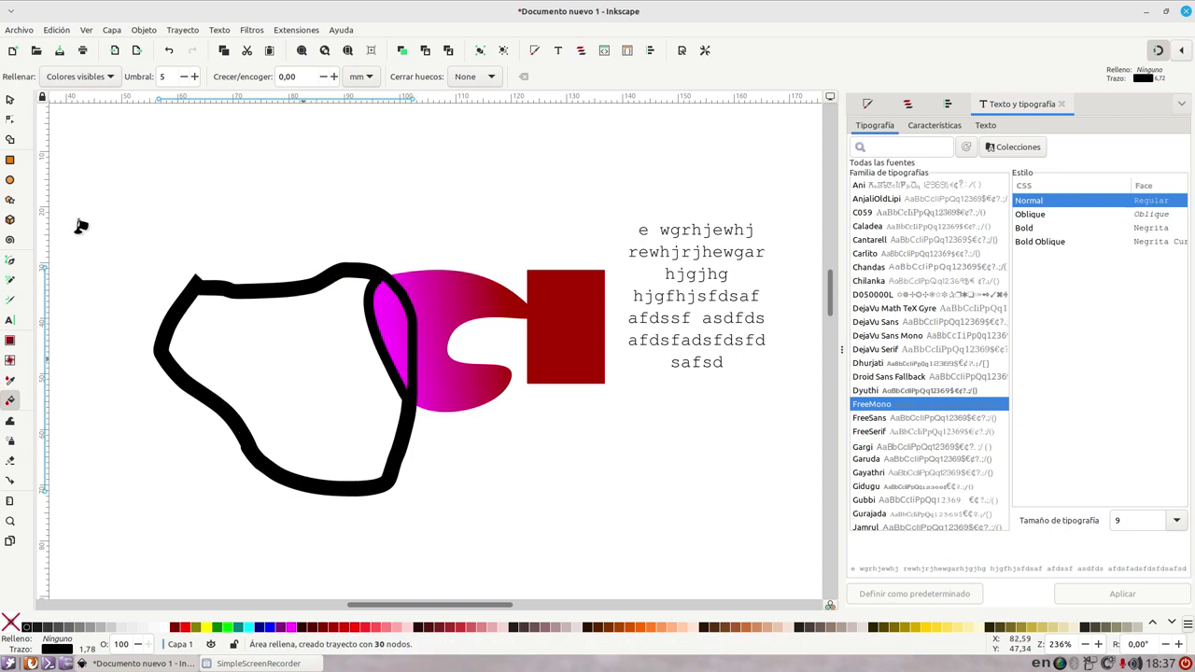
click(10, 102)
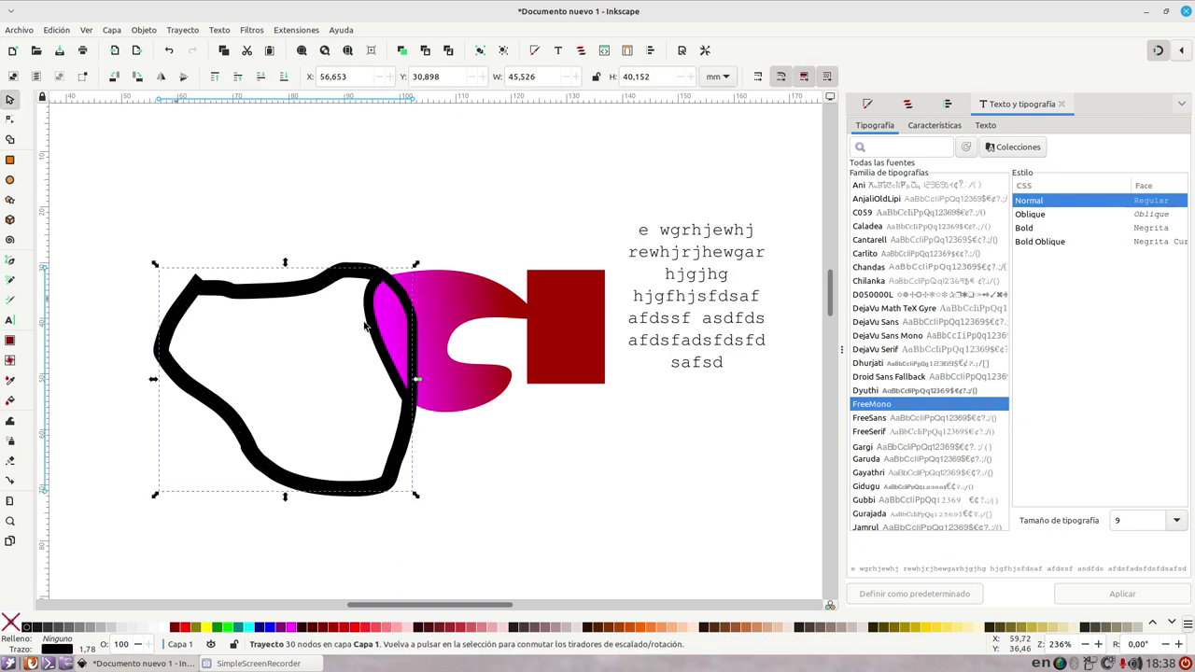
- Fill the paint-bucket shape with cyan and remove its outline
click(248, 628)
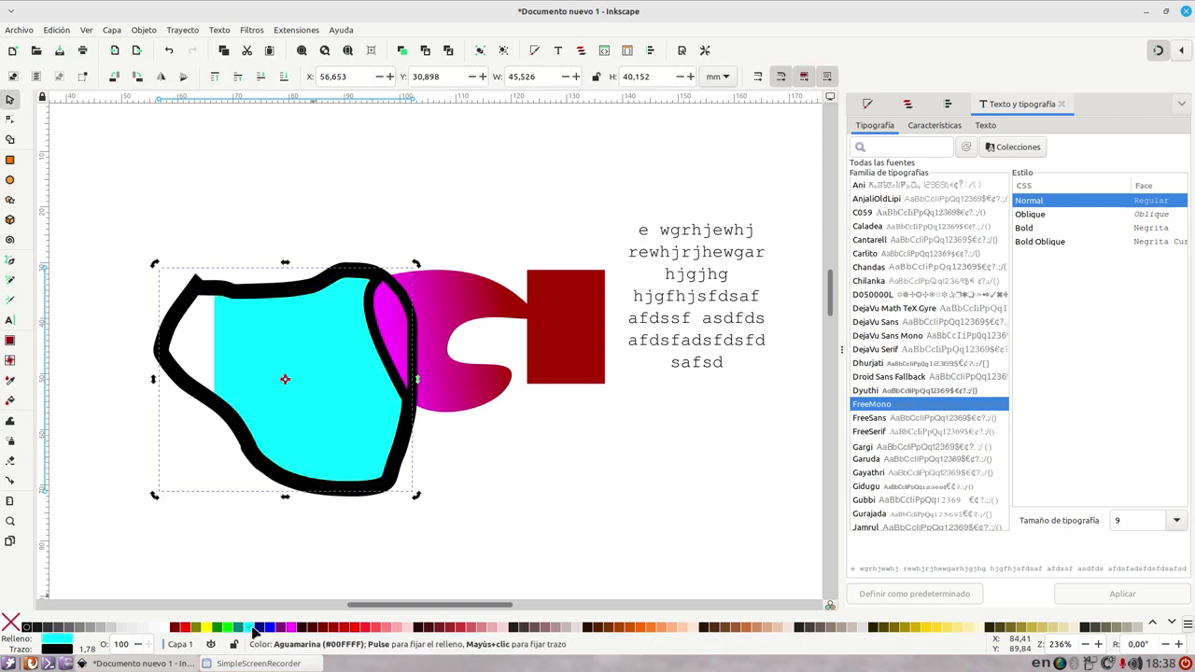
key(shift)
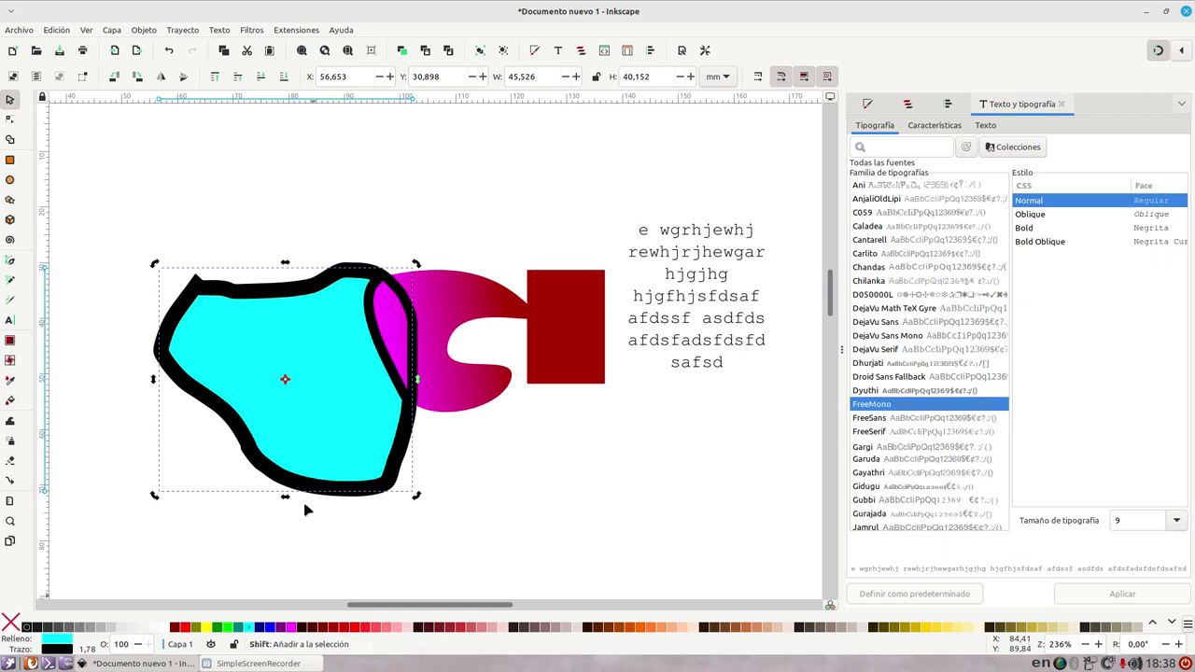
key(ctrl+z)
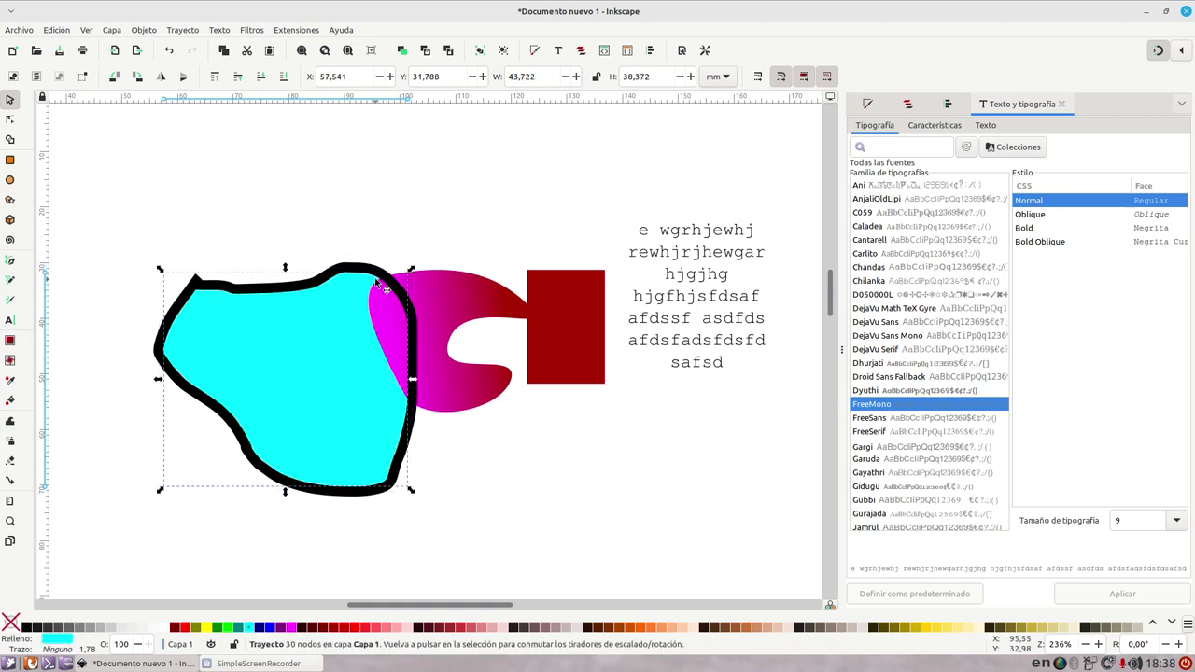
- Delete the black outline path, keeping the cyan shape
click(356, 271)
key(Delete)
key(ctrl+z)
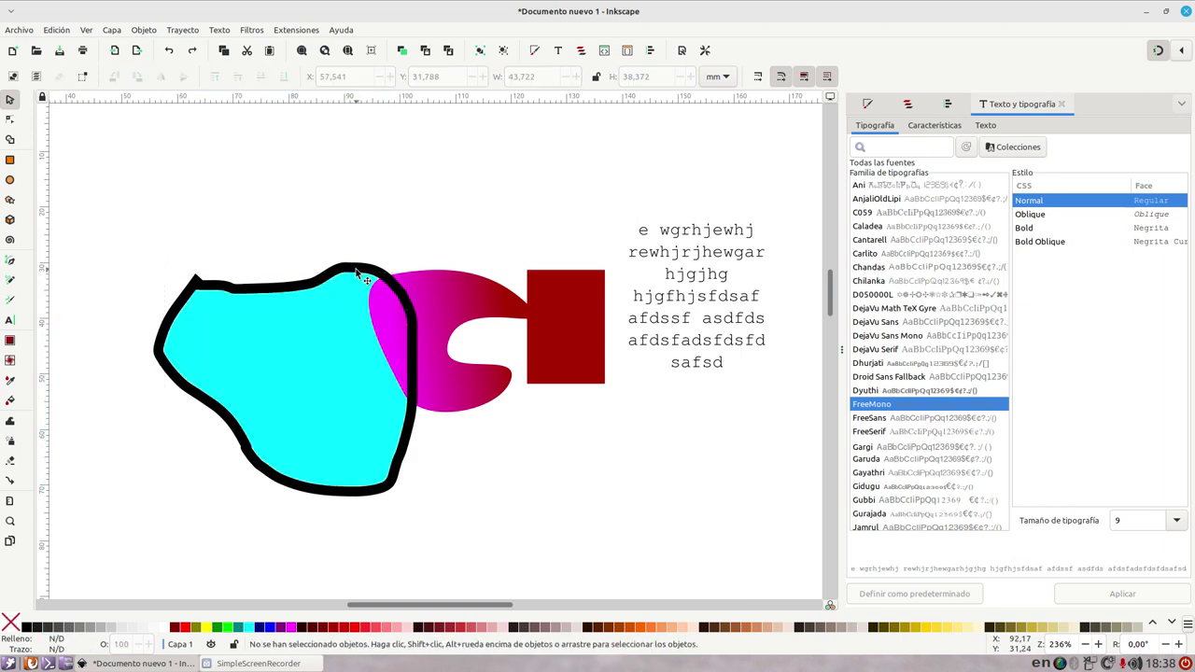
click(356, 271)
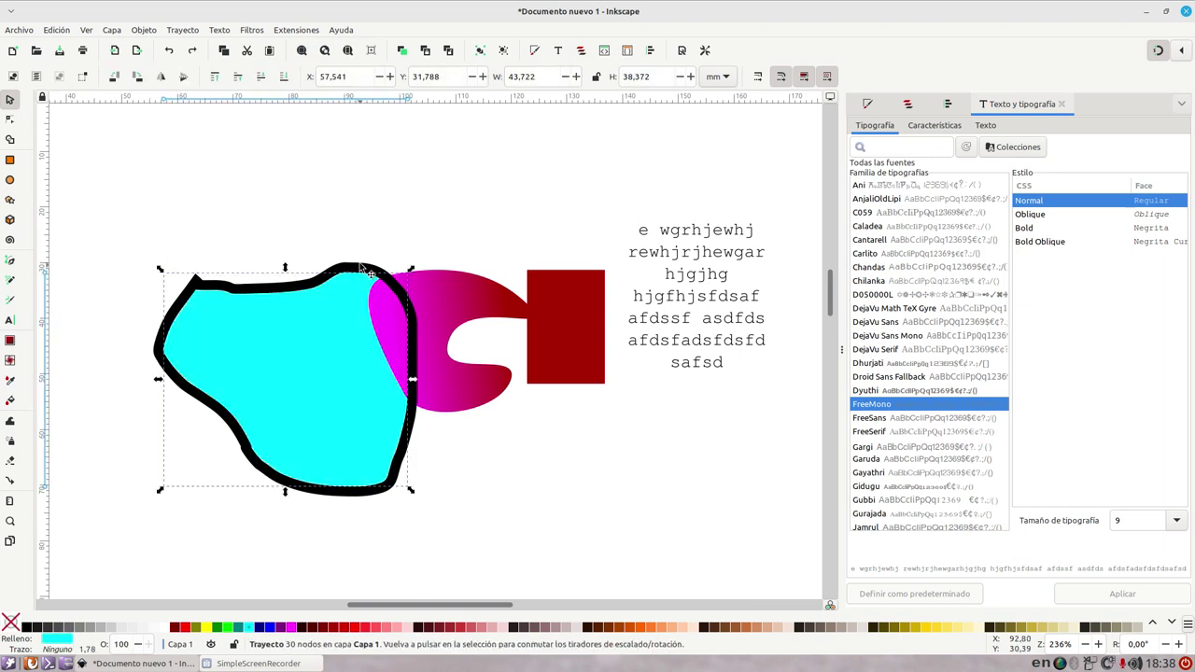
alt+click(360, 268)
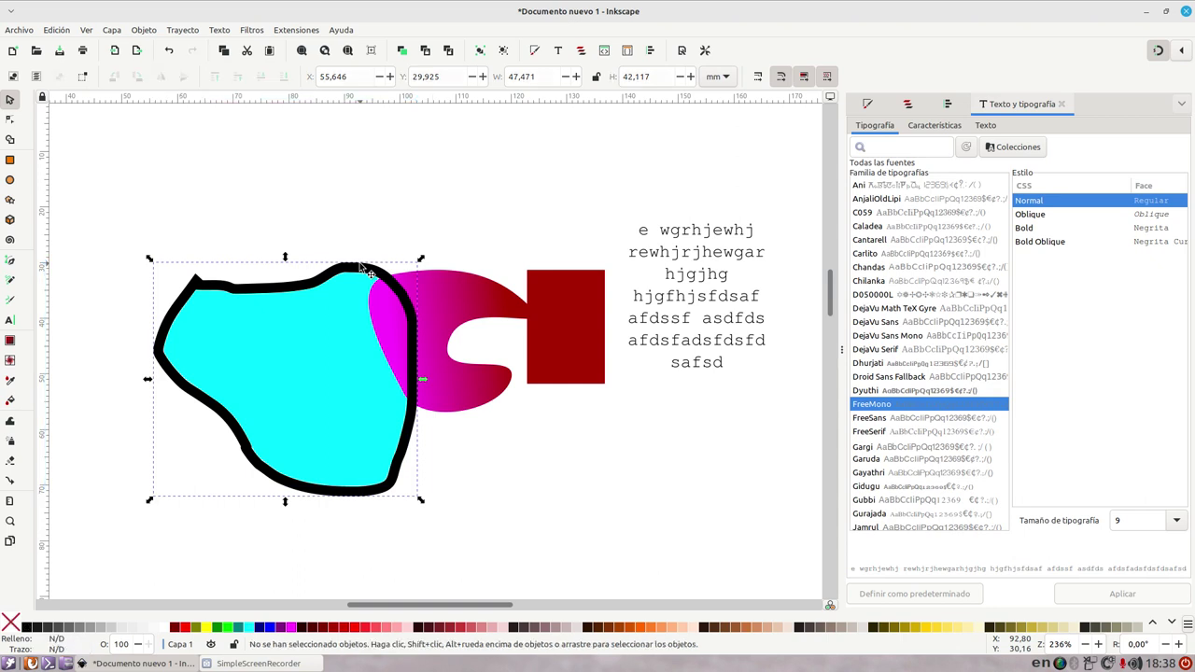
key(Delete)
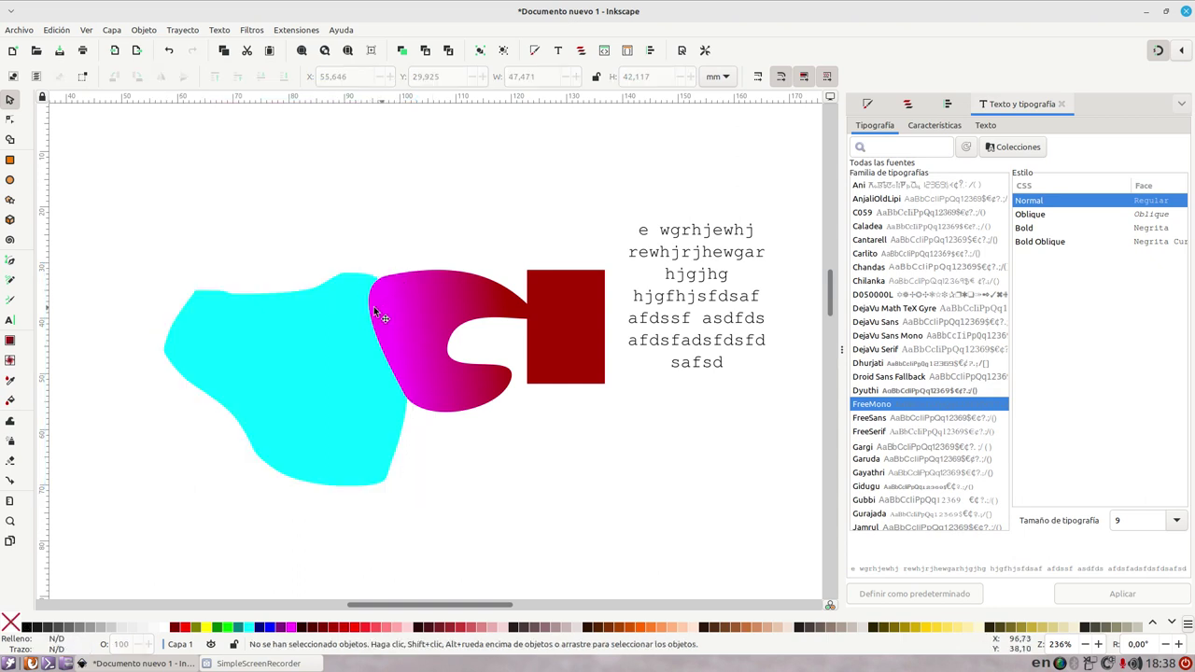
- Move the cyan shape and the gradient blob to the left, off the red rectangle
click(416, 340)
drag(306, 344, 216, 306)
drag(464, 326, 377, 300)
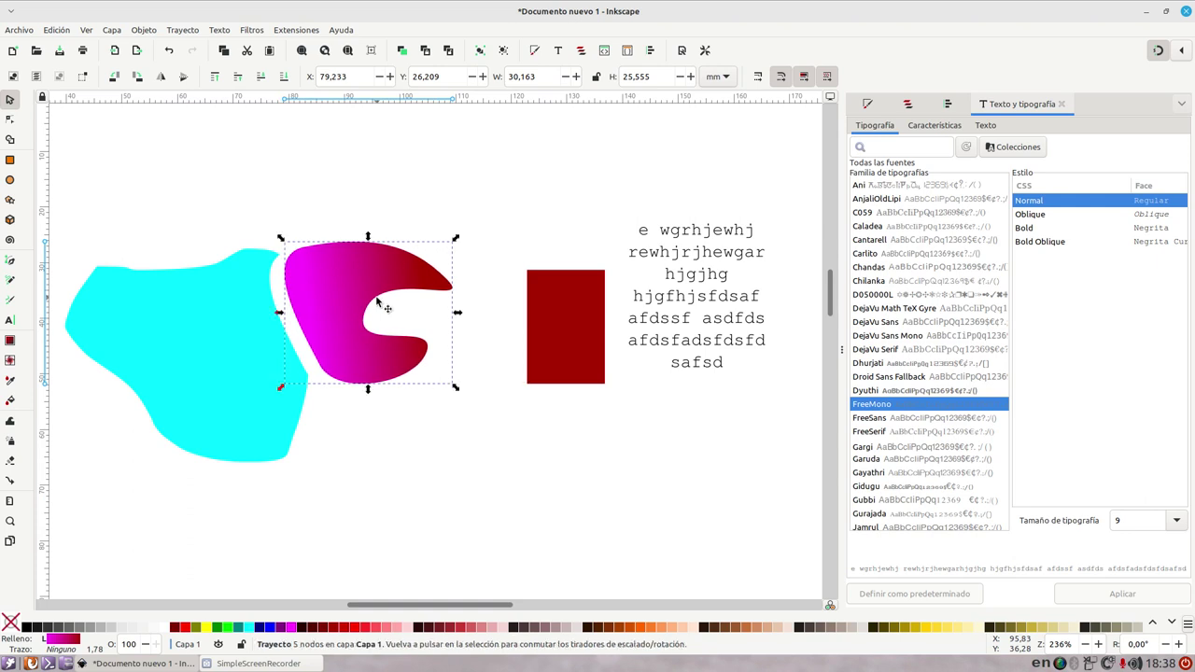
click(558, 304)
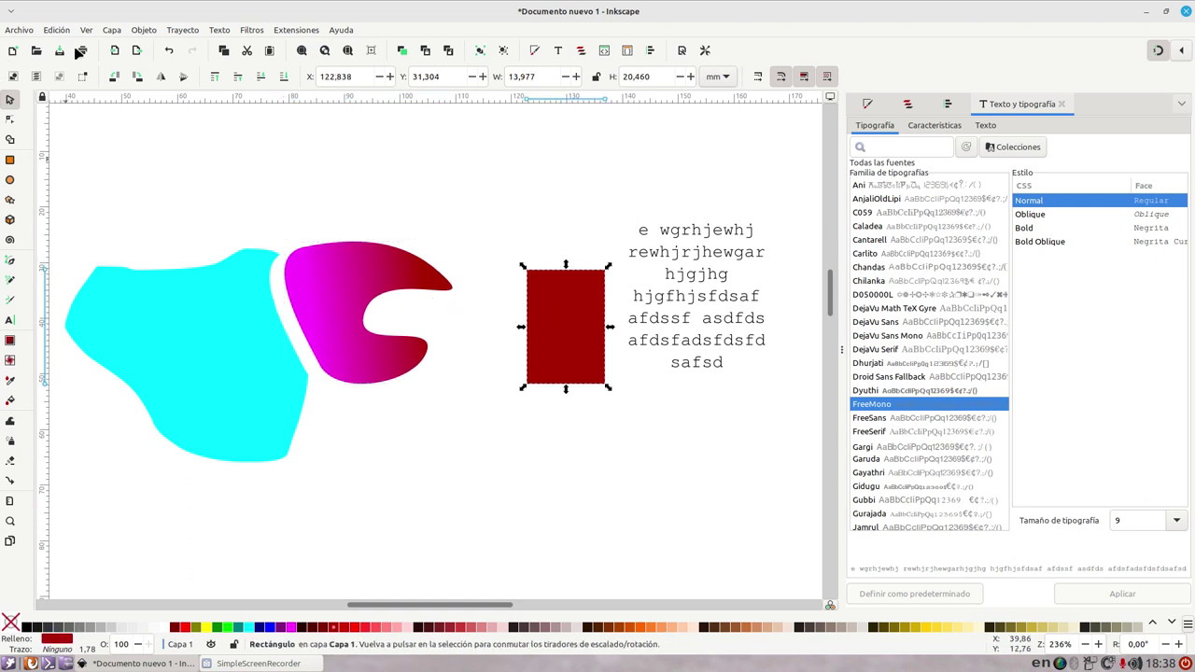
right_click(1060, 664)
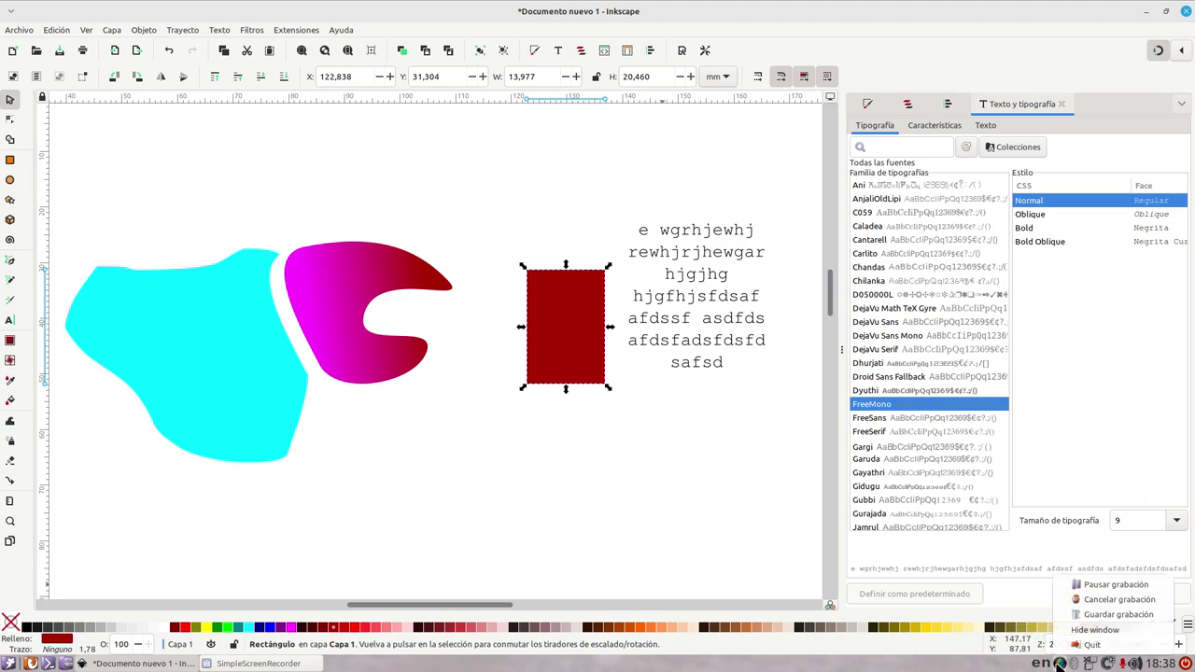